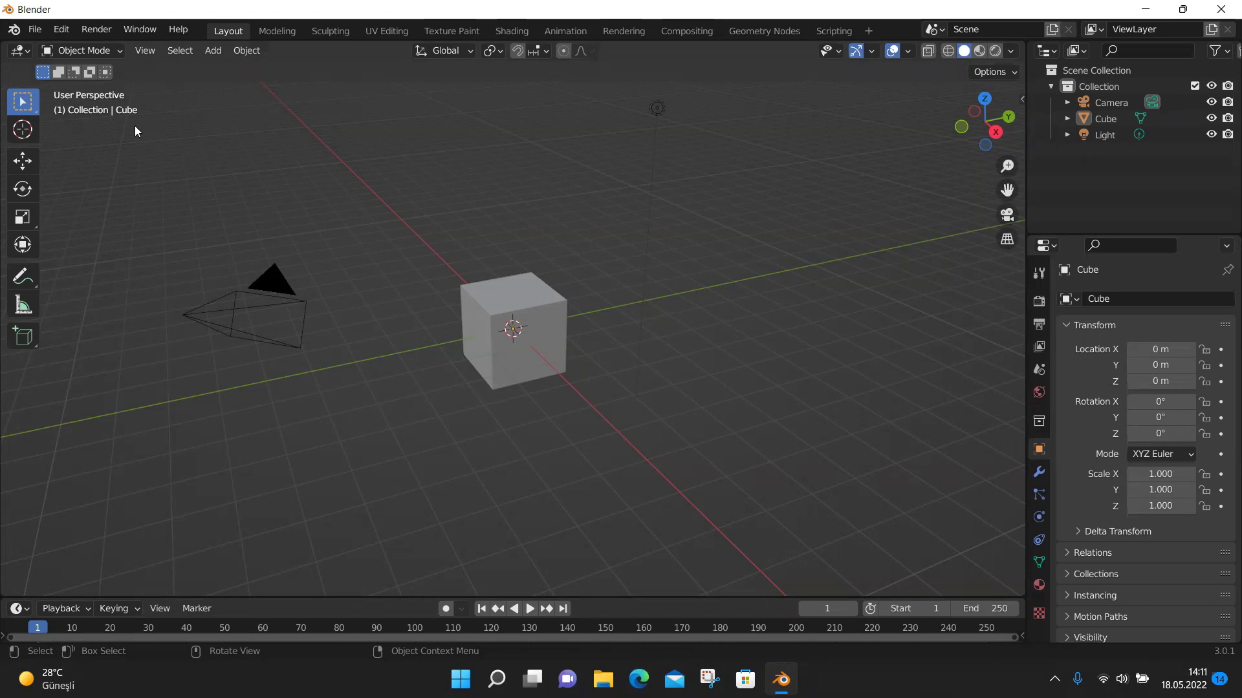
Delete the default cube and add a mesh plane at the origin in its place.
click(503, 307)
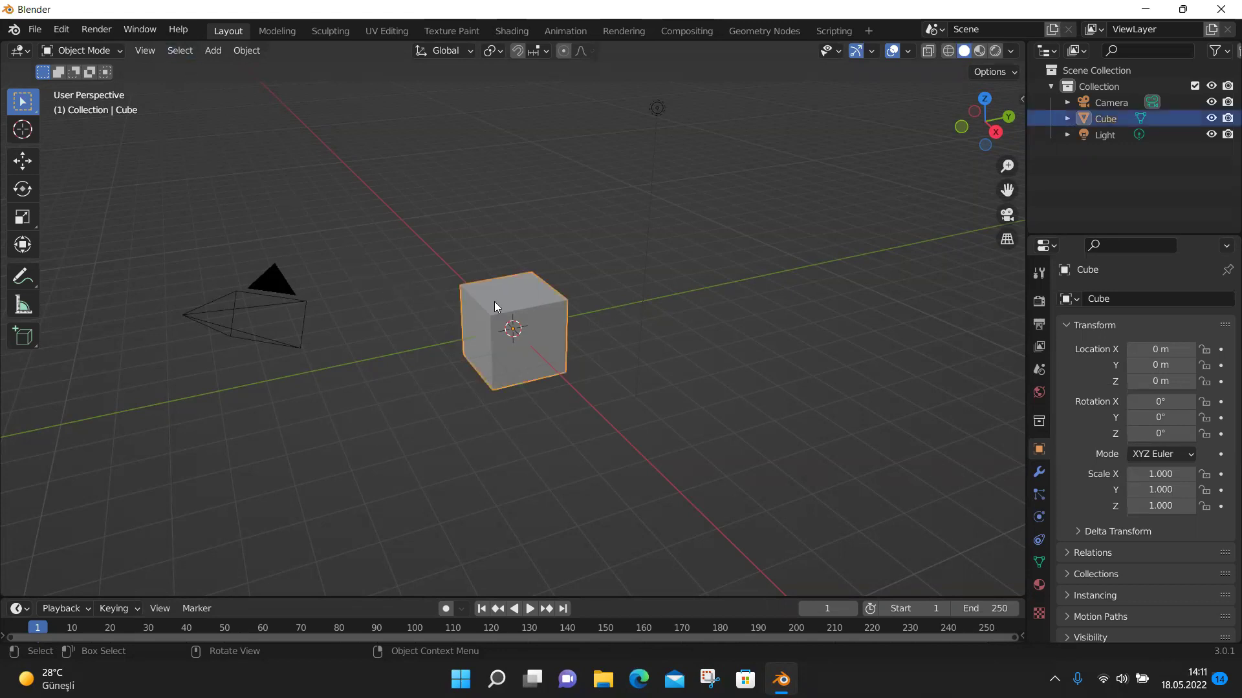
key(Delete)
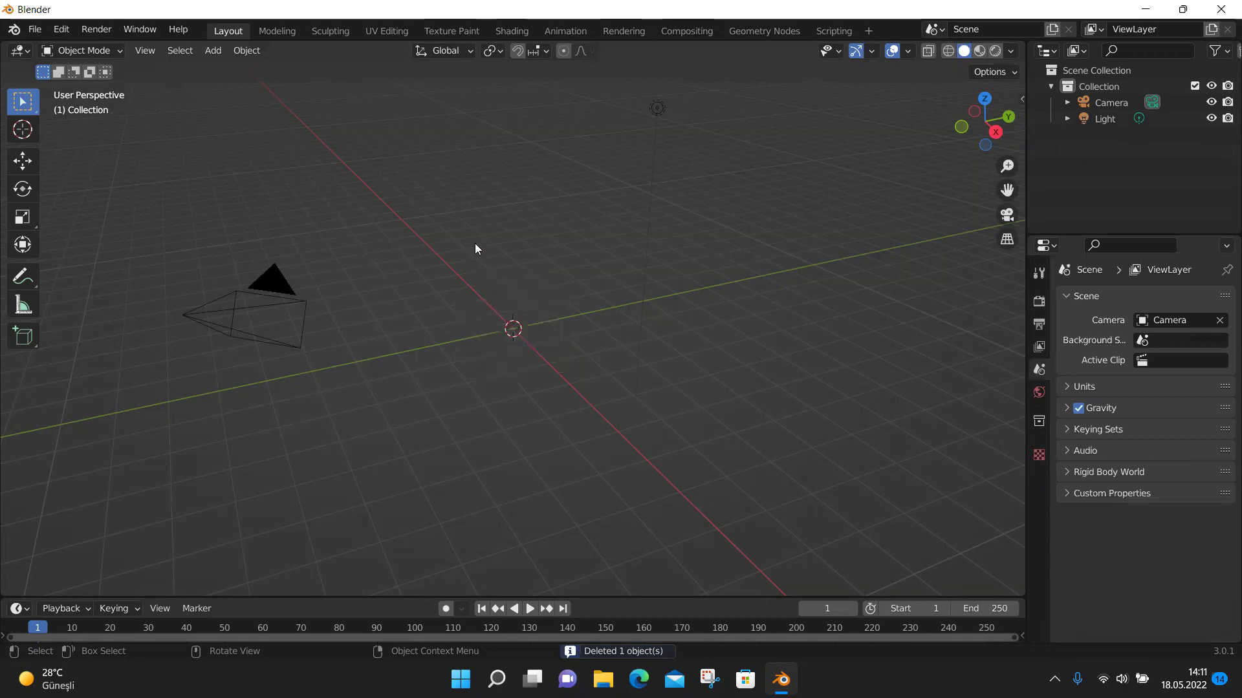
click(211, 51)
mouse_move(237, 70)
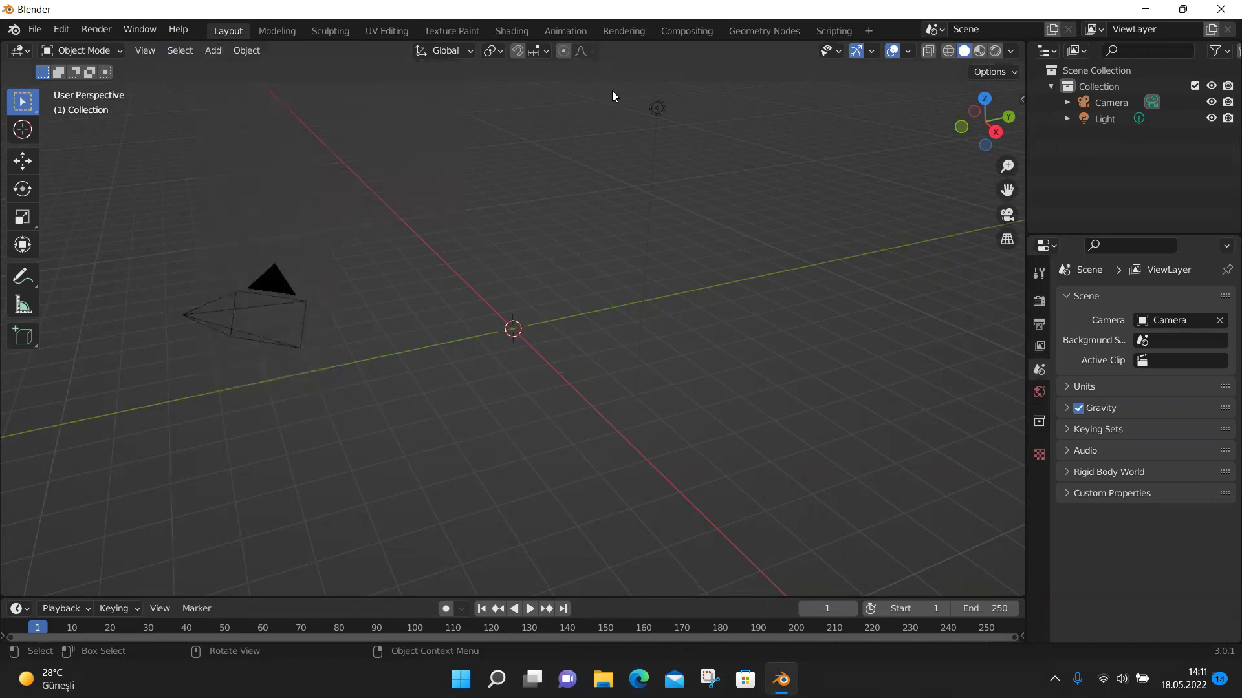
click(207, 51)
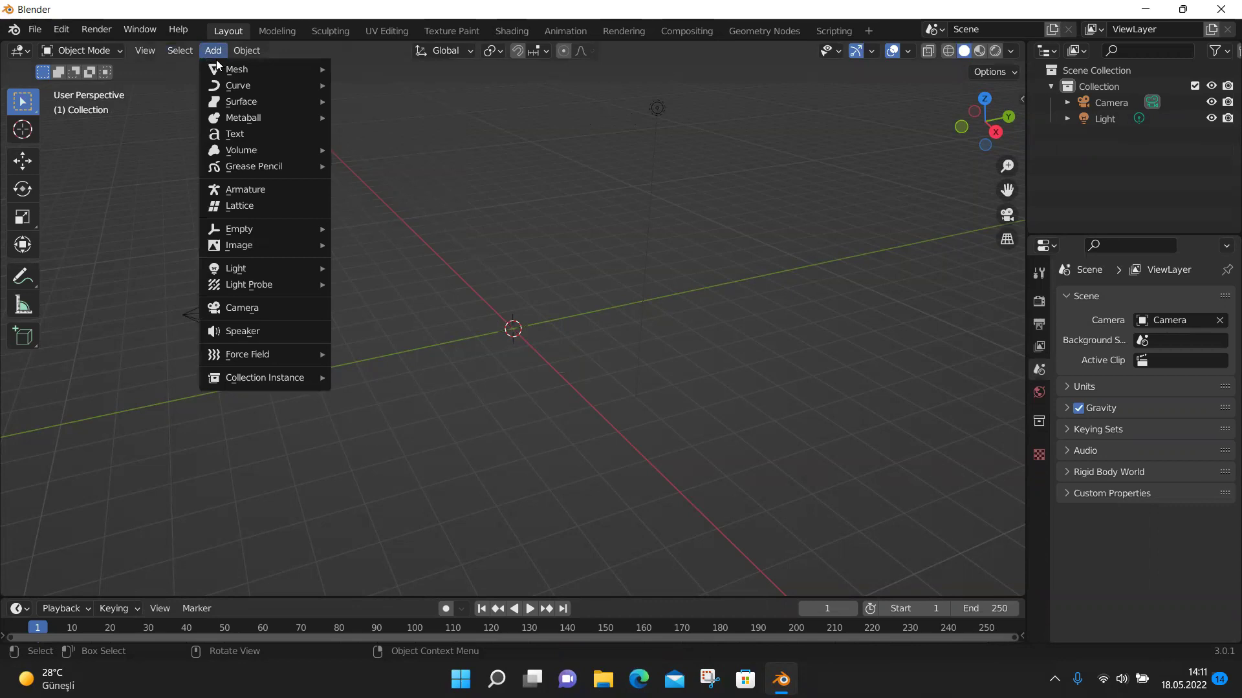
mouse_move(228, 74)
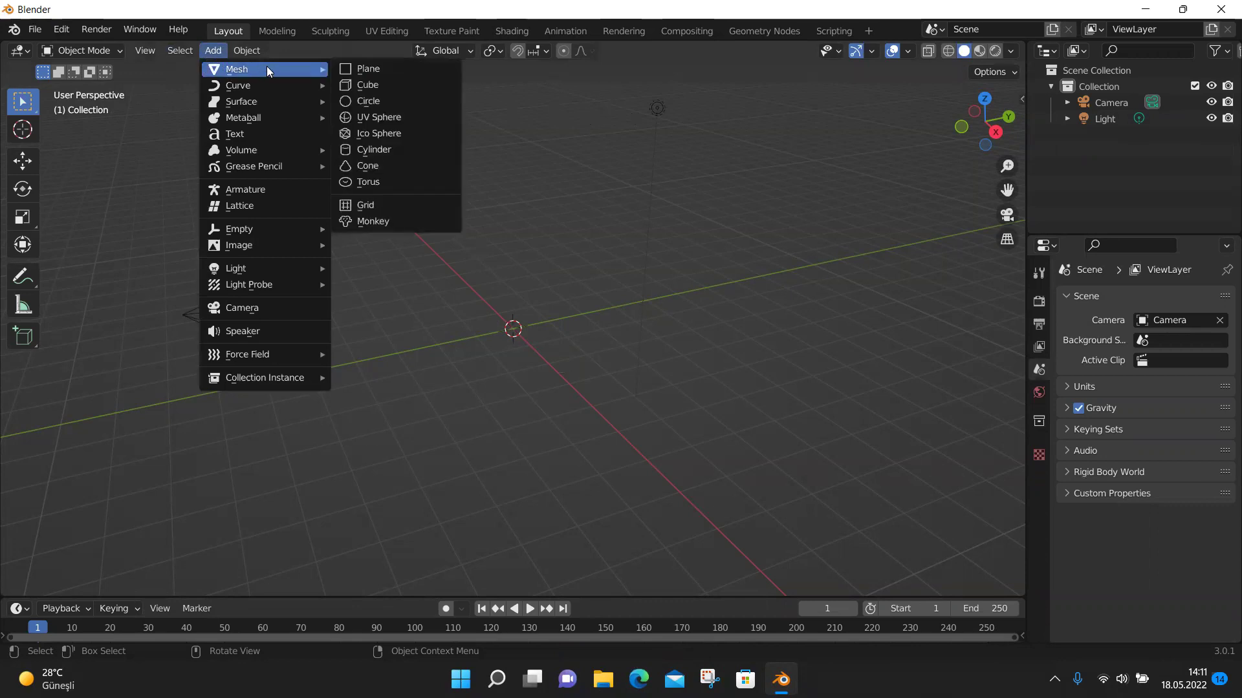
click(364, 70)
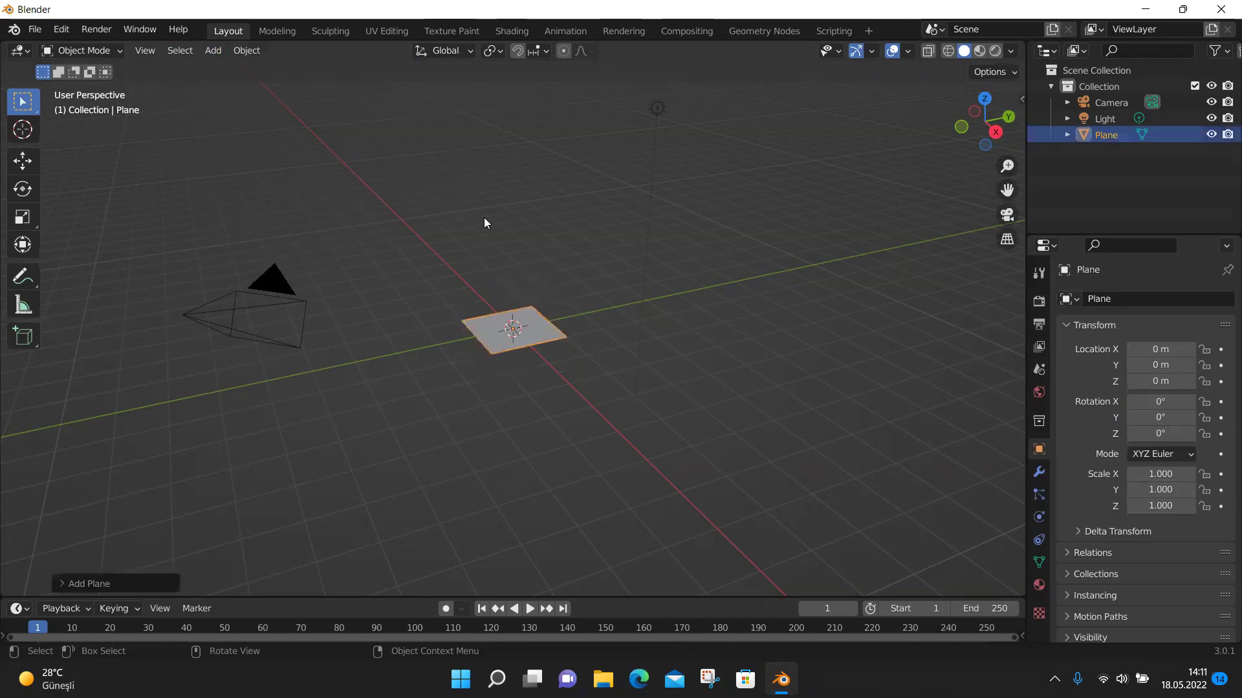
scroll(572, 323, up, 10)
middle_drag(721, 303, 637, 278)
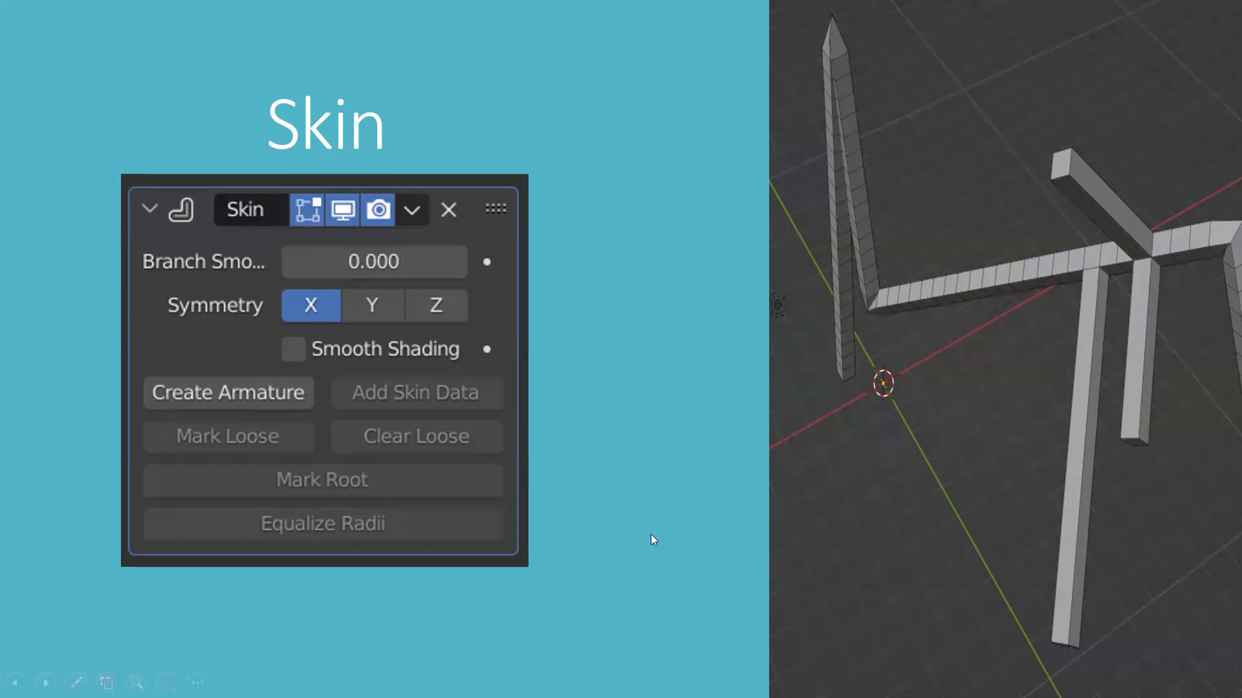
key(Right)
key(Left)
key(Escape)
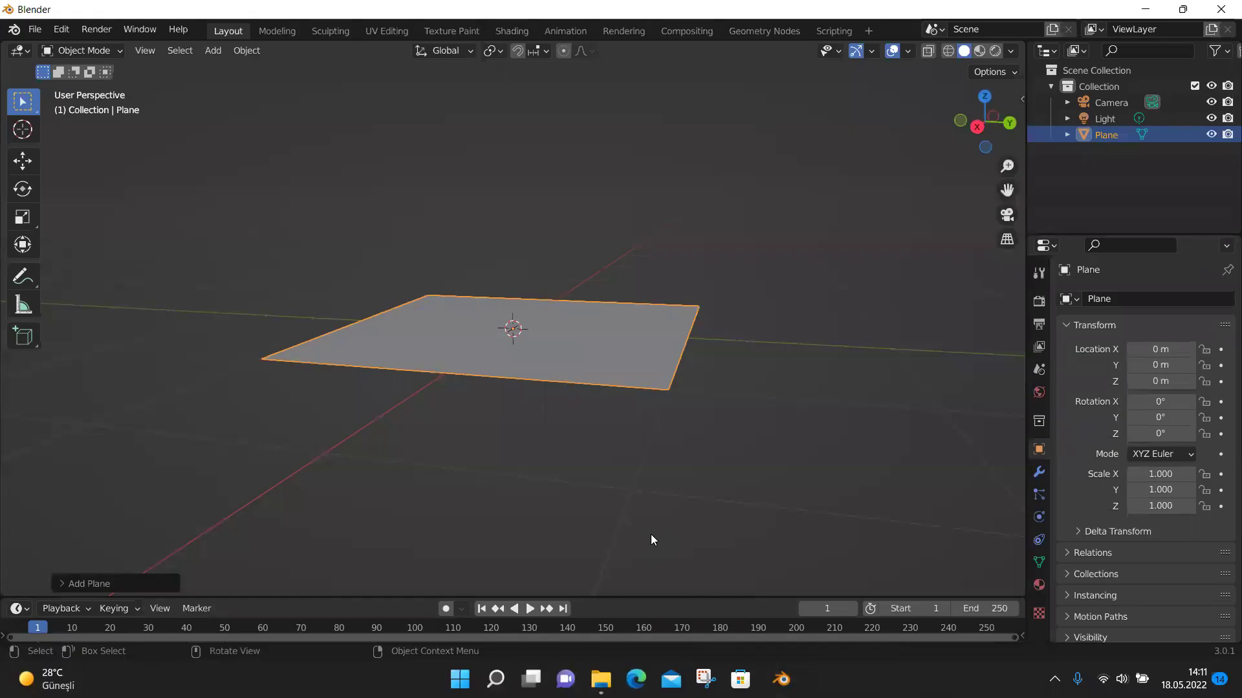
Switch the plane from Object Mode to Edit Mode.
middle_drag(793, 333, 696, 336)
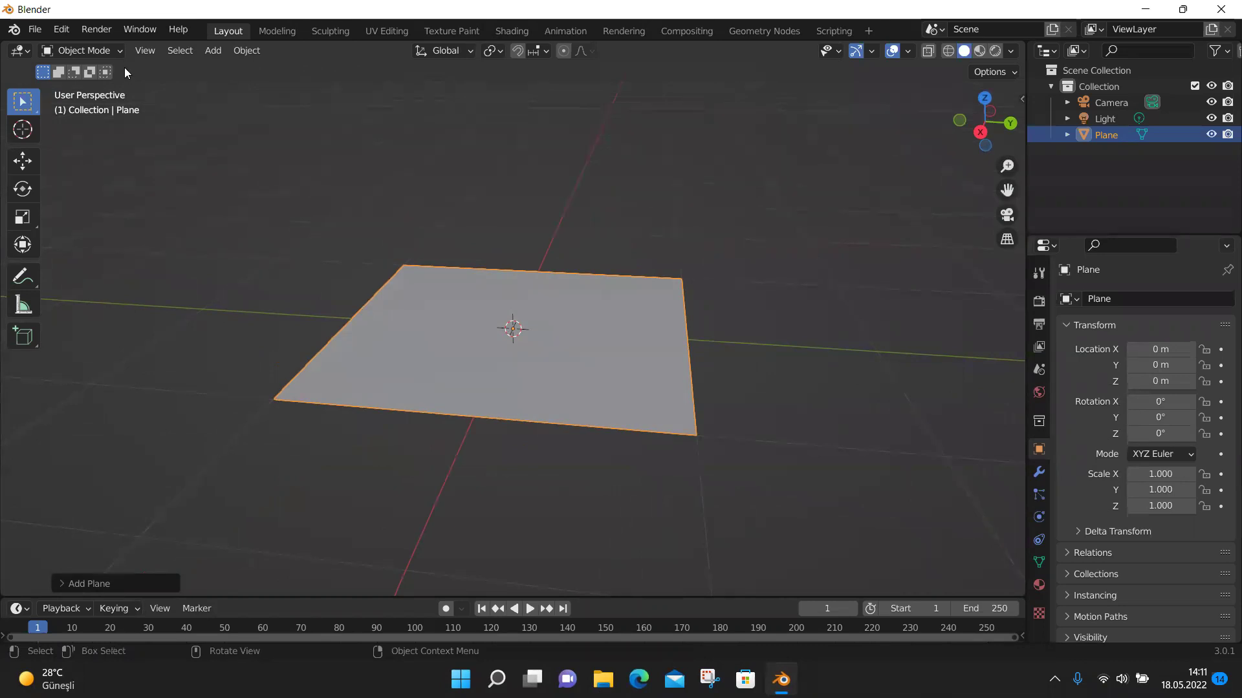
click(106, 52)
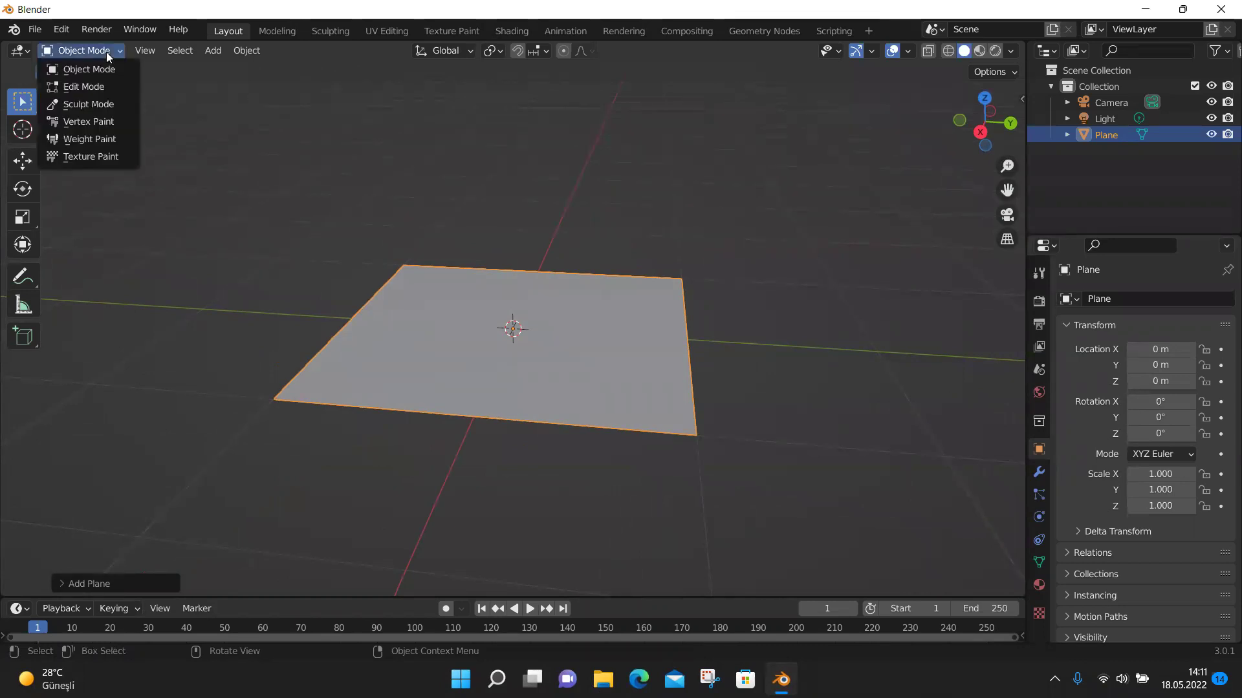
click(95, 88)
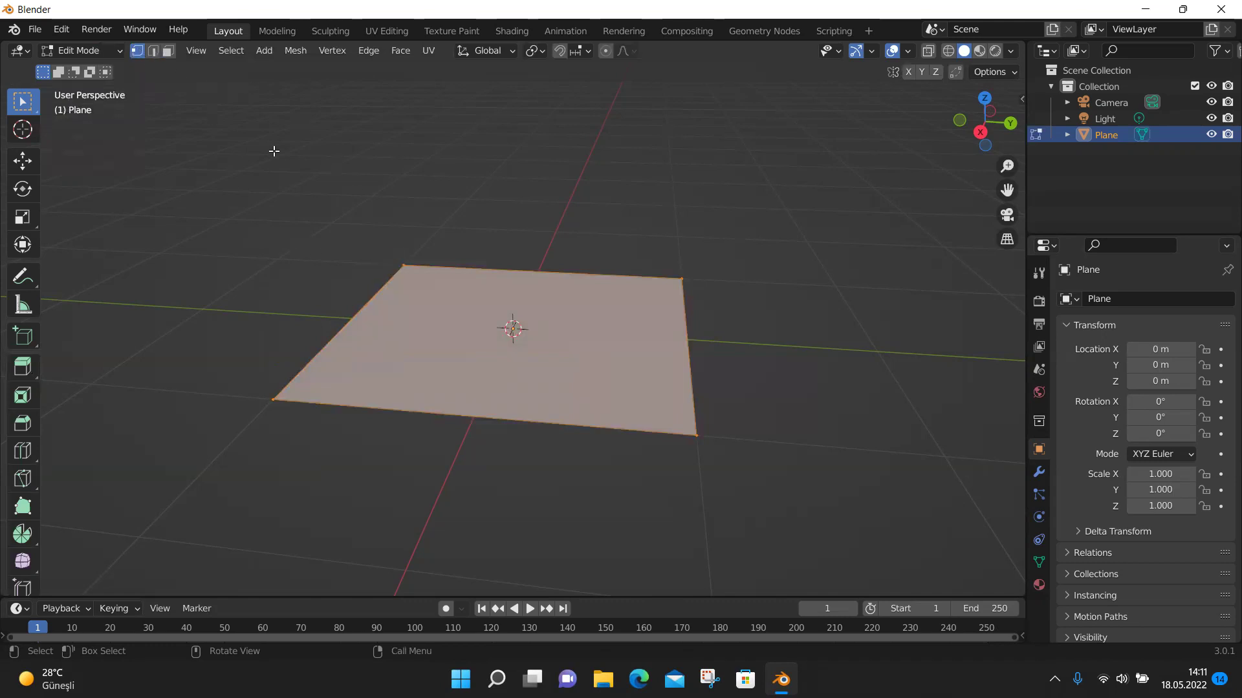
Try out vertex, edge and face selection on the plane by selecting individual corners, the front edge and the face.
drag(385, 251, 413, 284)
drag(254, 386, 300, 422)
drag(677, 265, 696, 292)
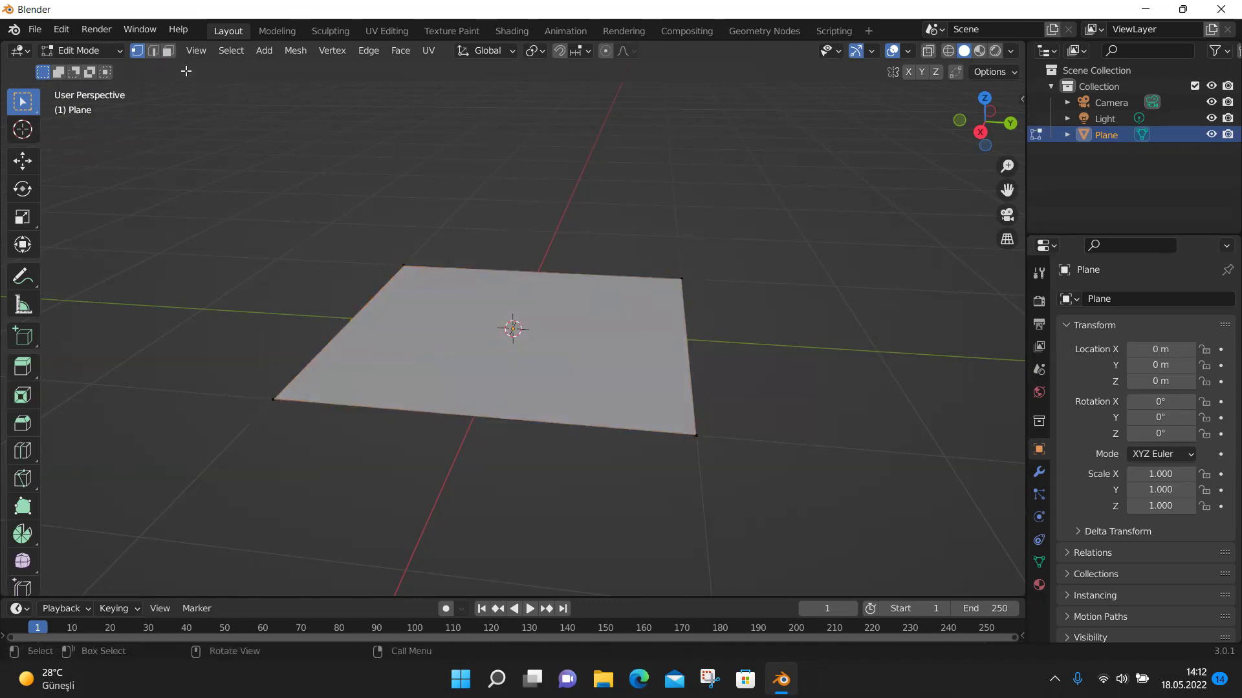
click(154, 51)
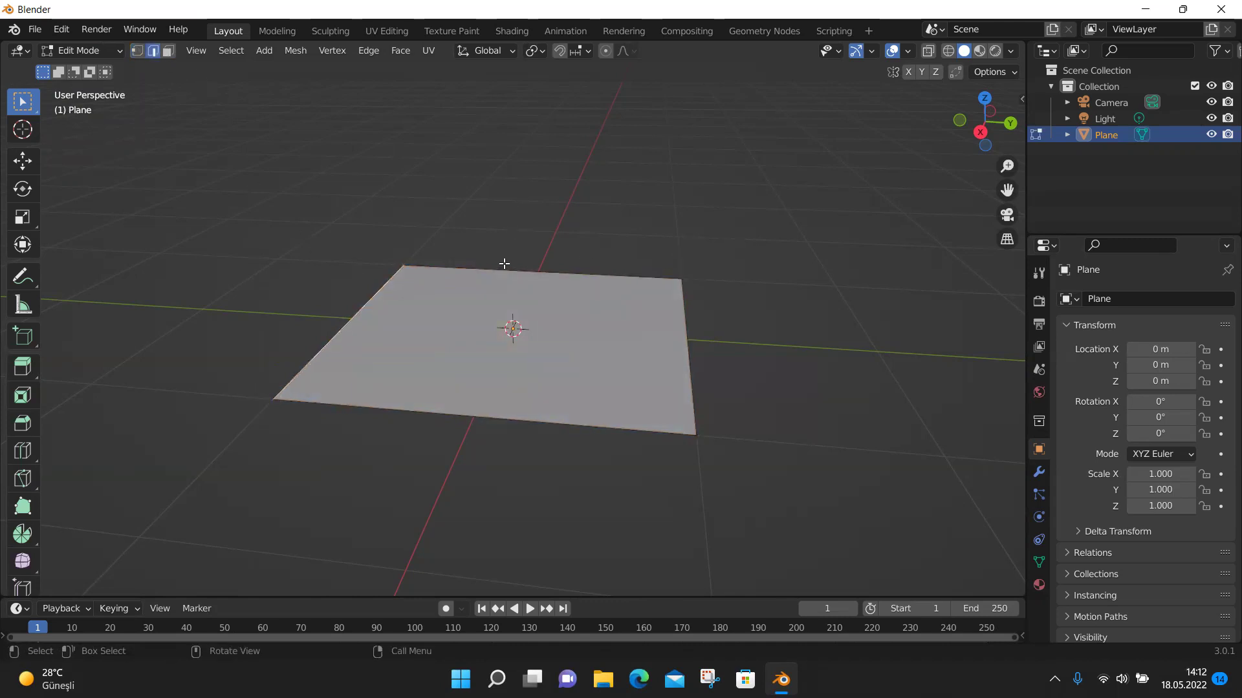
click(506, 422)
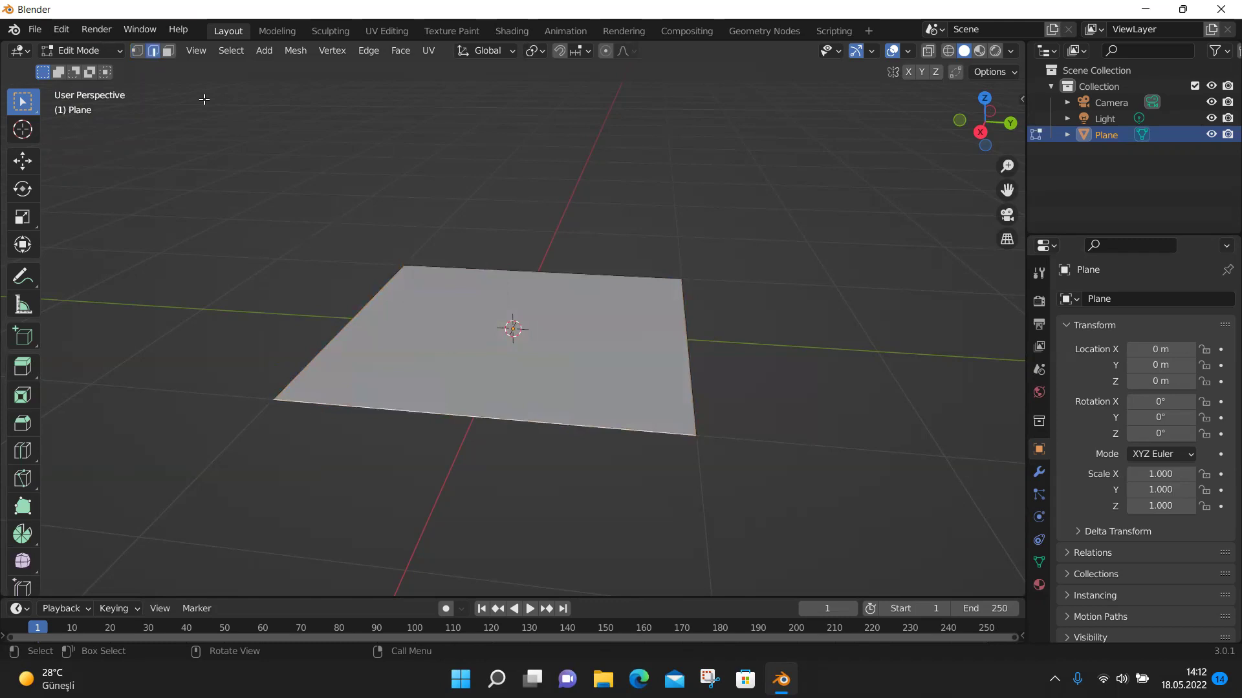
click(170, 56)
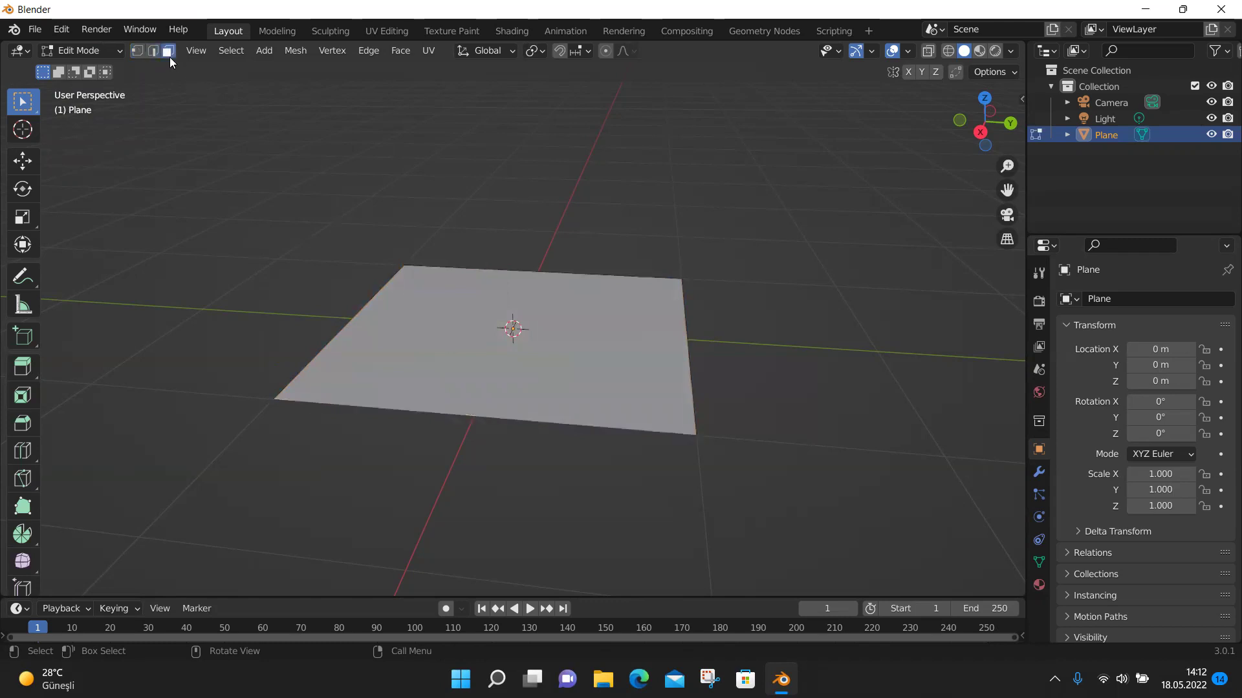
click(465, 314)
middle_drag(549, 350, 513, 328)
In vertex select mode, select three of the plane's corner vertices and delete them, leaving only the nearest corner.
click(139, 52)
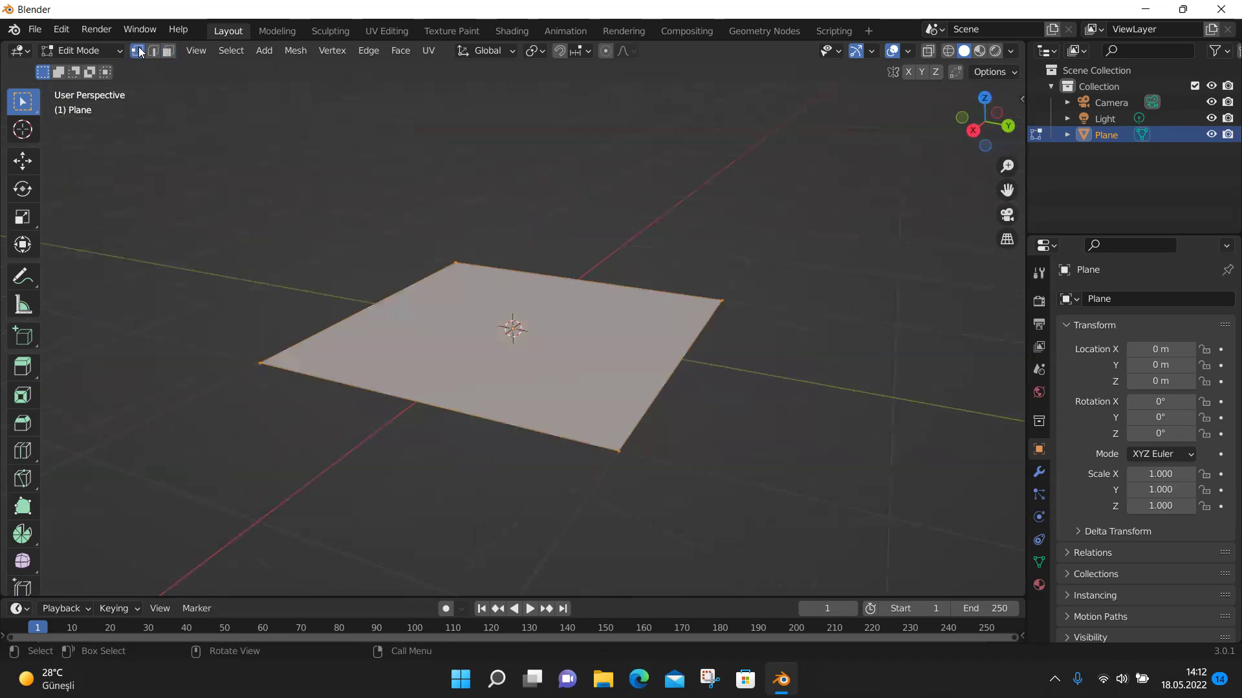
click(472, 496)
middle_drag(476, 502, 355, 457)
drag(251, 367, 287, 418)
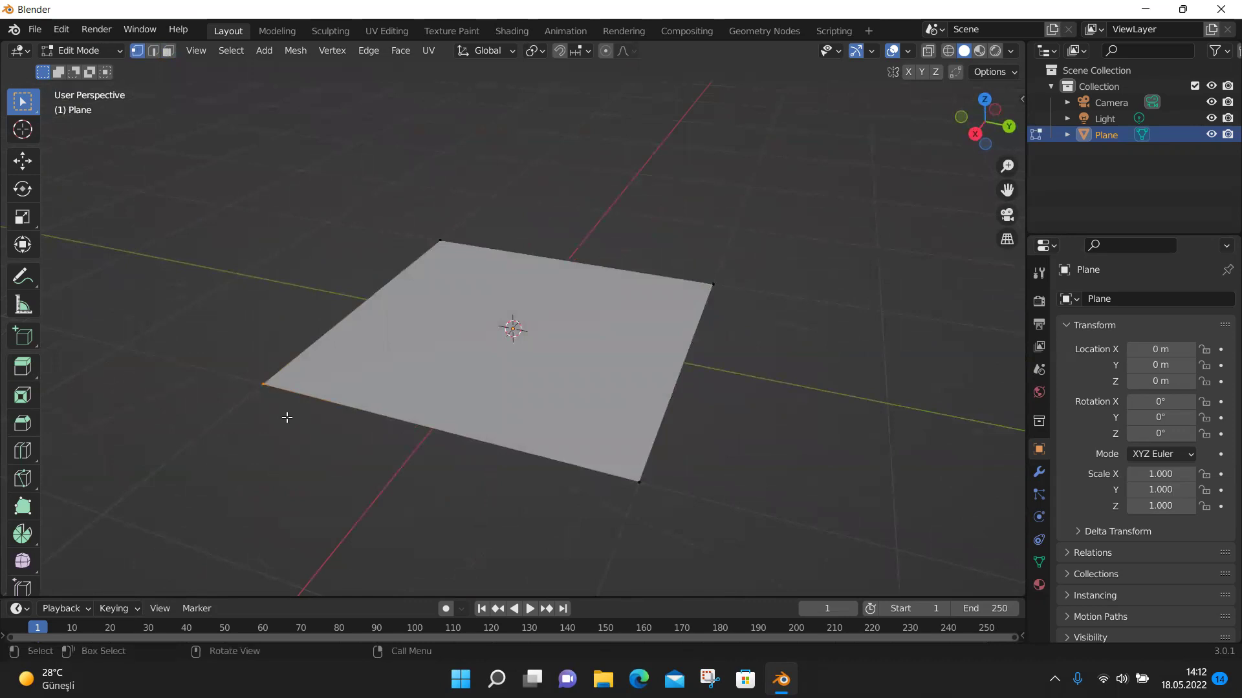
shift+drag(432, 227, 464, 255)
shift+drag(711, 274, 725, 302)
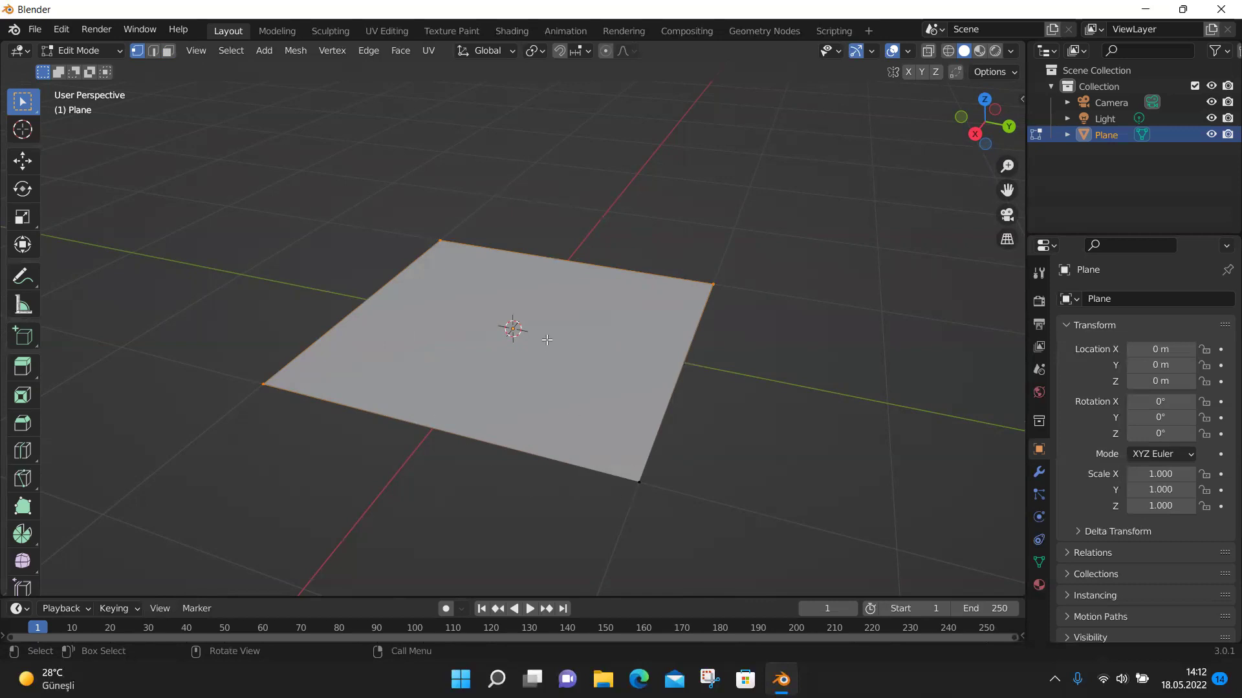
key(x)
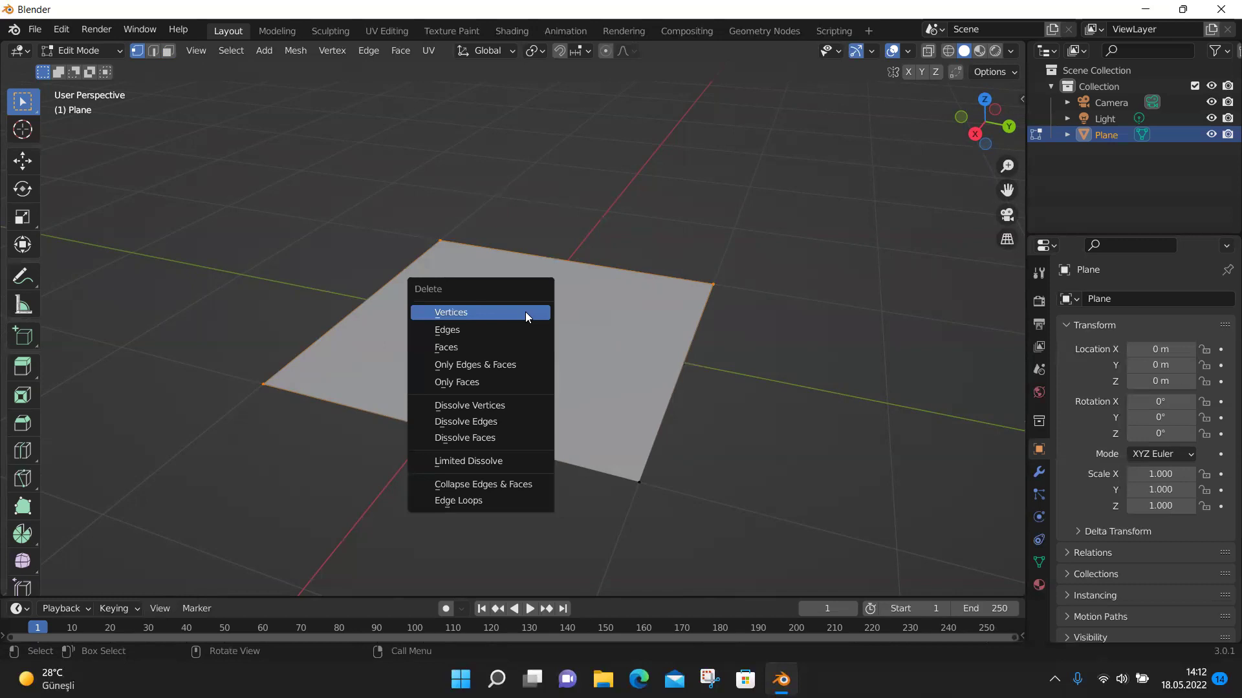
click(467, 314)
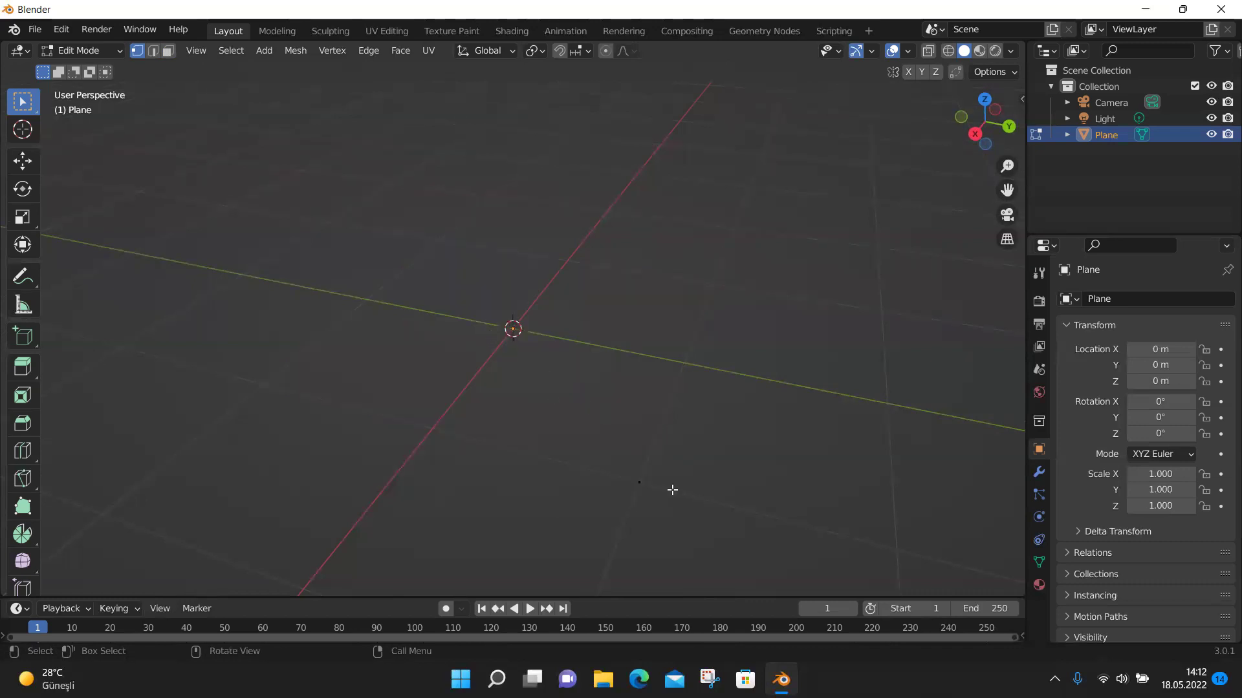
Select the remaining vertex and move it freely to a spot slightly closer to the origin.
click(640, 481)
middle_drag(681, 506, 621, 425)
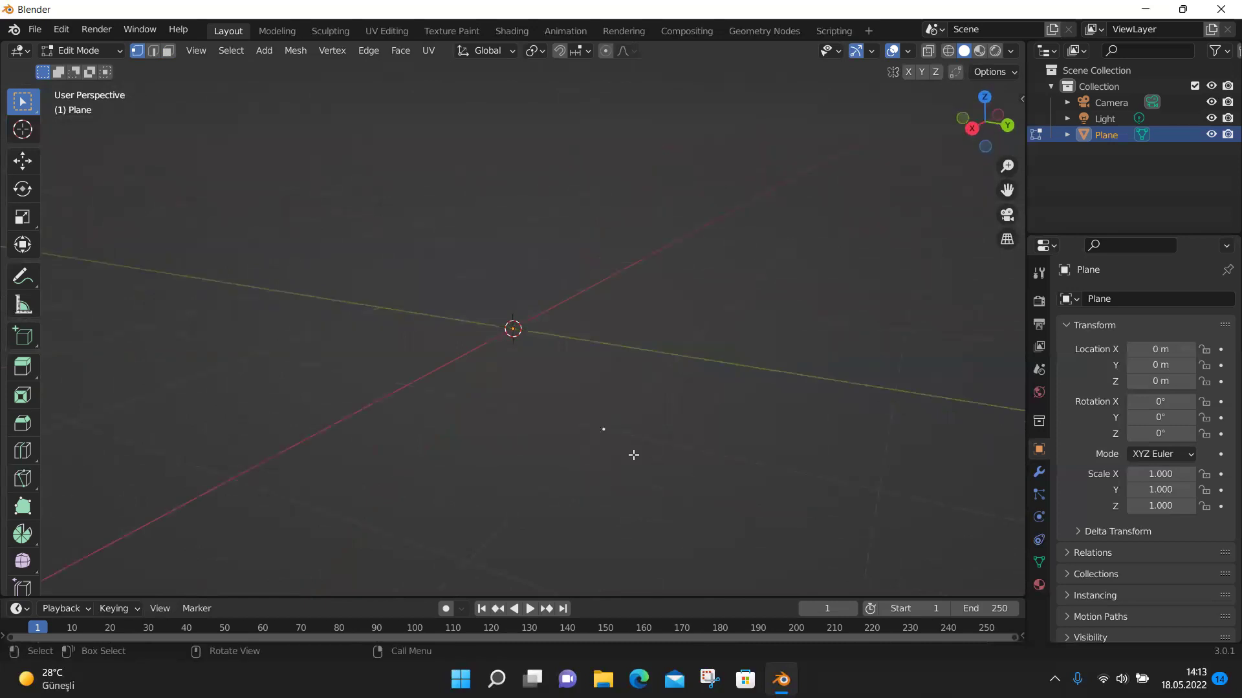
key(g)
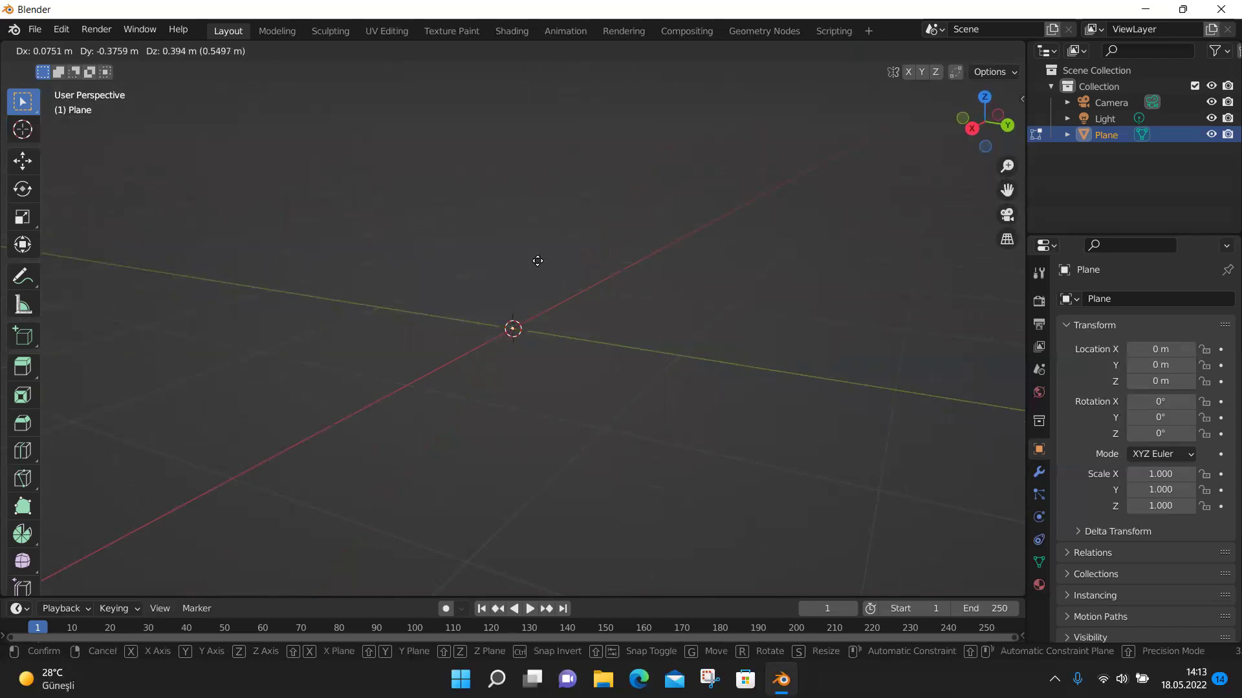
click(573, 406)
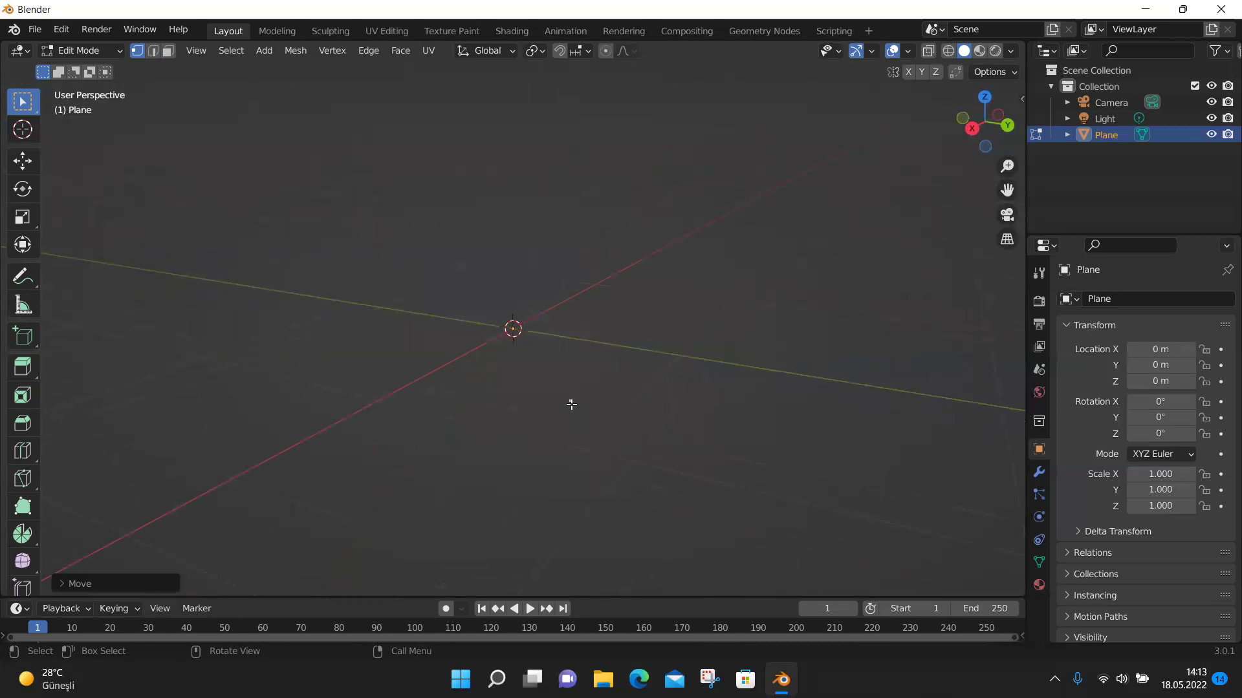
Extrude the single vertex upward along the Z axis with Extrude Region to form a vertical edge.
click(23, 368)
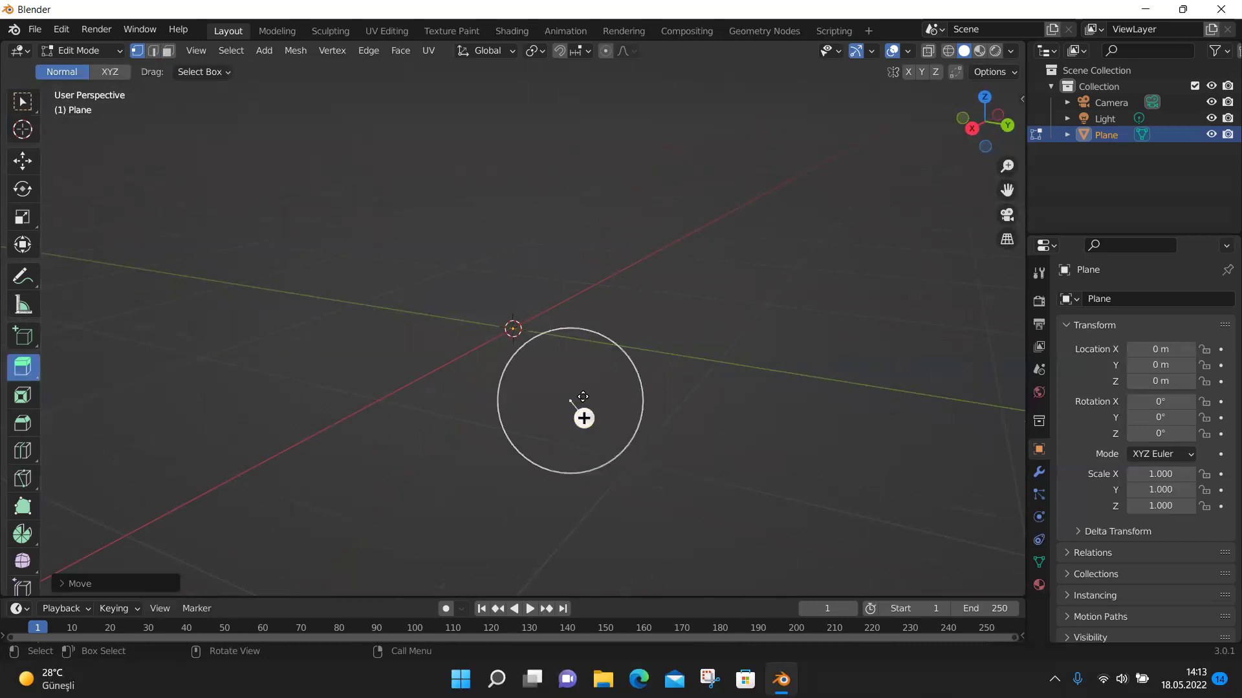
drag(582, 397, 641, 201)
key(y)
key(z)
click(572, 367)
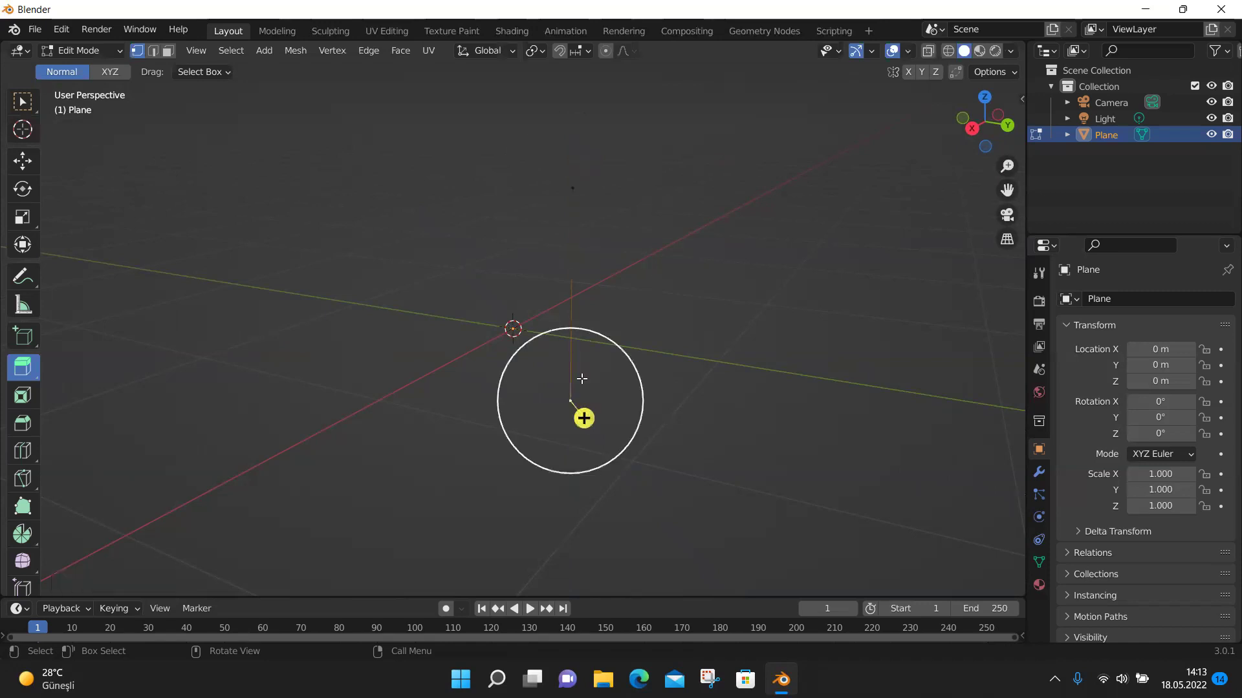
middle_drag(669, 381, 710, 382)
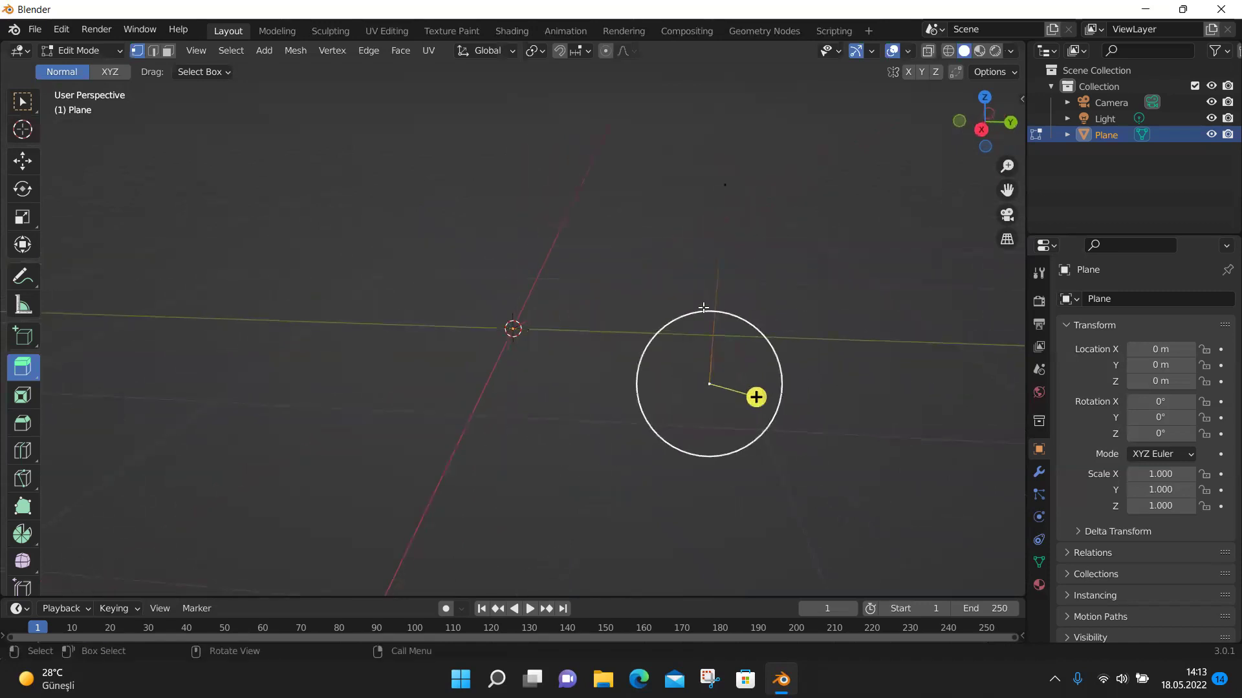
key(ctrl+z)
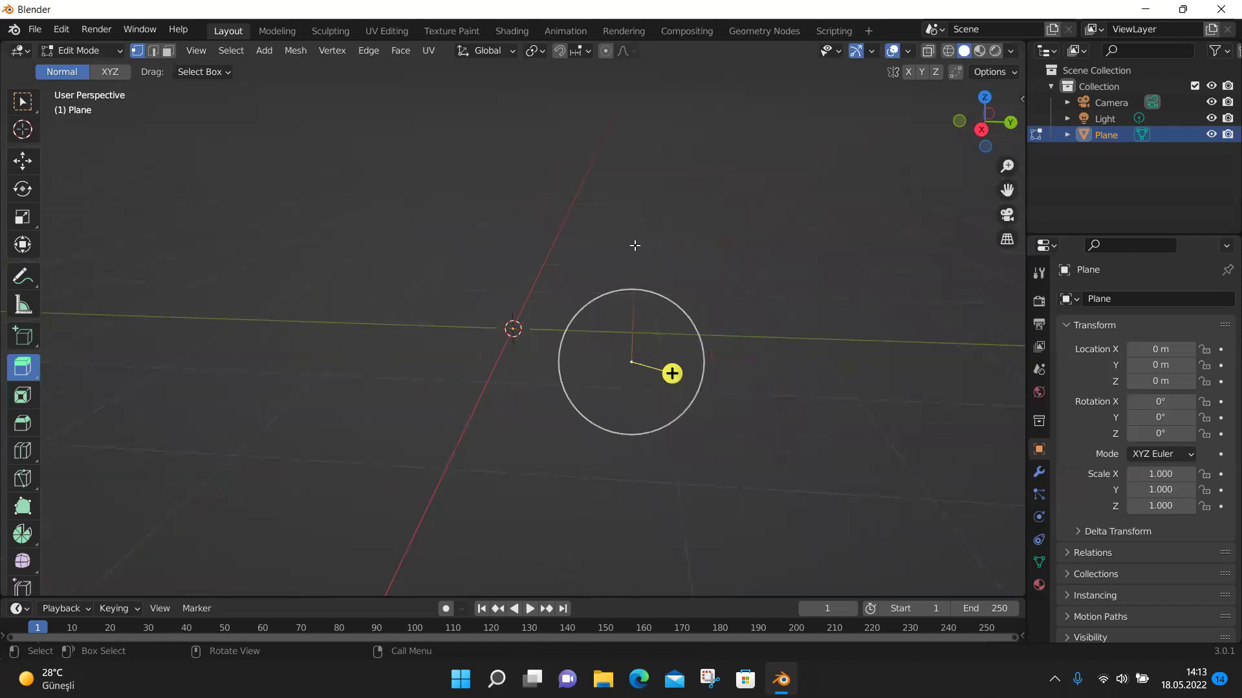
Extrude two connected edges from the vertical edge's upper vertex, one sideways along Y and one slanting downward.
ctrl+right_click(634, 245)
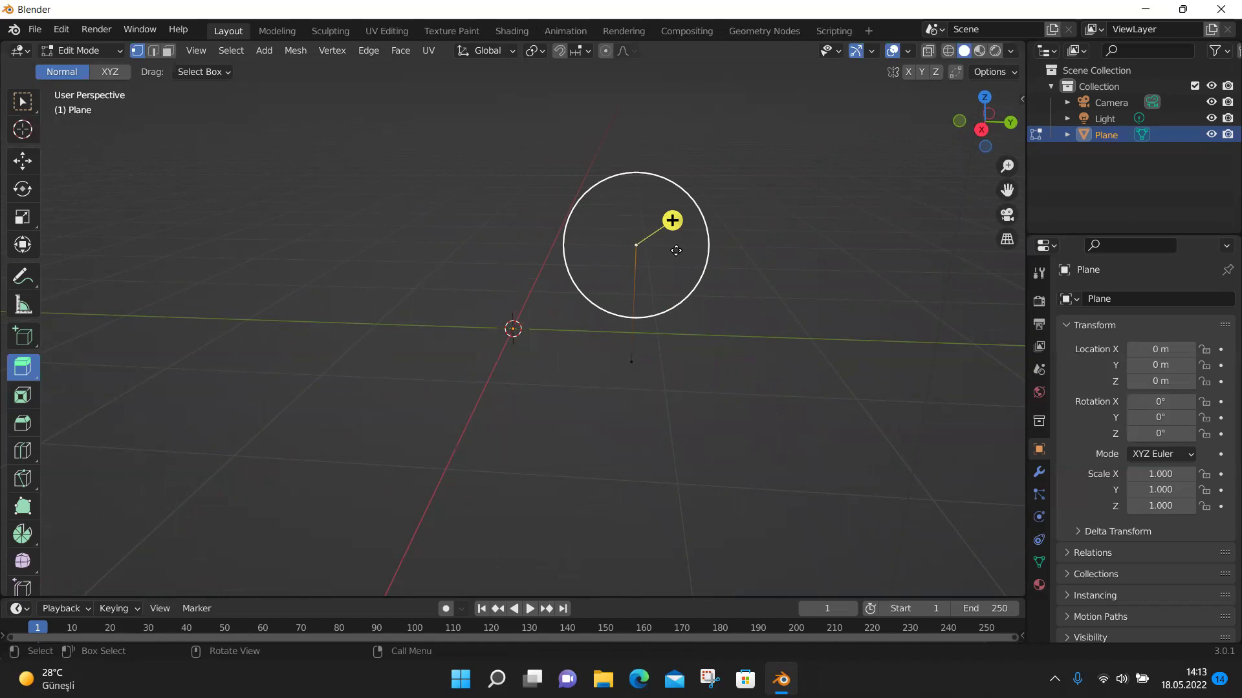
drag(676, 250, 800, 313)
click(767, 250)
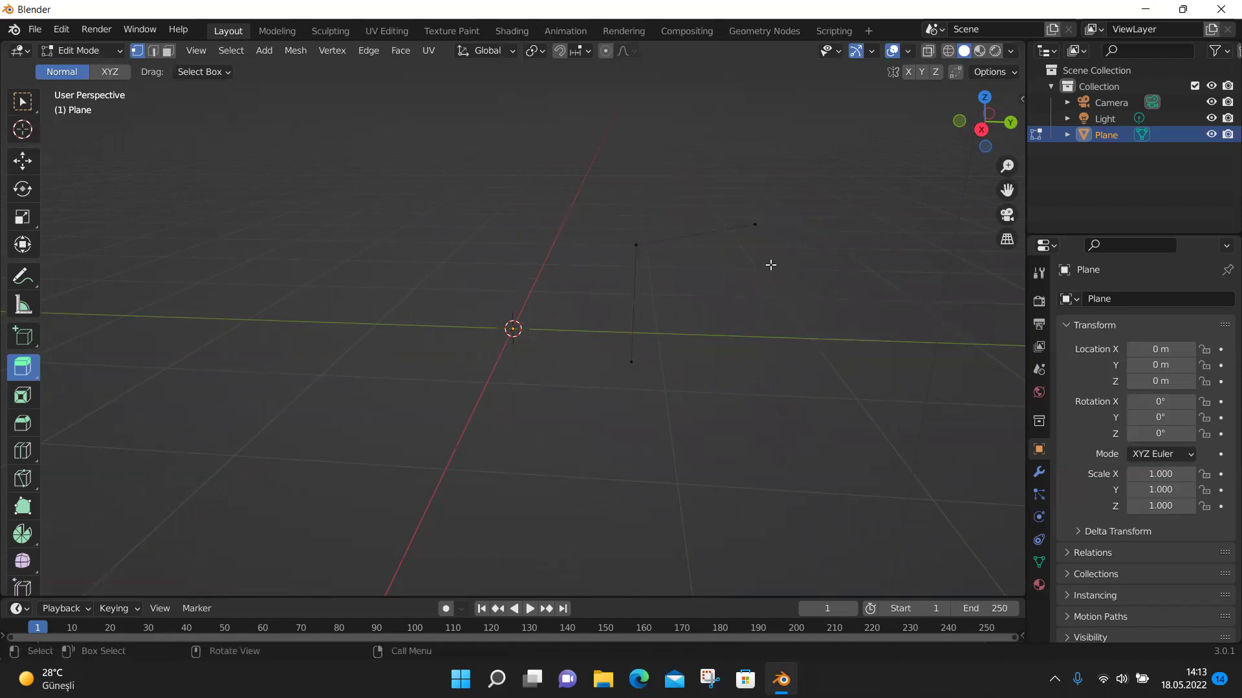
click(756, 225)
drag(754, 224, 807, 304)
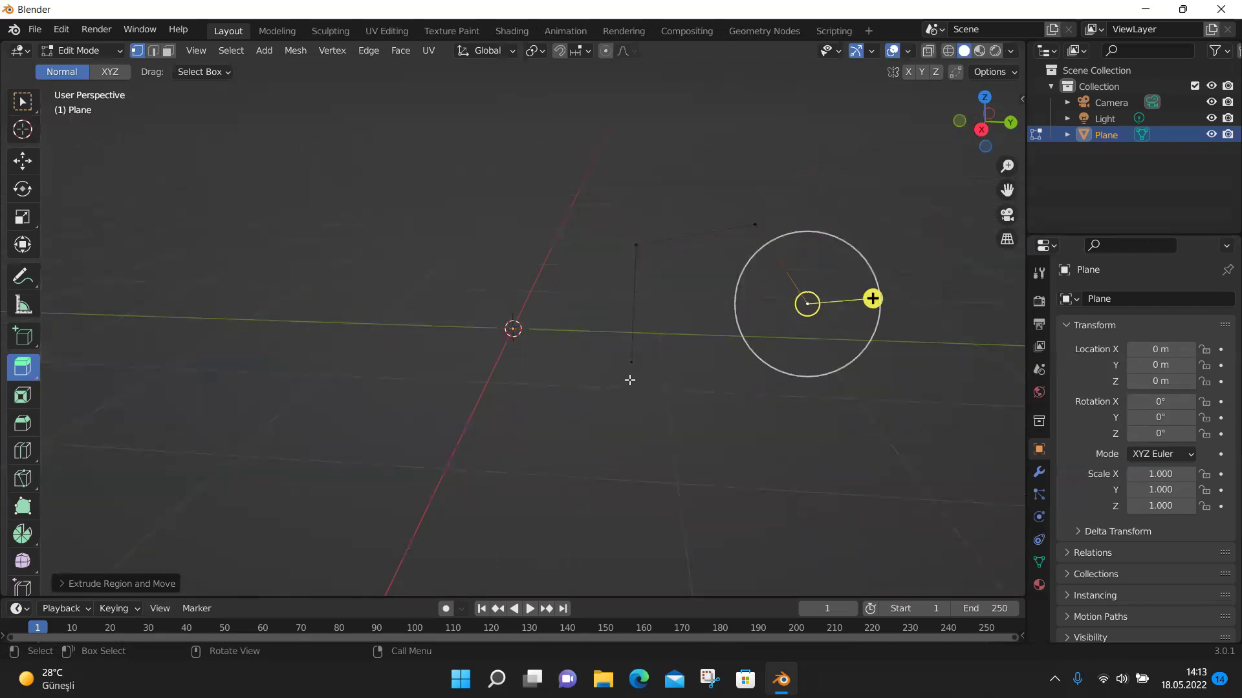
Extrude a chain of three edges from the vertical edge's lower vertex, extending away from the first branch and then upward.
click(633, 363)
drag(634, 363, 535, 130)
click(478, 364)
click(460, 216)
scroll(582, 278, down, 2)
middle_drag(641, 334, 685, 313)
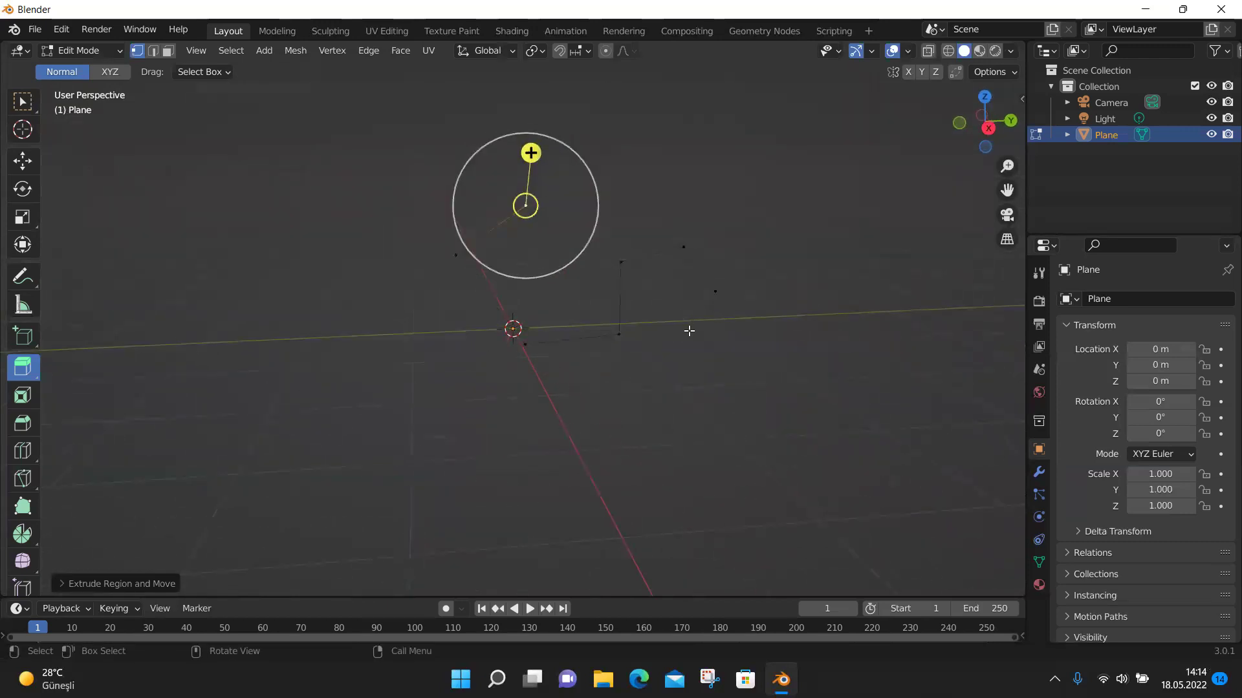
Examine the extruded chain in vertex, edge and face select modes, selecting all its vertices and several individual edges.
click(543, 305)
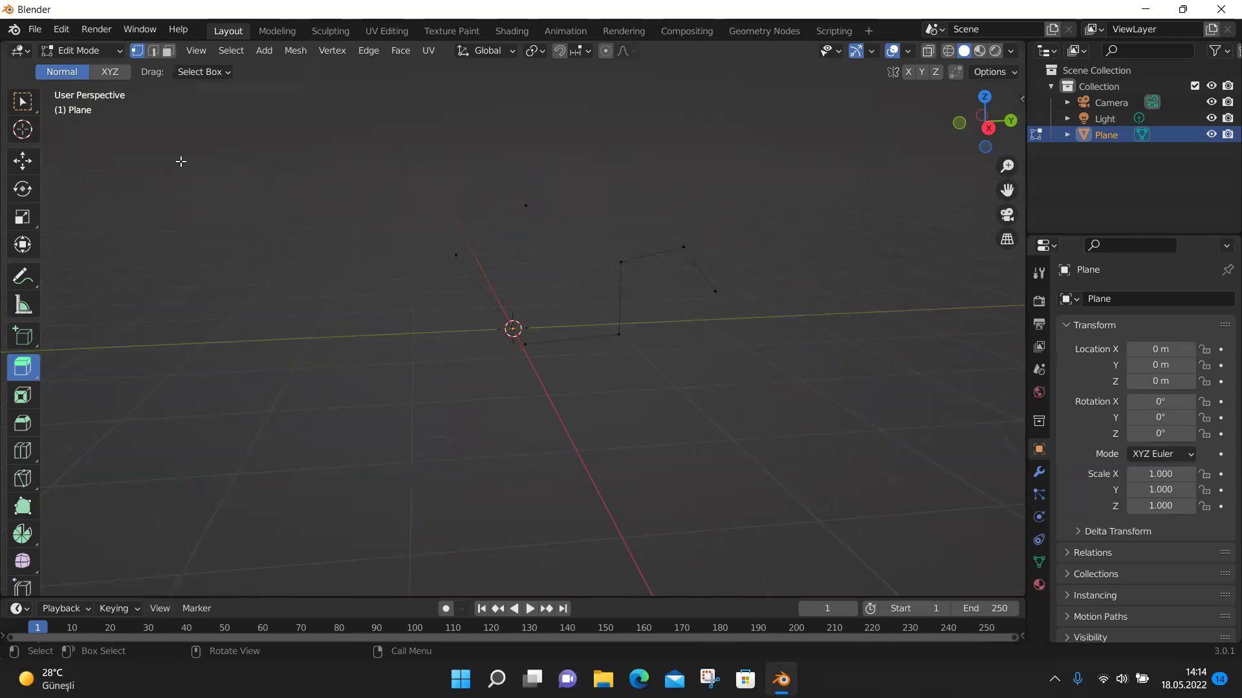
drag(380, 147, 780, 383)
click(351, 243)
click(155, 51)
click(496, 229)
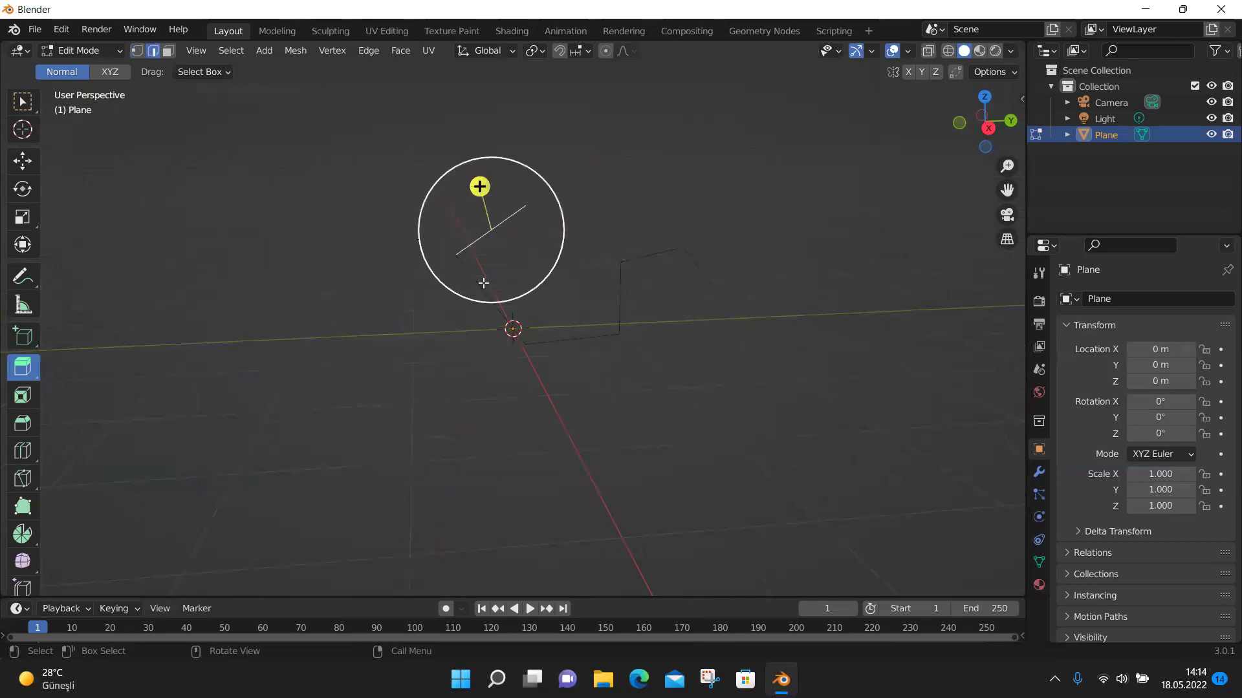
click(478, 284)
click(581, 342)
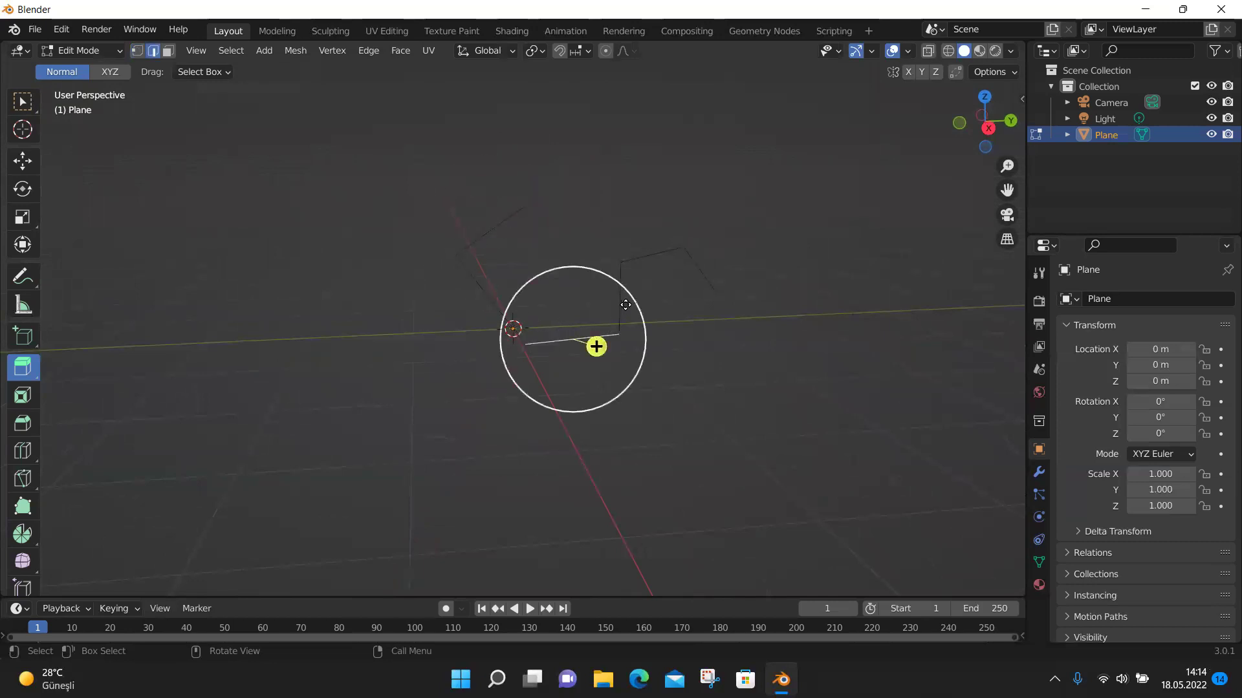
click(621, 303)
click(169, 51)
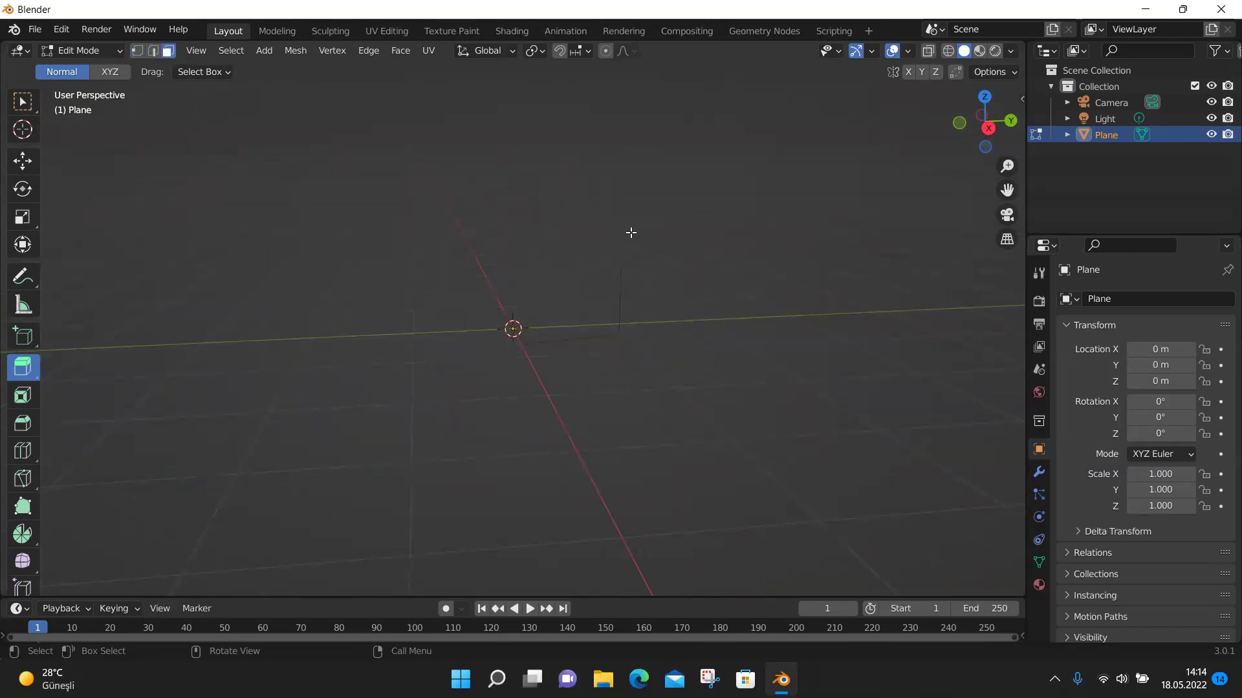
Select all the vertices of the extruded chain in vertex select mode.
click(156, 51)
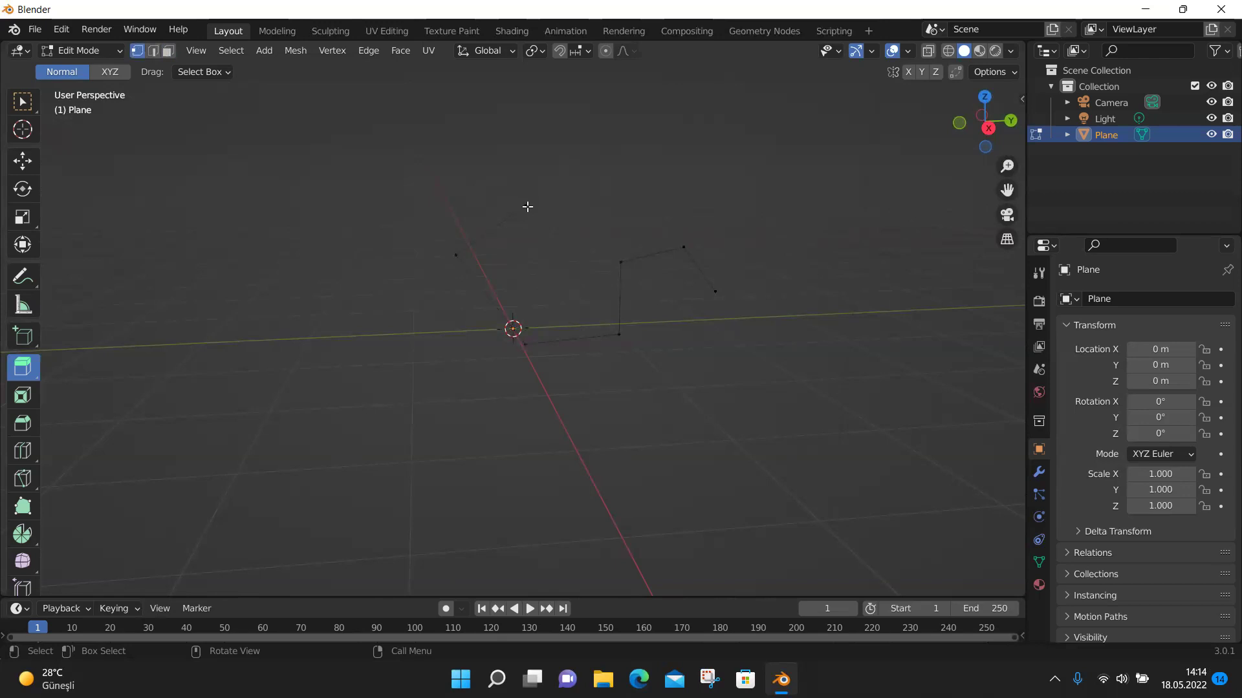
click(527, 206)
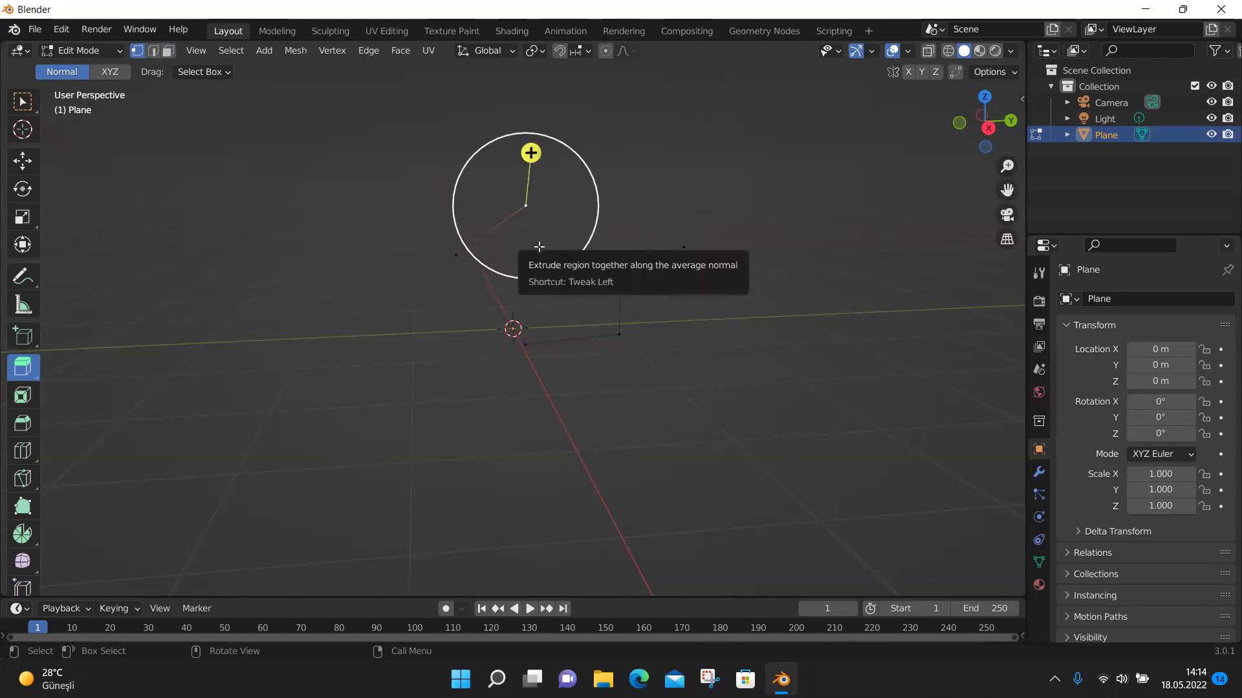
scroll(399, 294, down, 2)
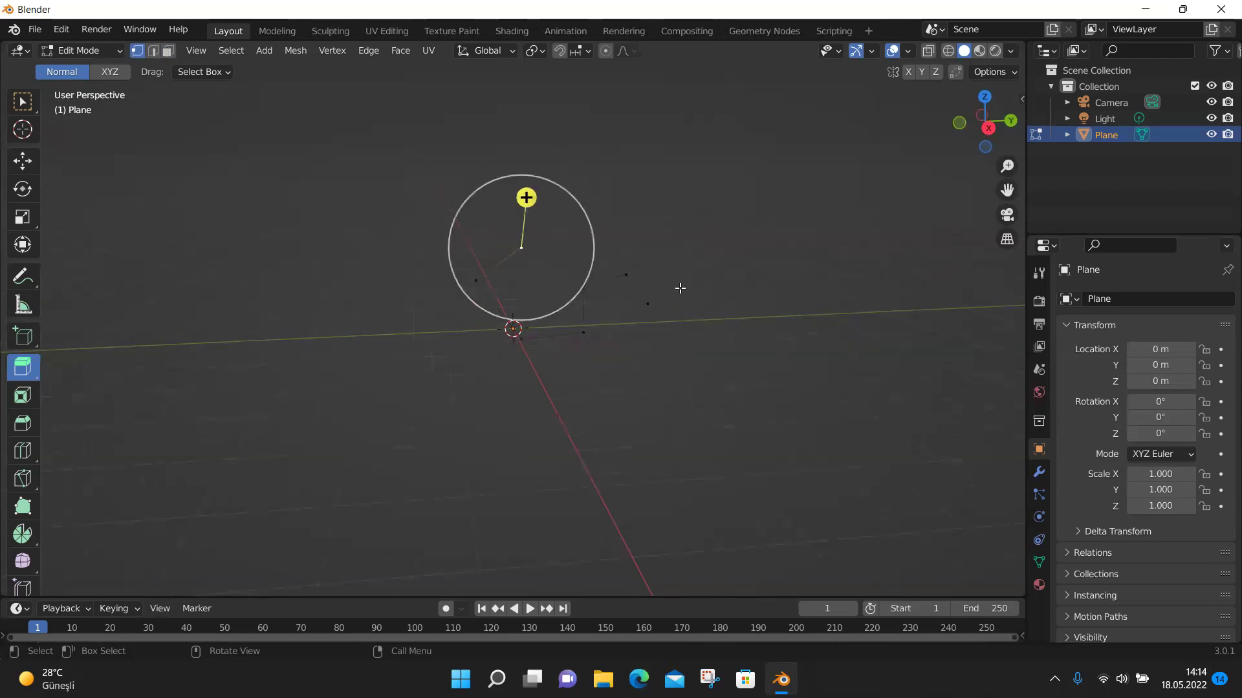
middle_drag(679, 285, 657, 319)
drag(391, 220, 722, 417)
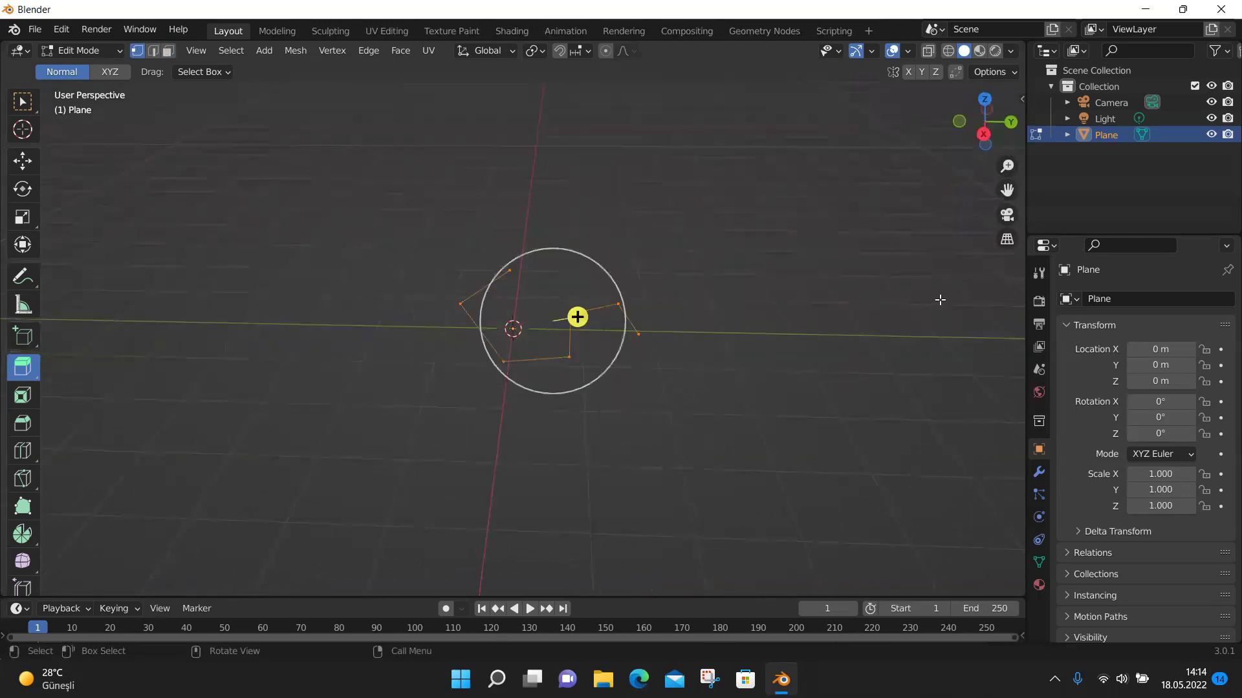
Add a Skin modifier to the plane's vertex chain.
click(1040, 476)
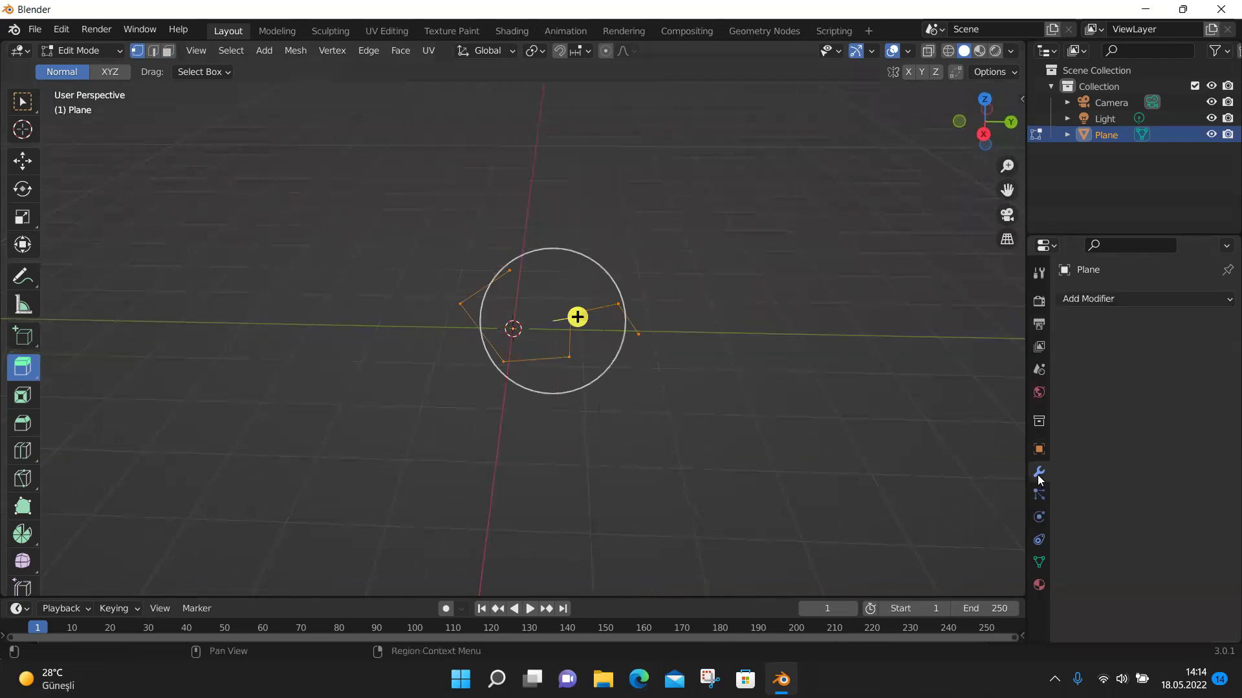
click(1133, 296)
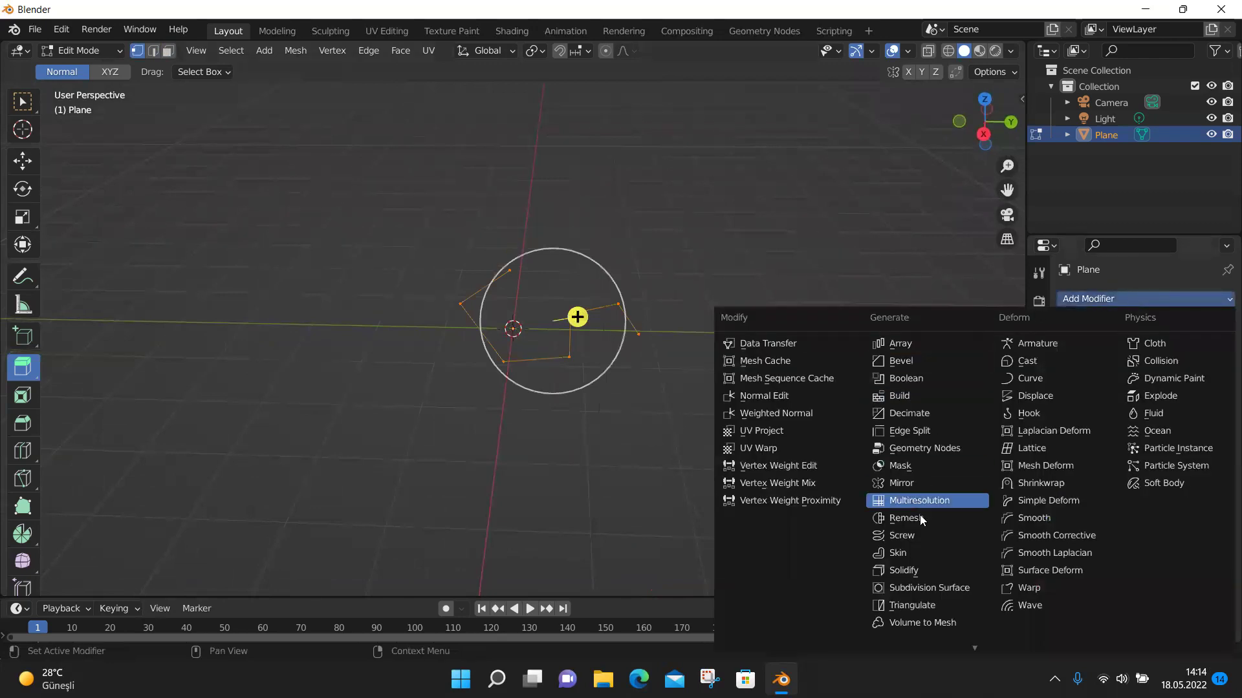
click(911, 554)
scroll(691, 384, up, 2)
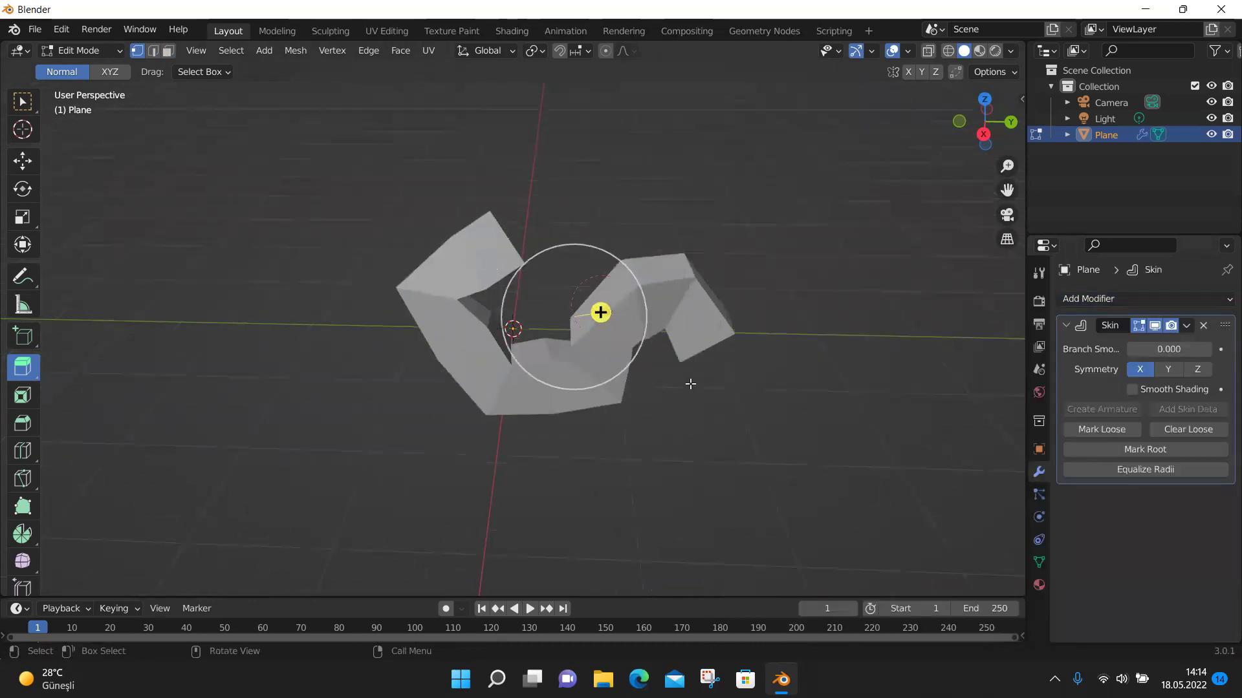
middle_drag(691, 386, 659, 388)
View the skinned mesh in face select mode, switching to Object Mode and back to Edit Mode.
click(169, 51)
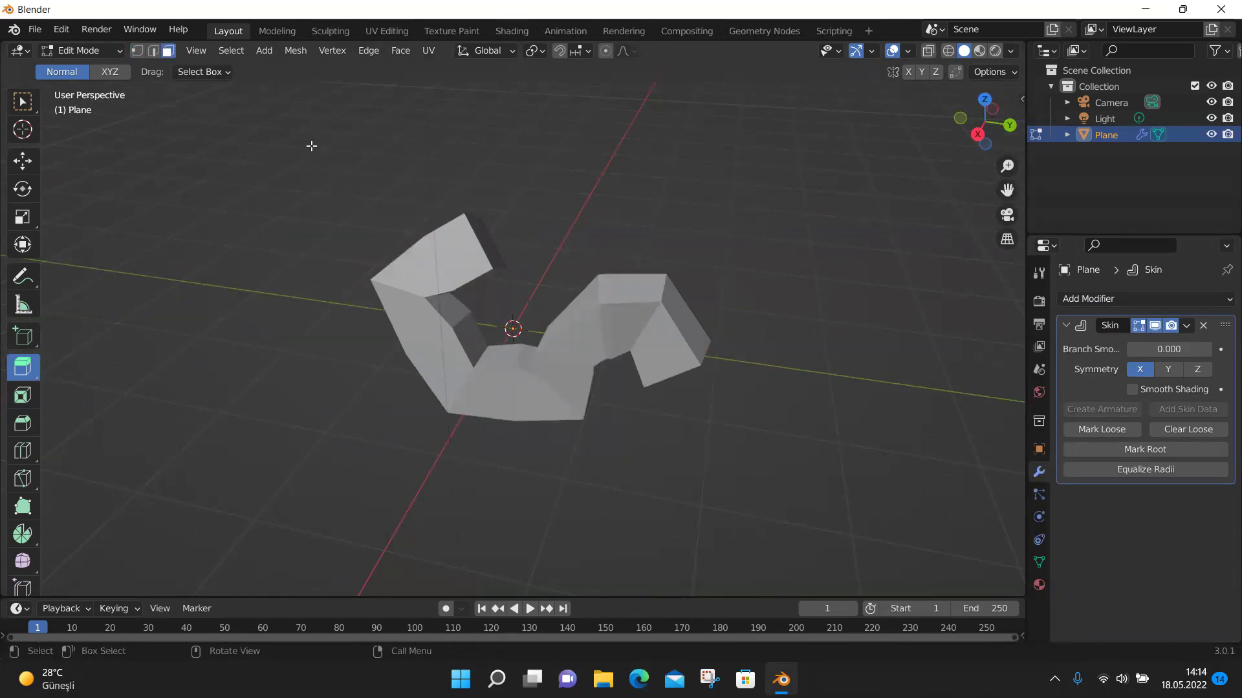
click(104, 50)
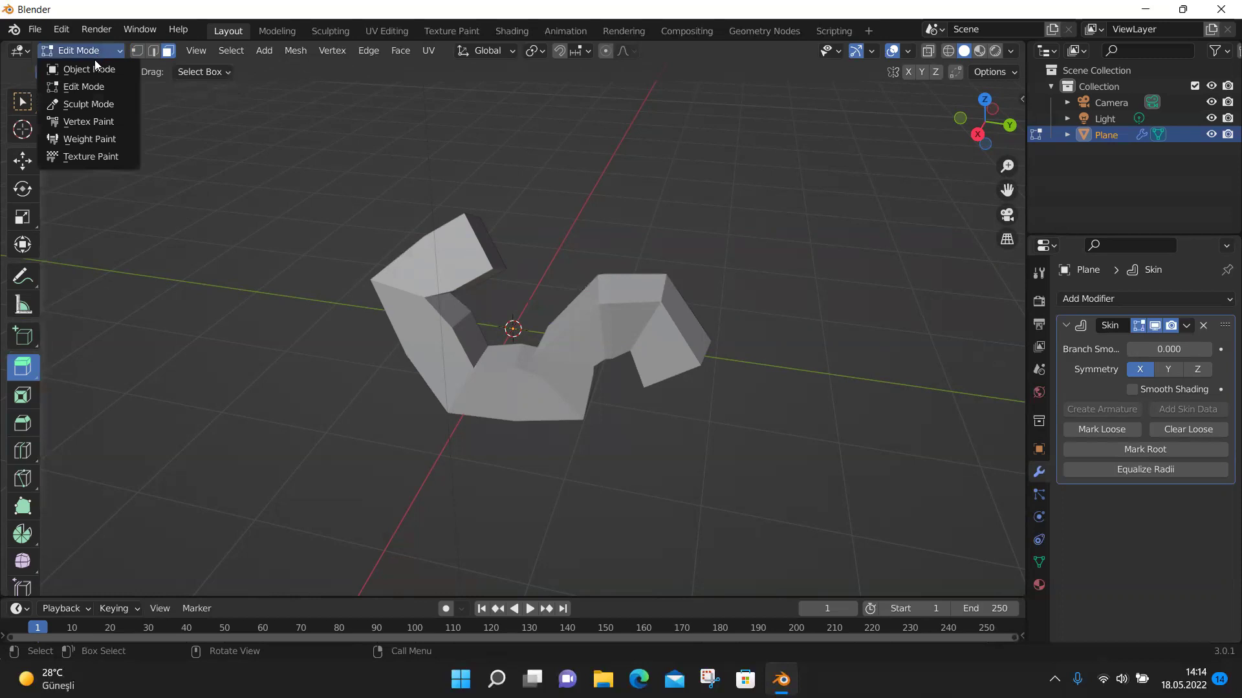
click(91, 69)
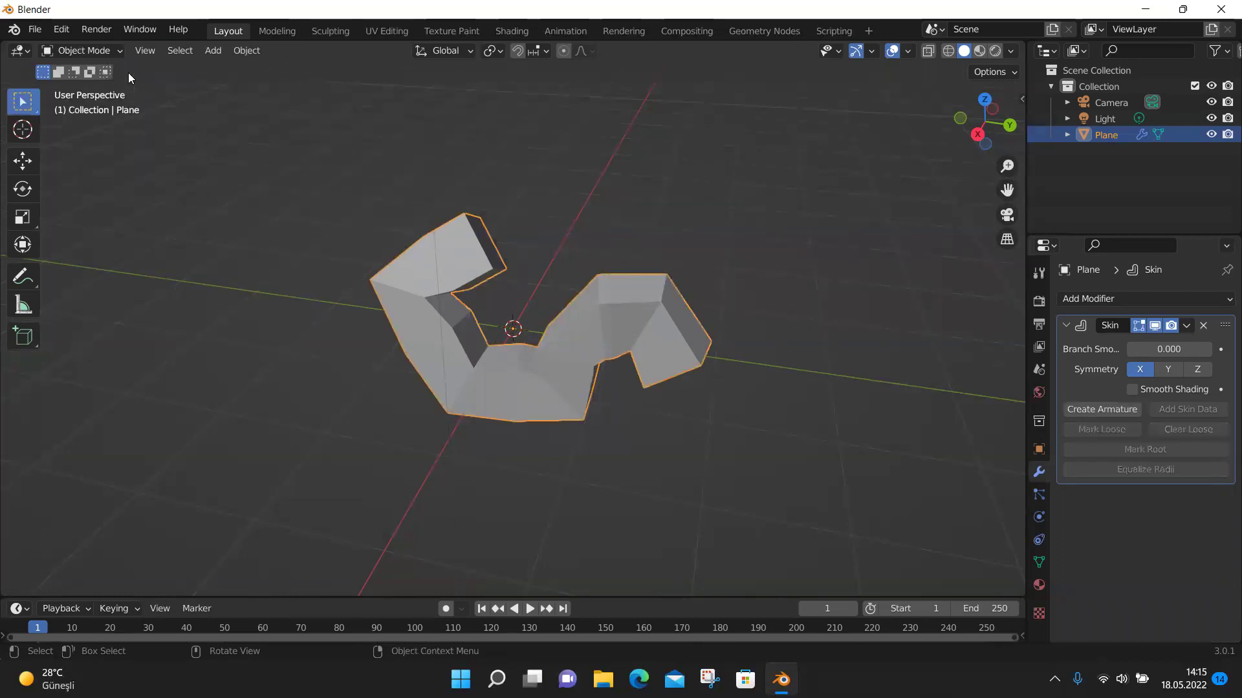
click(106, 48)
click(96, 86)
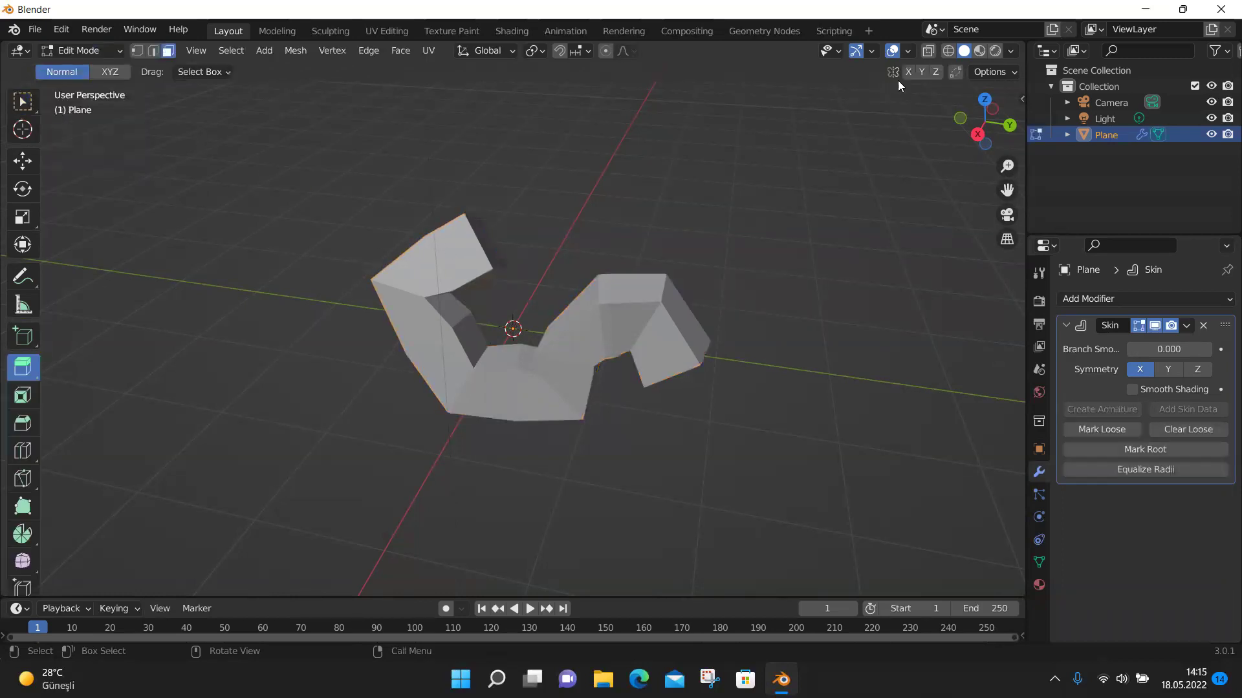
Inspect the skinned mesh in Material Preview and Wireframe shading, selecting its underlying edge chain in edge select mode.
click(980, 51)
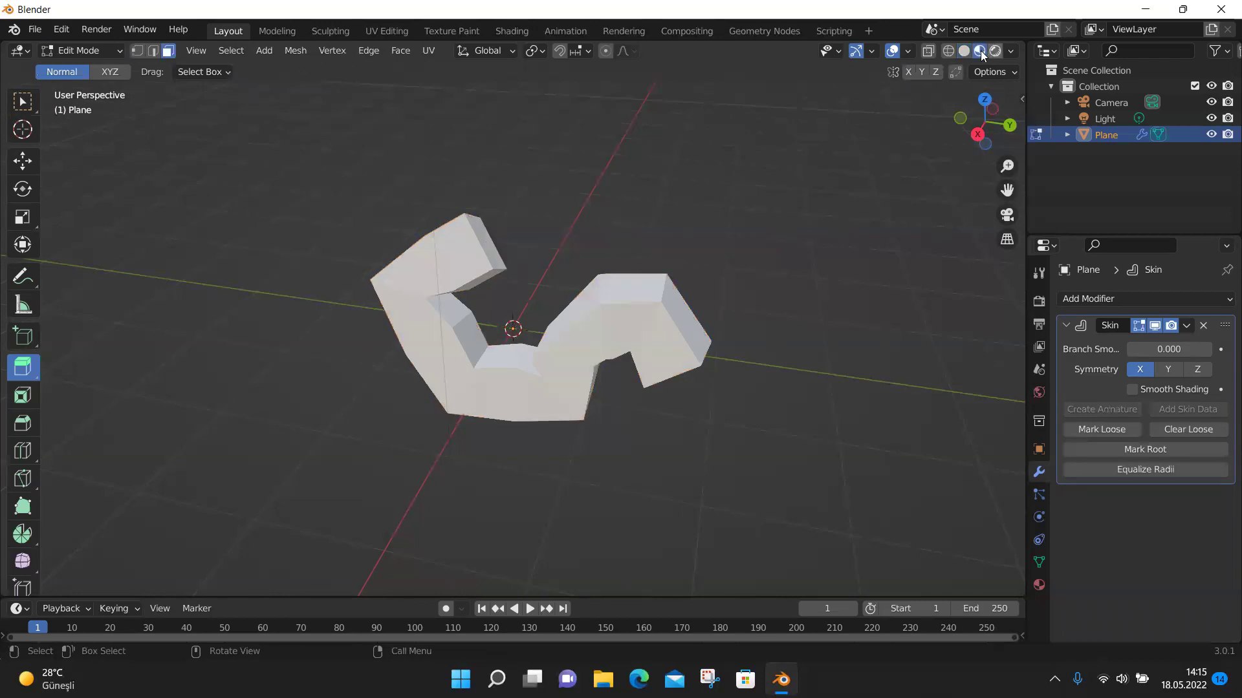
click(949, 51)
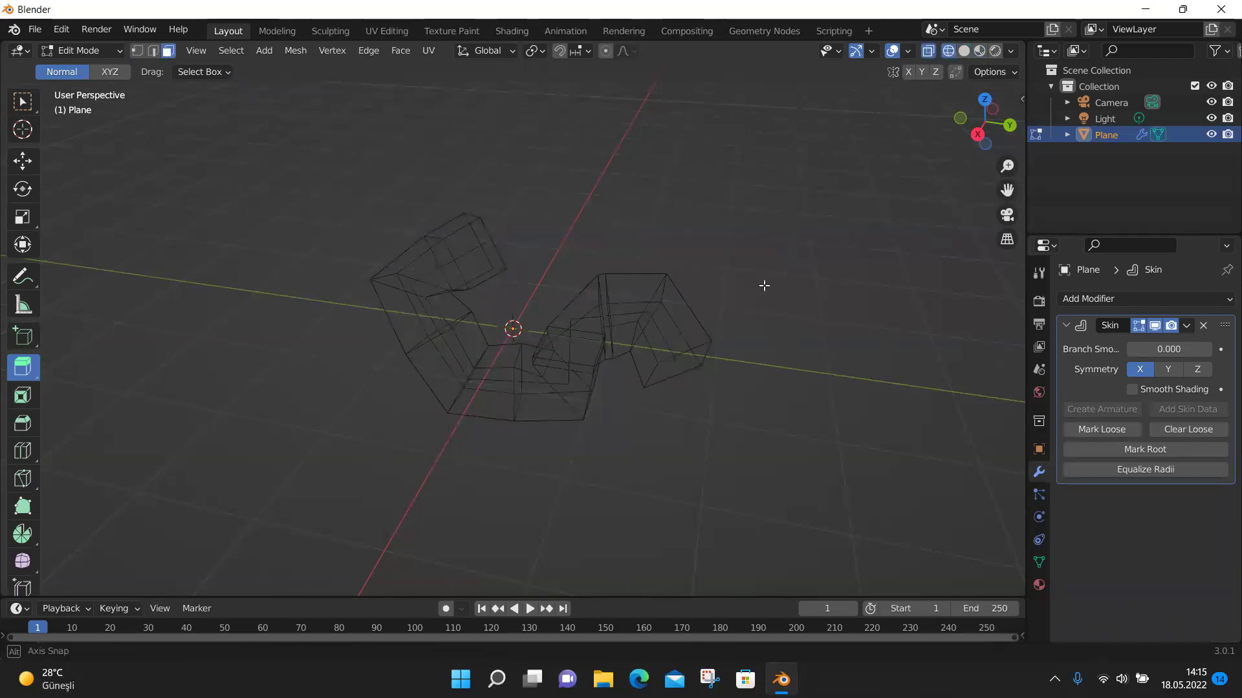
middle_drag(532, 288, 809, 286)
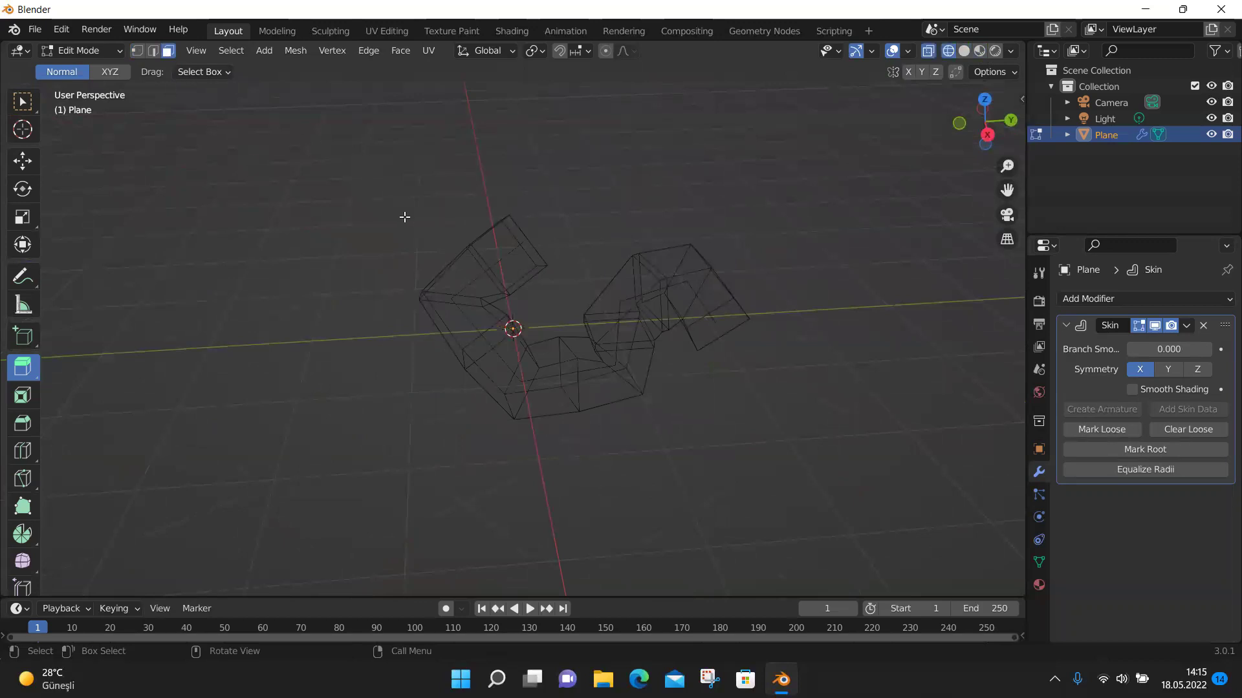
drag(452, 200, 574, 290)
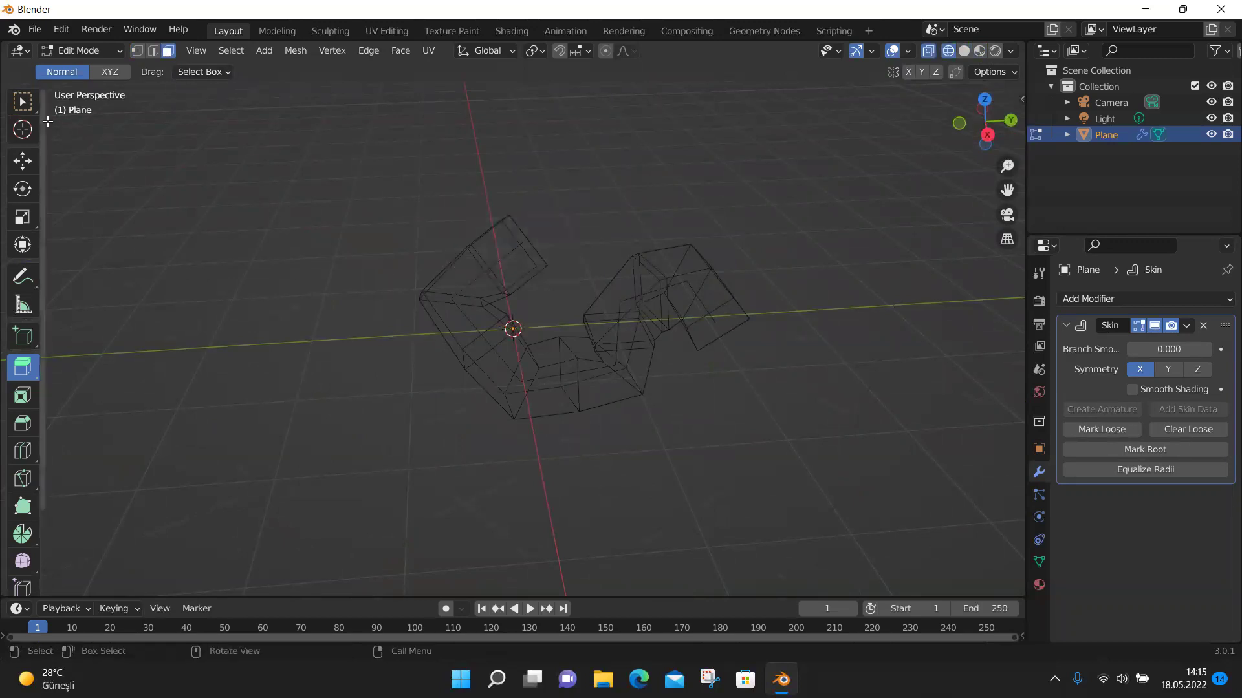
click(23, 102)
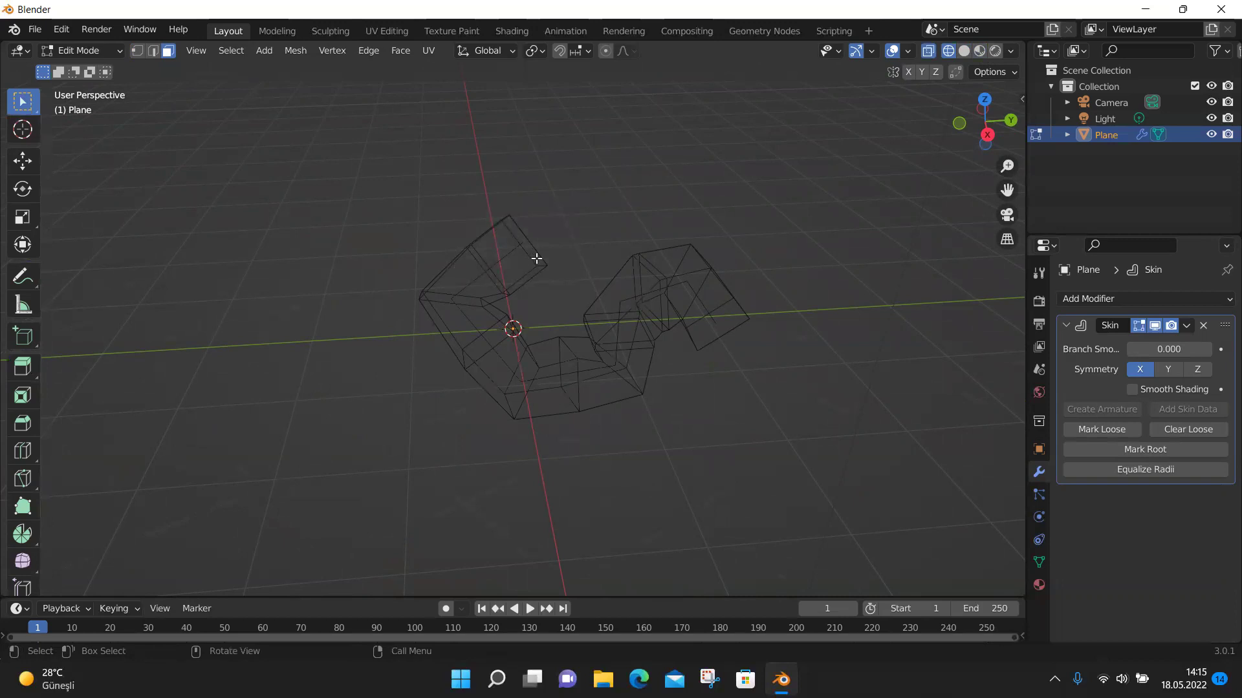
middle_drag(523, 264, 478, 312)
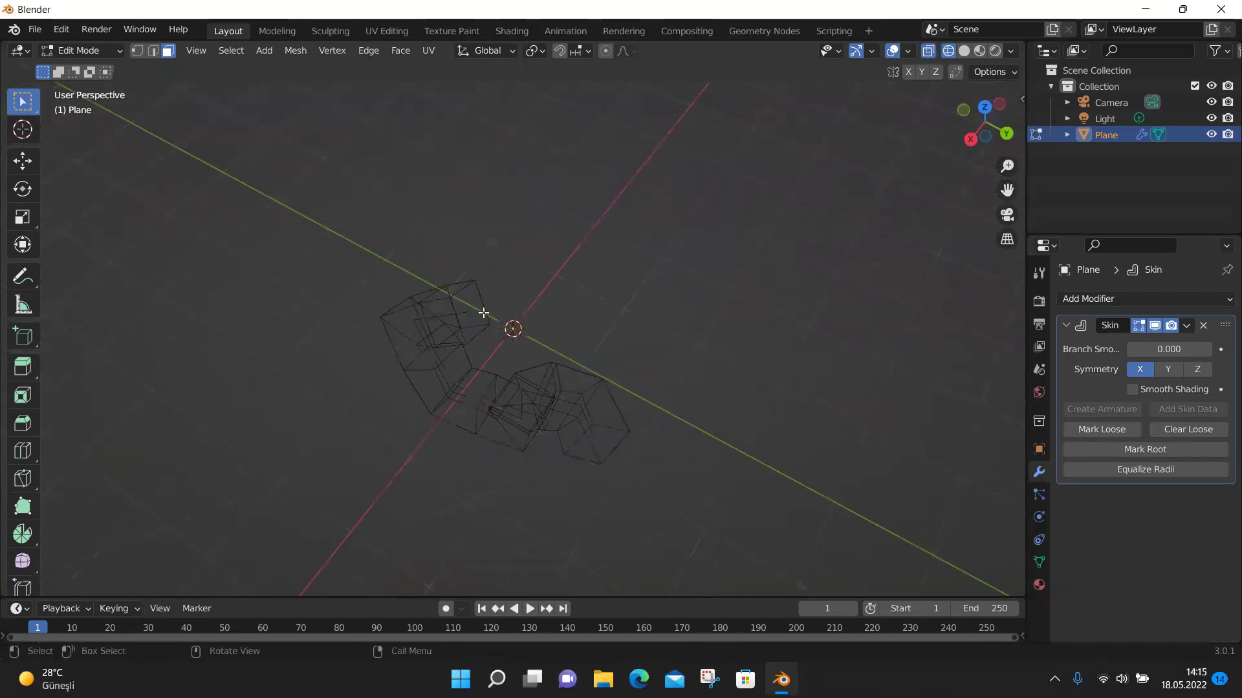
click(152, 51)
drag(382, 249, 711, 515)
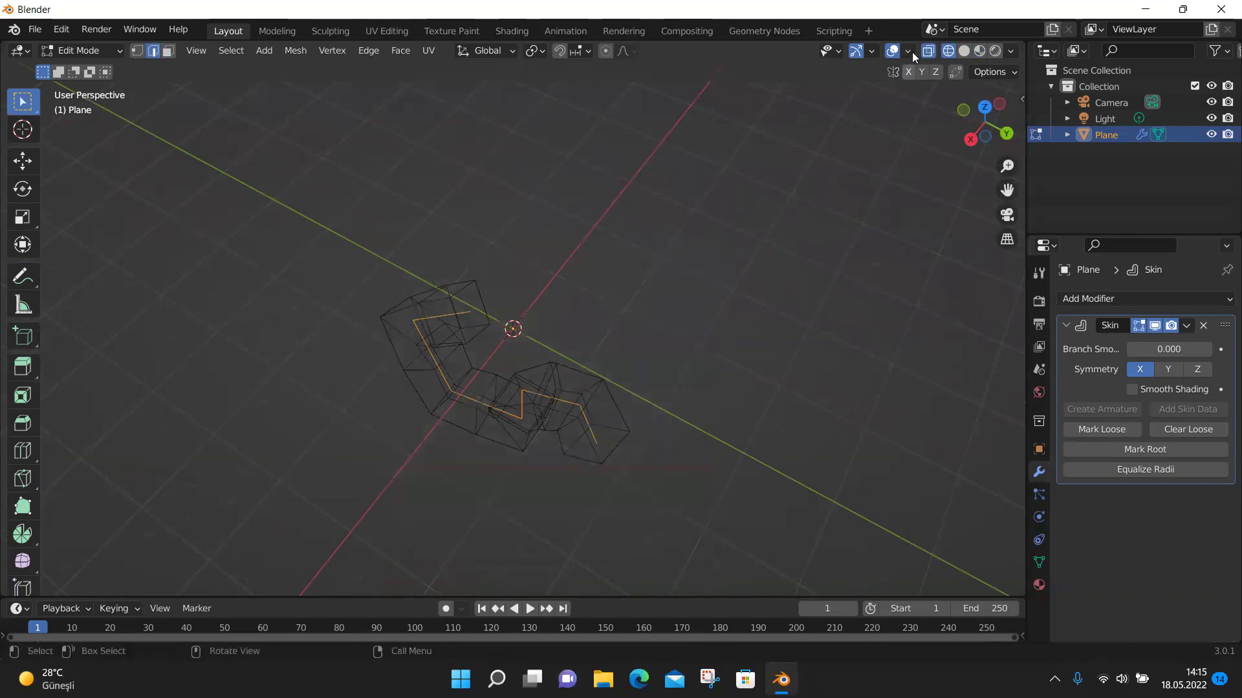
Return the viewport to Solid shading and try adjusting the Skin modifier's Branch Smoothing.
click(963, 52)
middle_drag(707, 231, 731, 272)
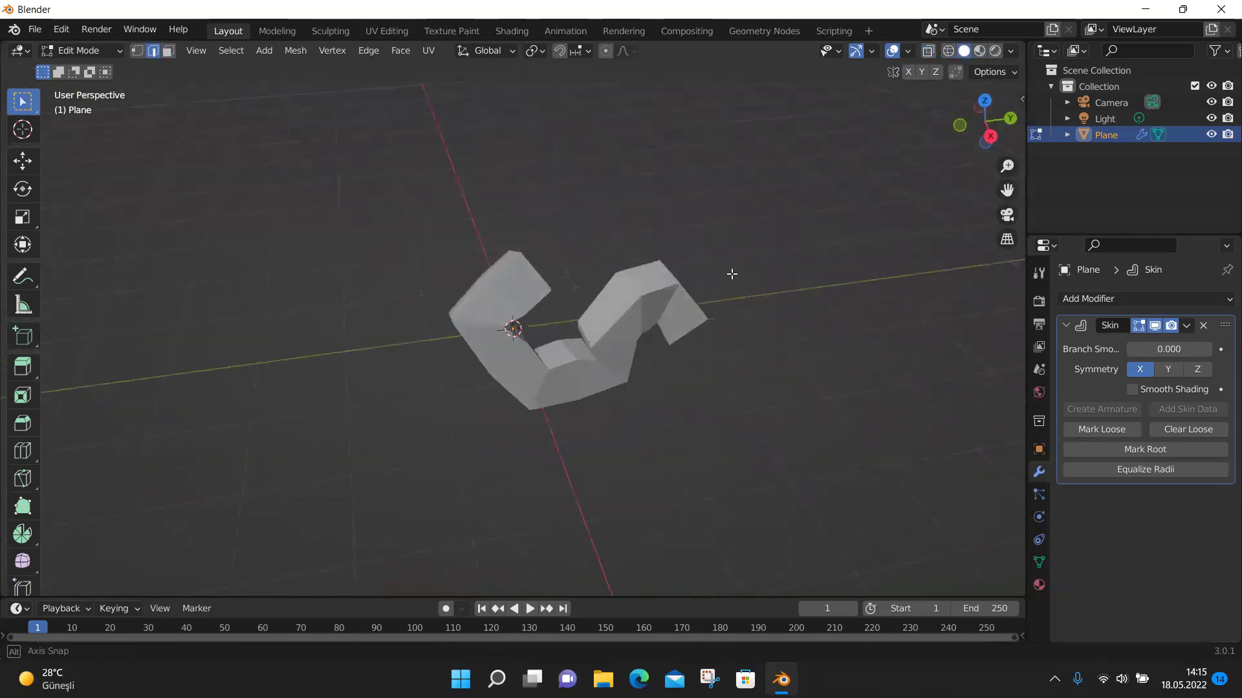
drag(1191, 349, 1127, 349)
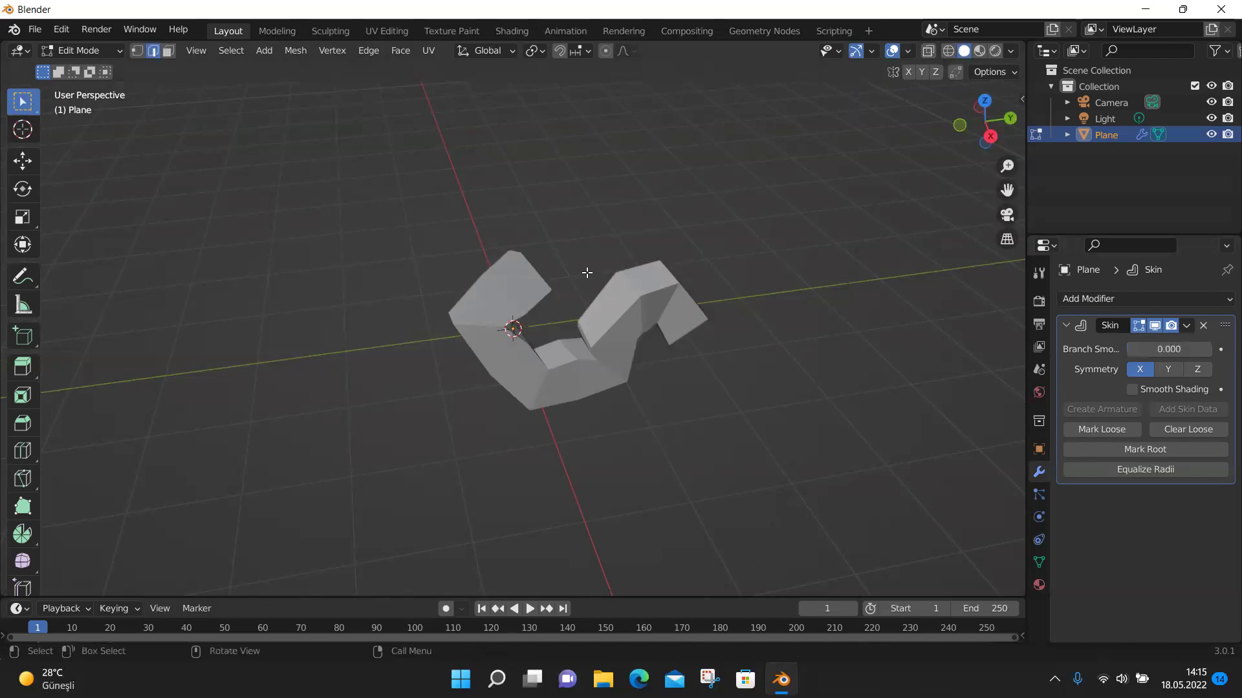
Switch to Object Mode and delete the skinned plane object.
drag(436, 209, 754, 425)
key(x)
click(79, 50)
key(Tab)
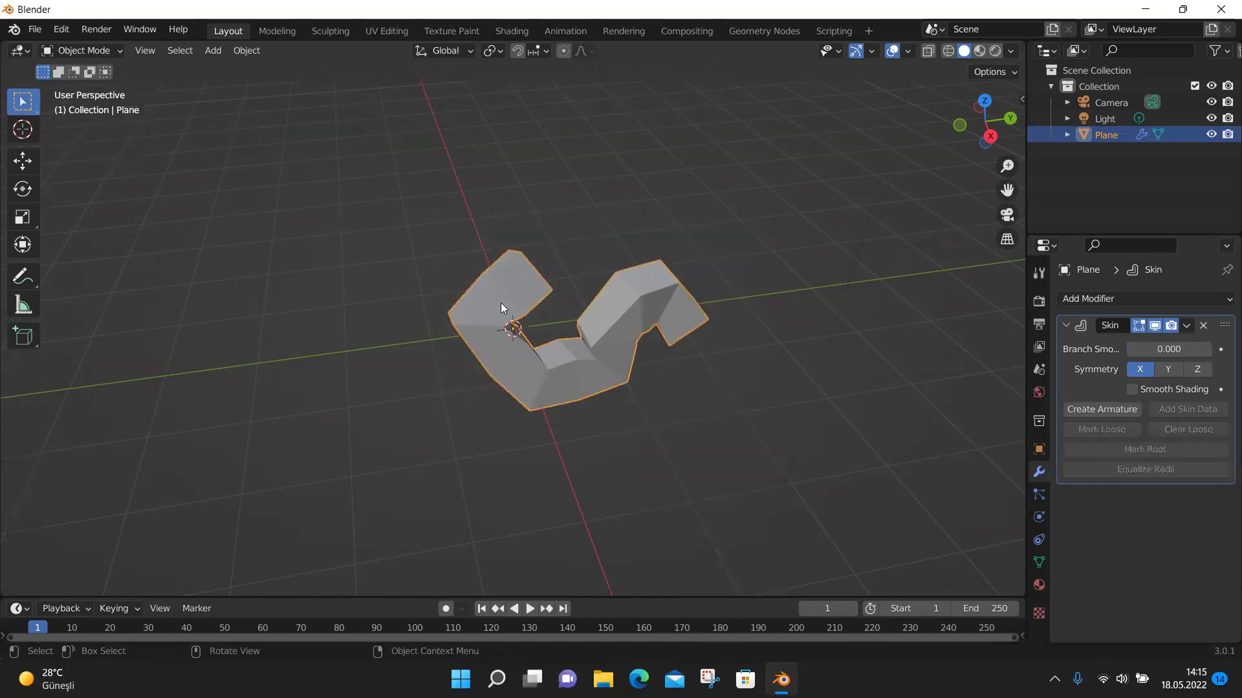
key(Delete)
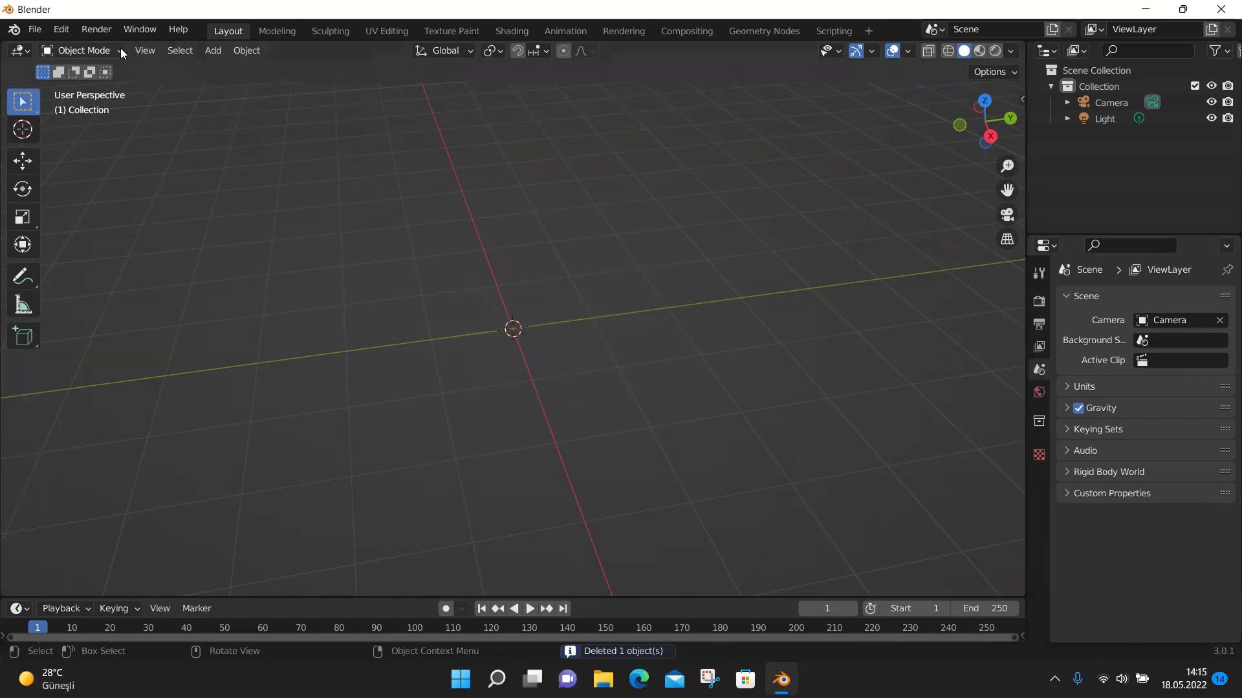
Add a new plane mesh to the empty scene.
click(180, 51)
click(213, 50)
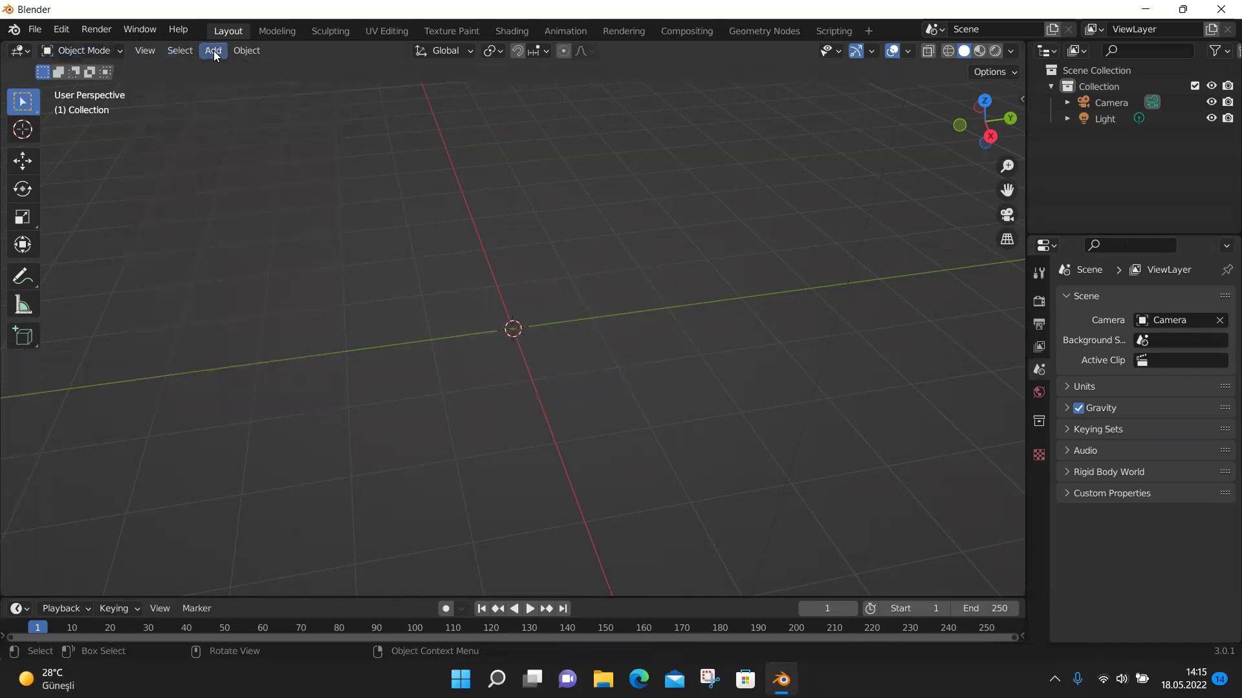
mouse_move(225, 67)
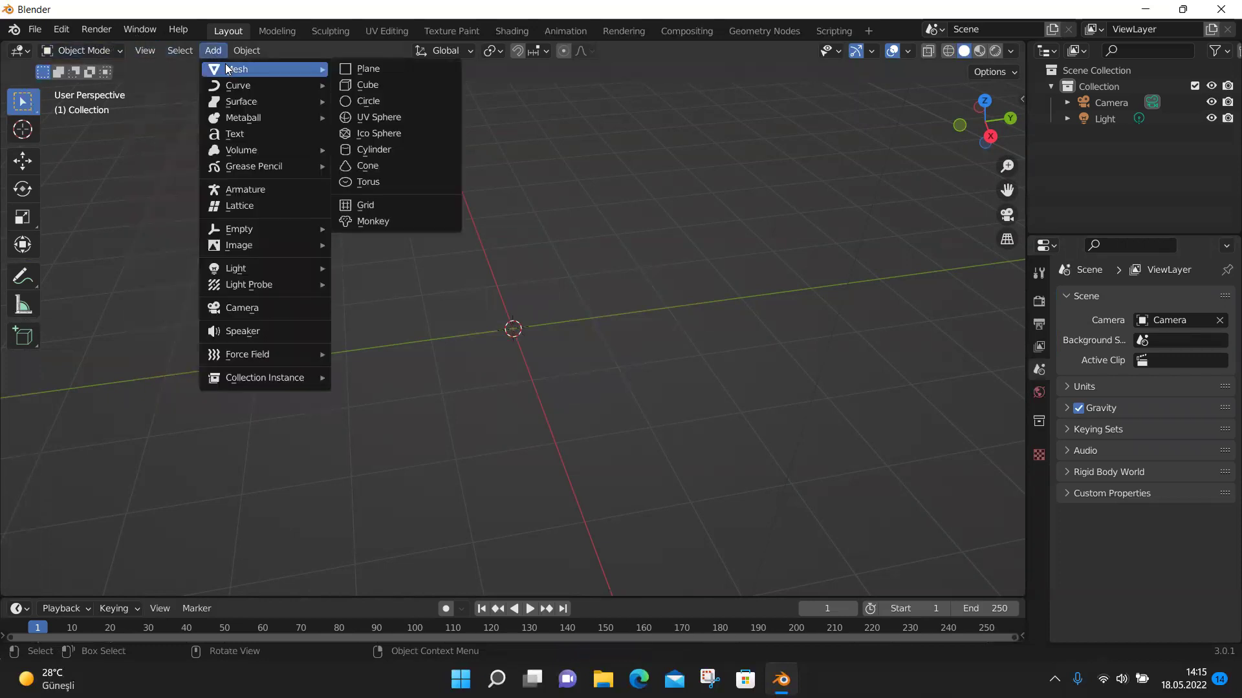
click(360, 68)
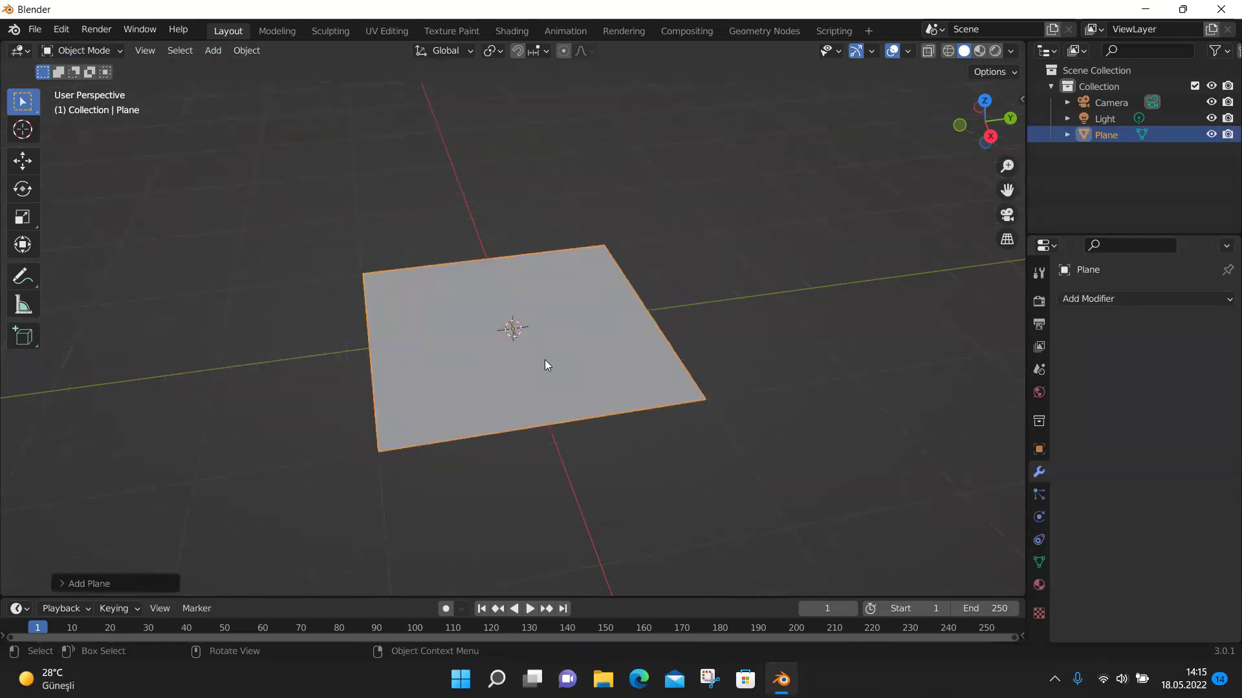
Delete three of the new plane's four corner vertices in Edit Mode, keeping only the corner at positive X and Y.
click(84, 51)
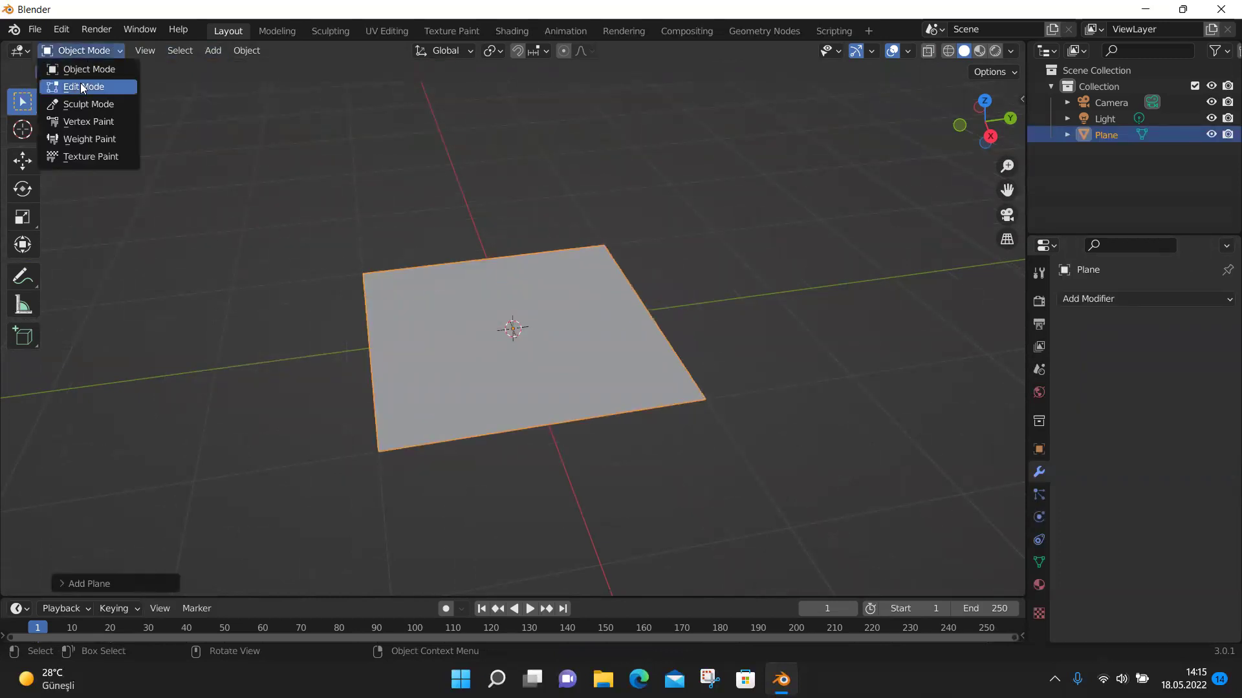
click(80, 83)
click(137, 50)
drag(334, 419, 421, 495)
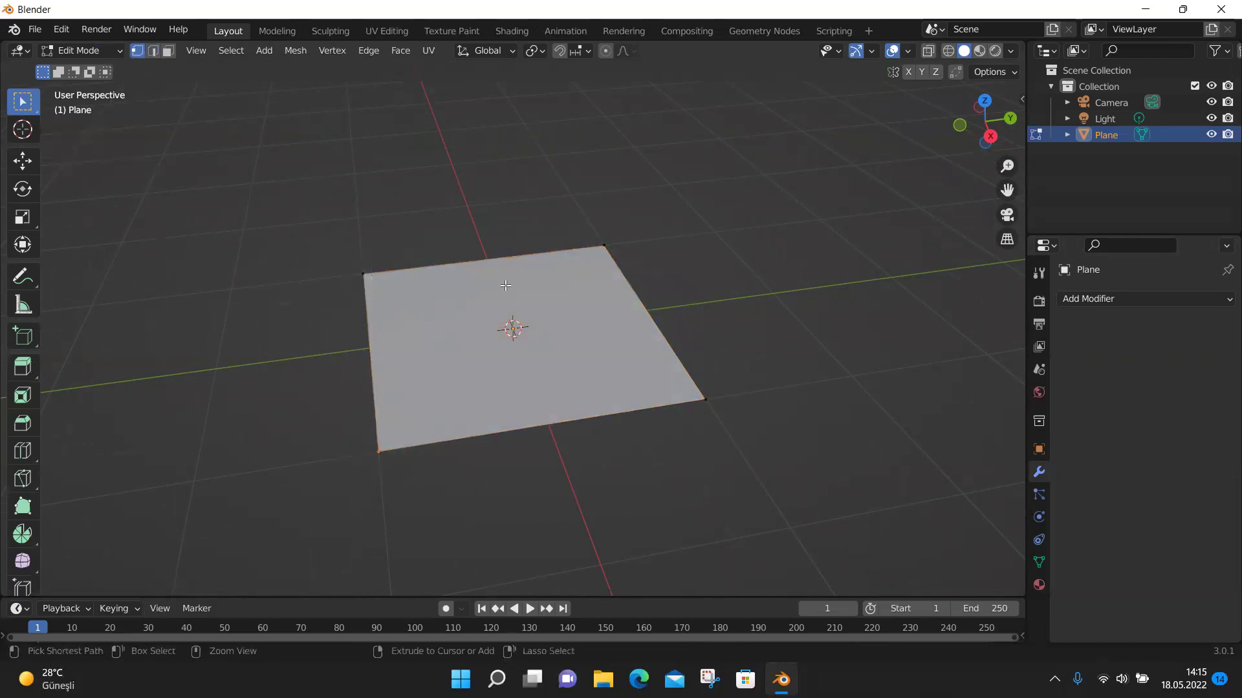
ctrl+click(363, 274)
shift+drag(587, 230, 641, 286)
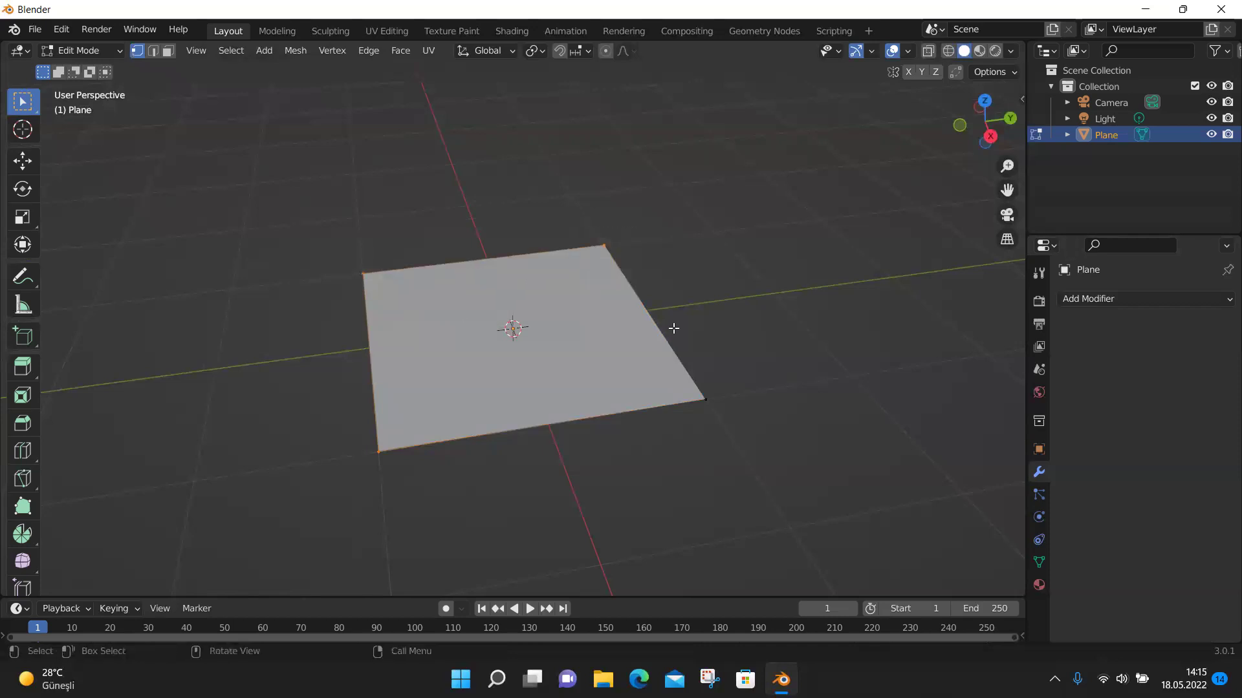
key(x)
click(673, 327)
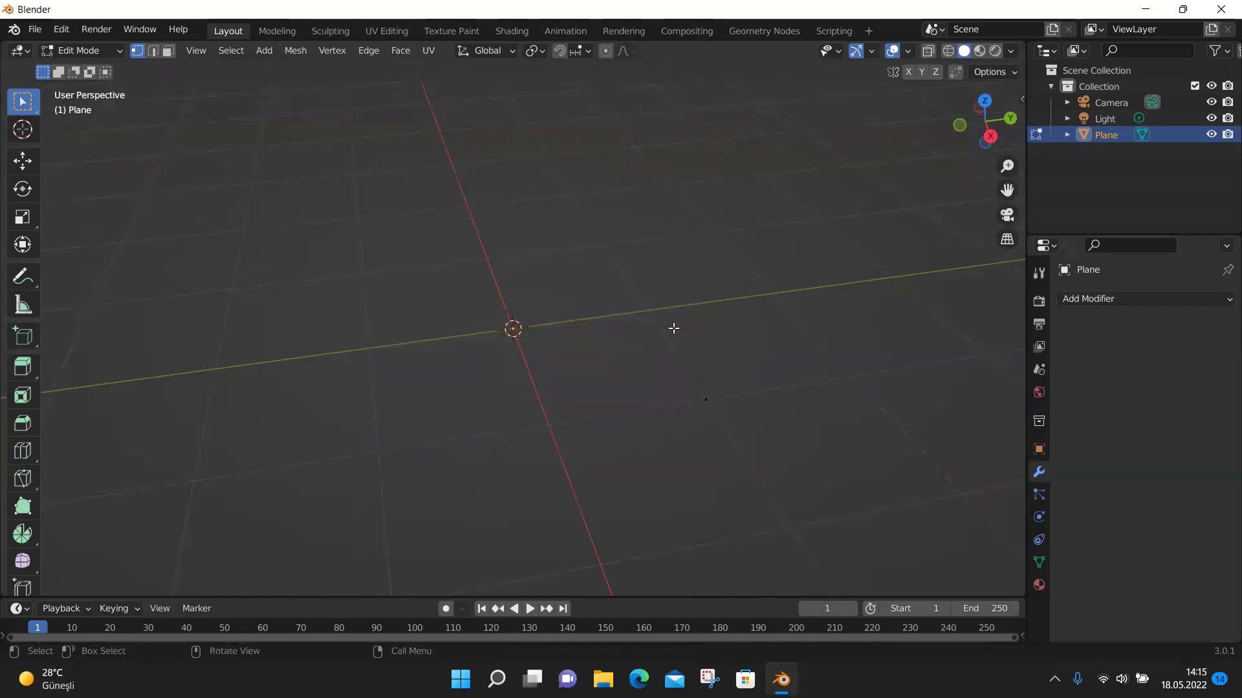
Extrude three connected edges from the remaining vertex with Extrude Region, forming an open U-shaped chain around the origin.
drag(682, 391, 715, 413)
click(22, 367)
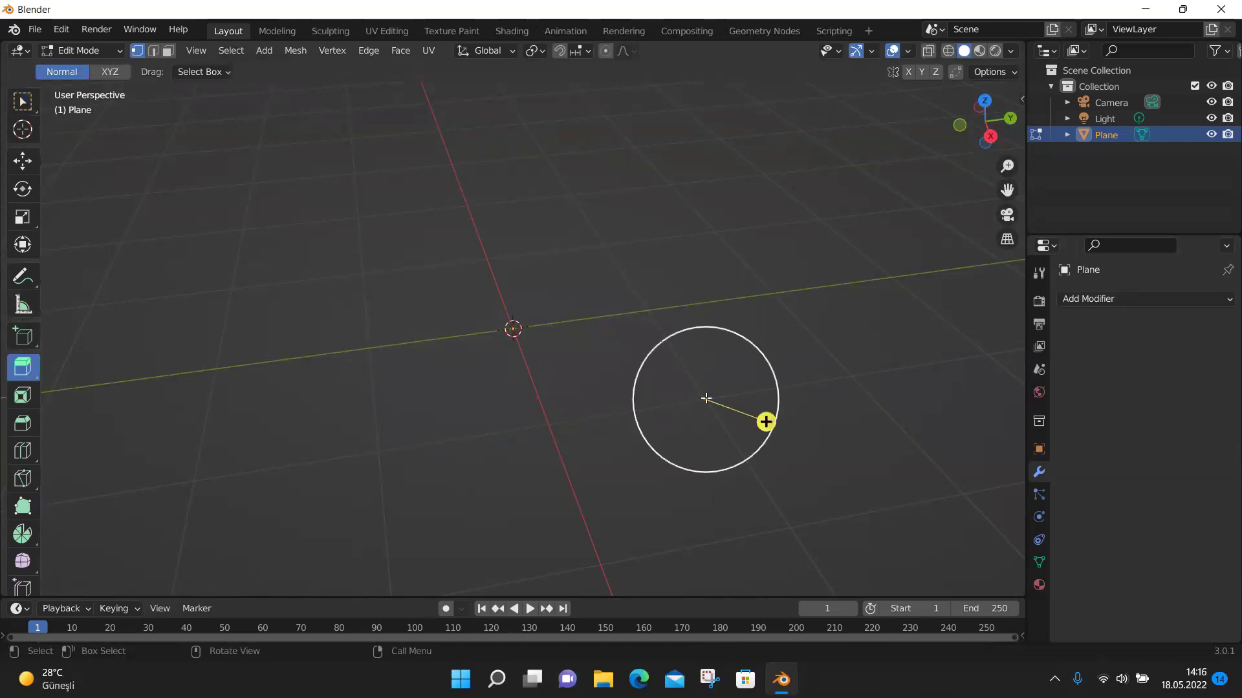
drag(706, 398, 334, 294)
click(712, 272)
click(344, 296)
click(333, 295)
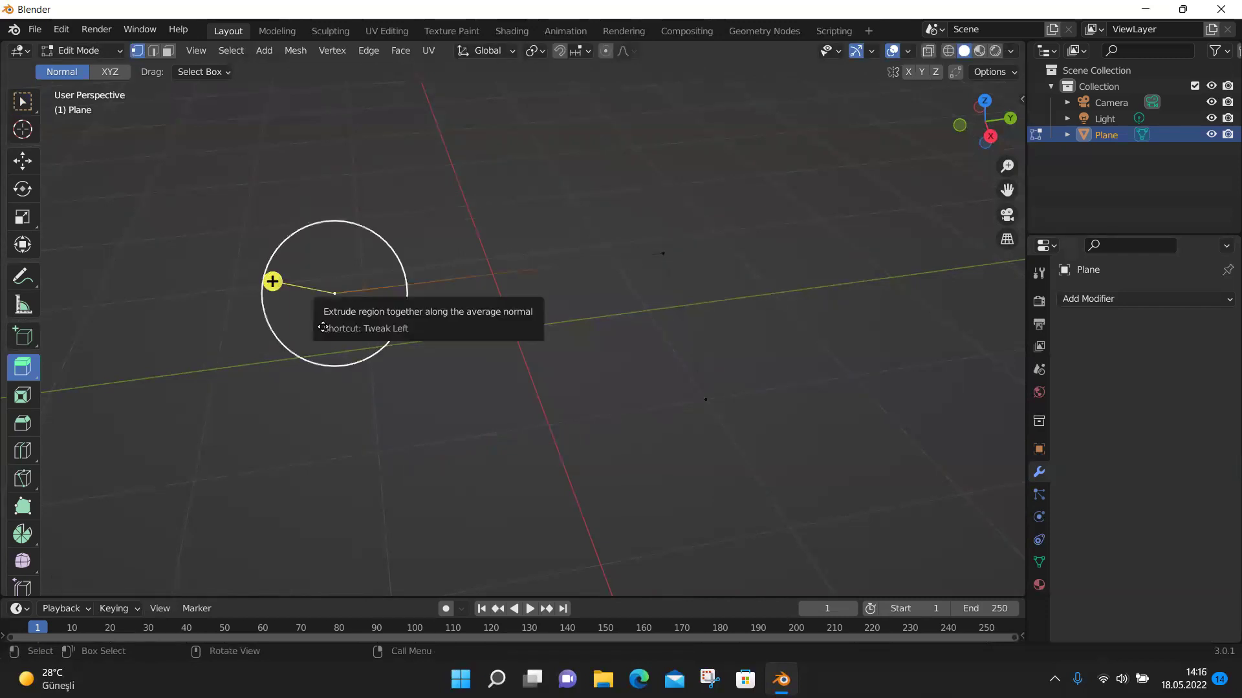
drag(323, 328, 267, 499)
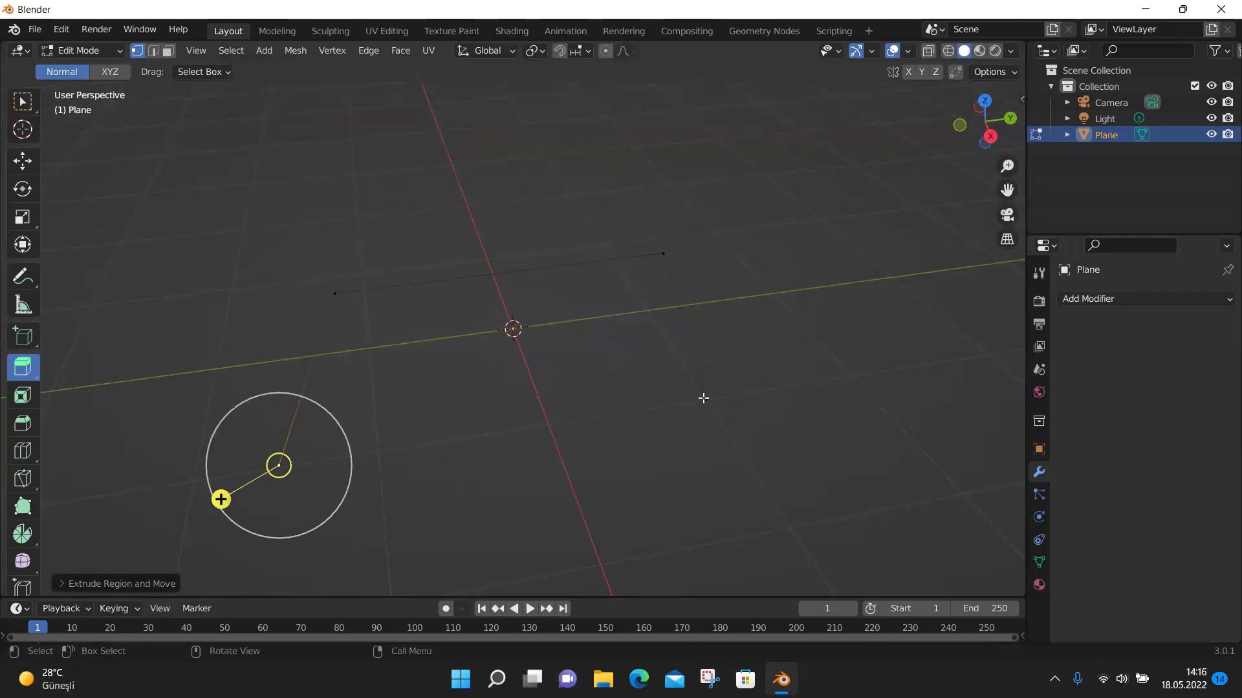
Extrude one edge outward from each open end of the U-shaped chain, in opposite directions roughly parallel to the Y axis.
click(703, 398)
drag(706, 399, 912, 367)
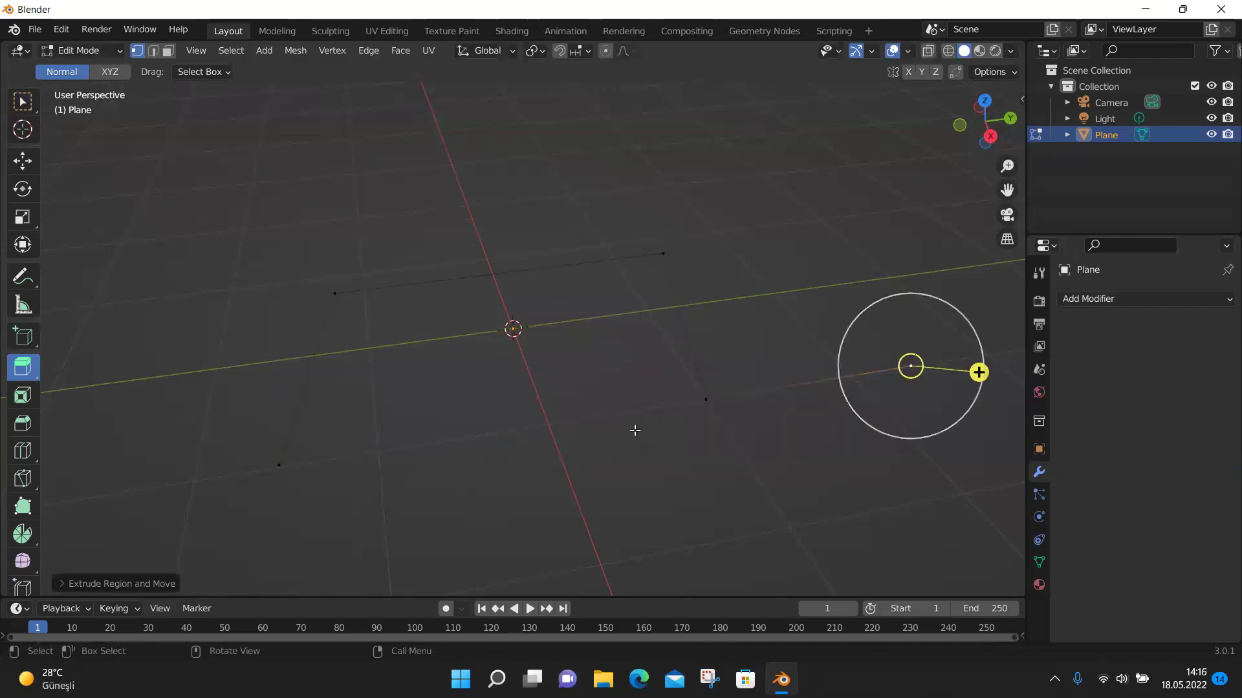
click(279, 464)
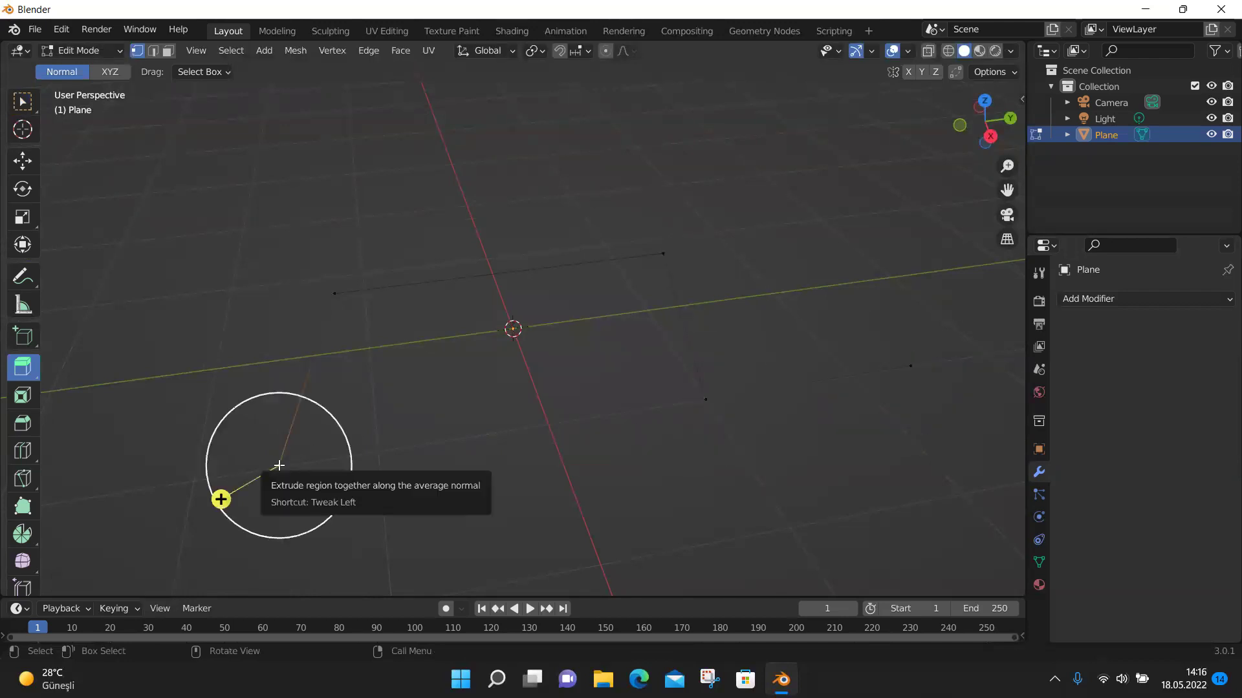
drag(278, 466, 94, 497)
scroll(496, 487, down, 2)
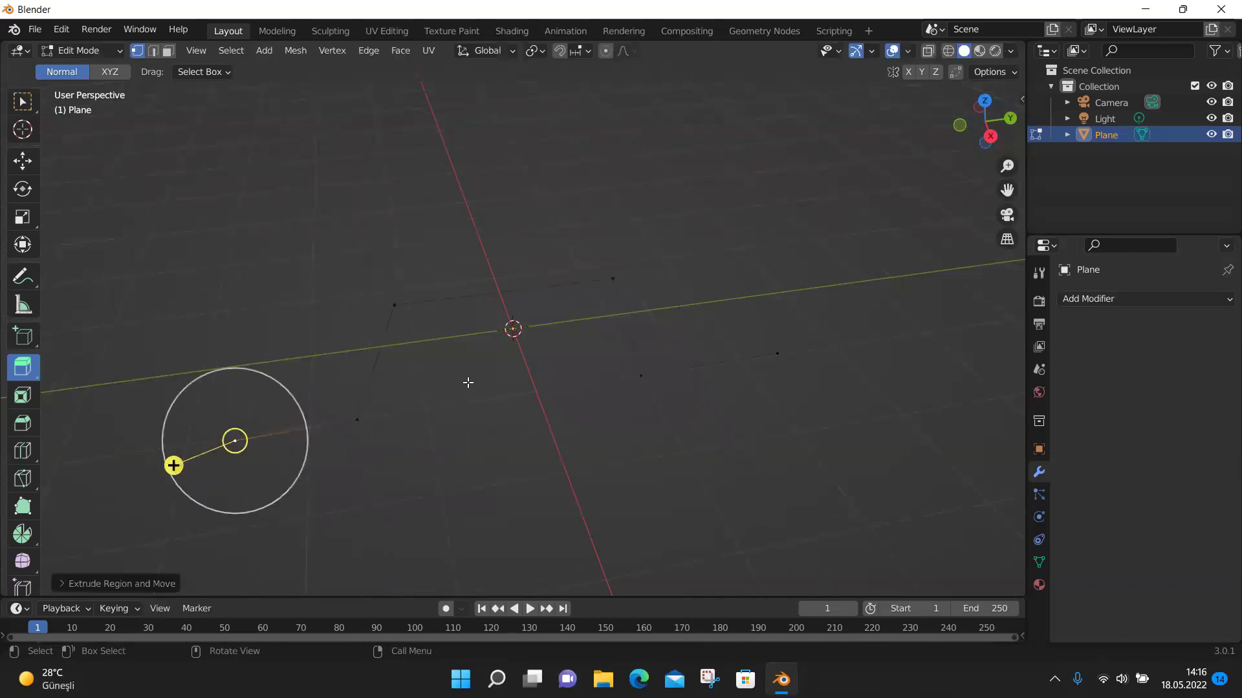
Return the plane's vertex chain to Object Mode and add a Skin modifier to it.
click(101, 57)
click(90, 64)
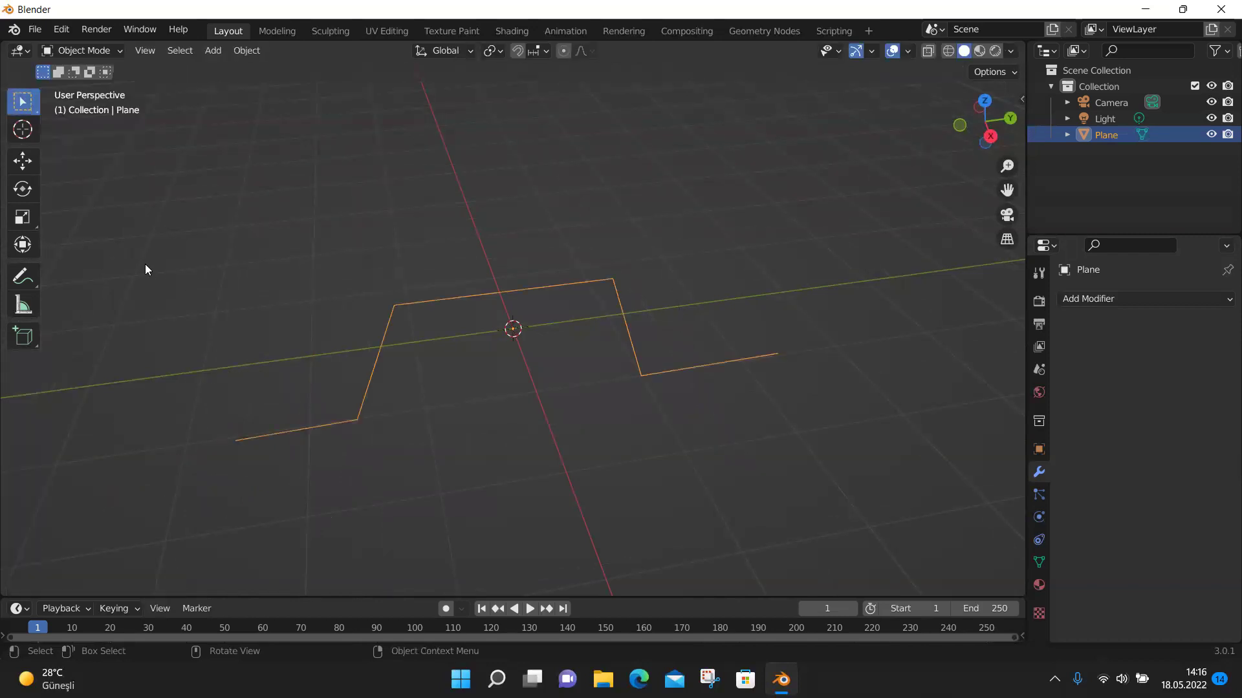
click(150, 236)
drag(151, 239, 900, 485)
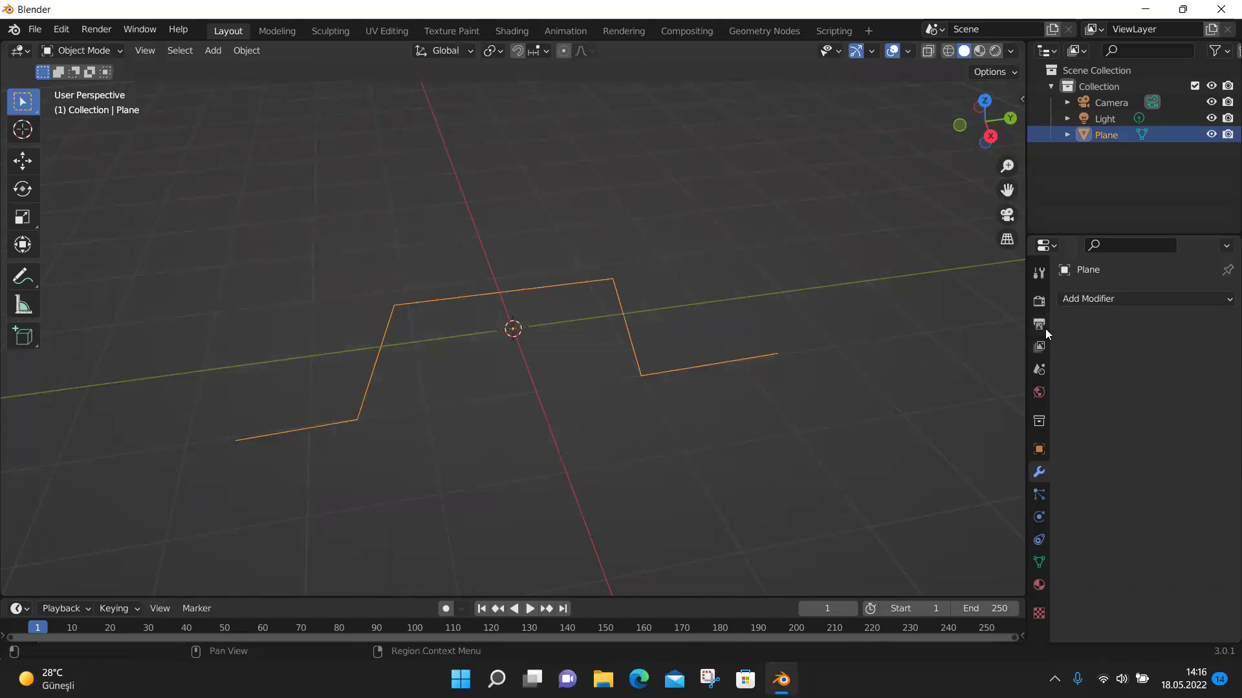
click(1080, 300)
click(914, 548)
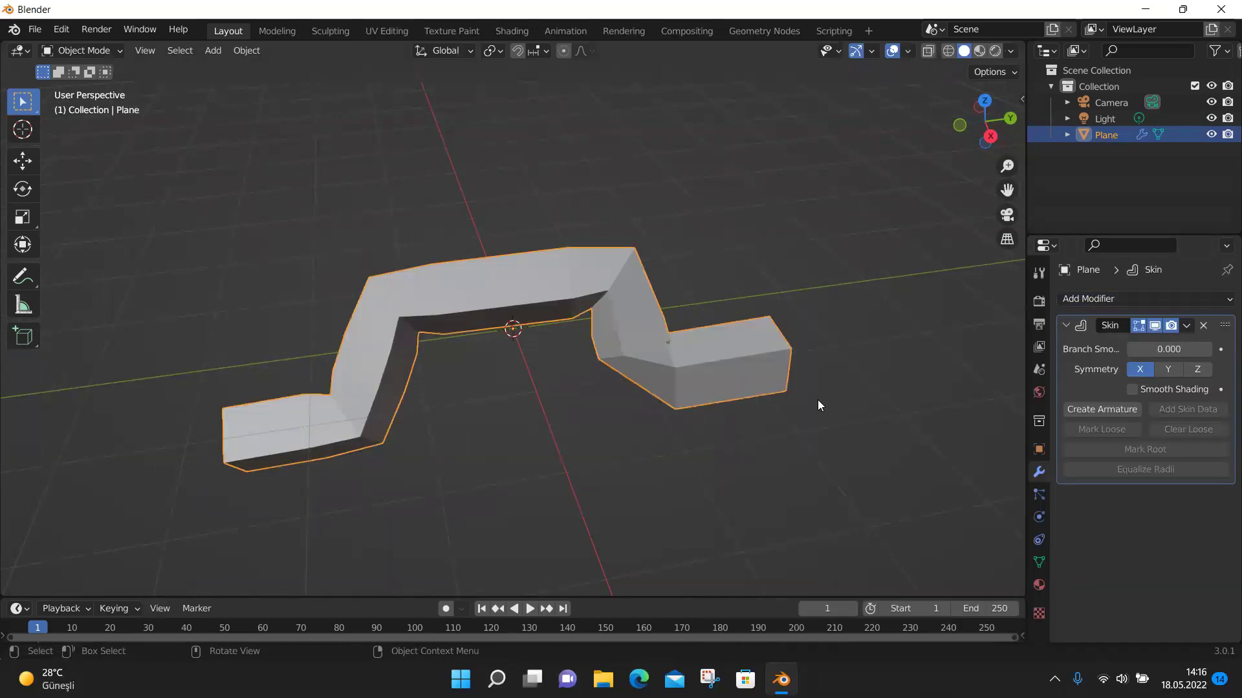
Display the skinned chain in wireframe shading and try selecting its edges in Edit Mode.
click(948, 56)
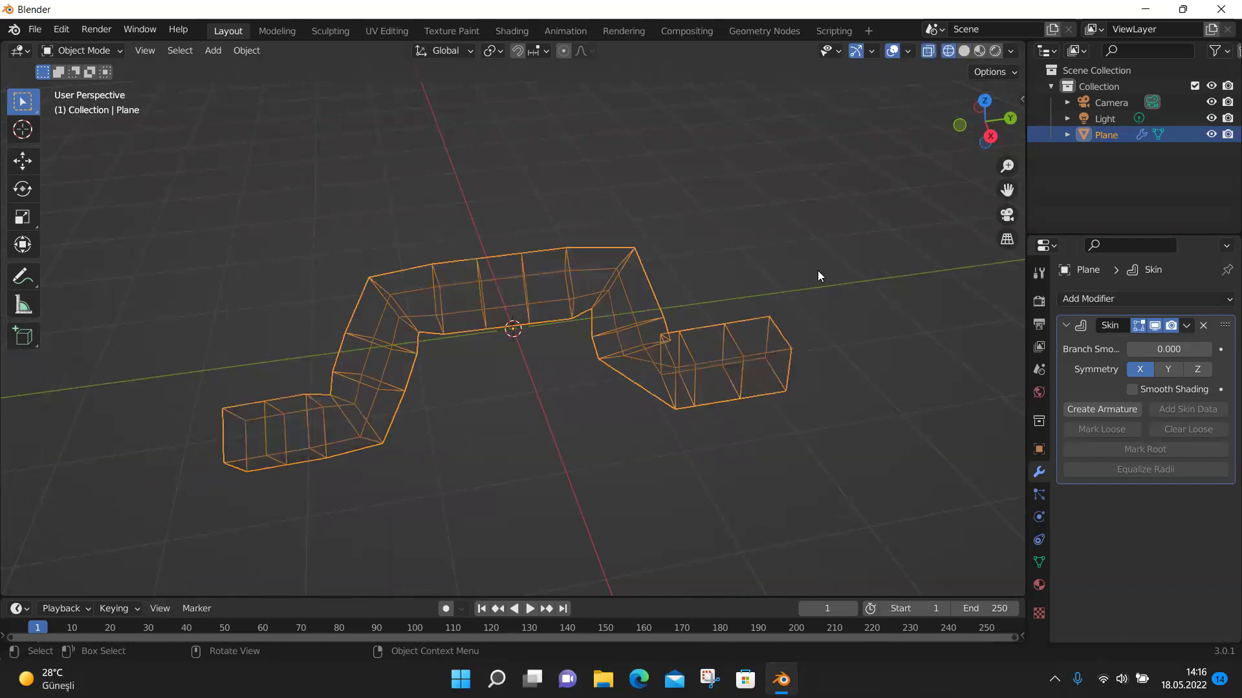
mouse_move(820, 272)
middle_down()
mouse_move(758, 299)
mouse_move(824, 291)
middle_up()
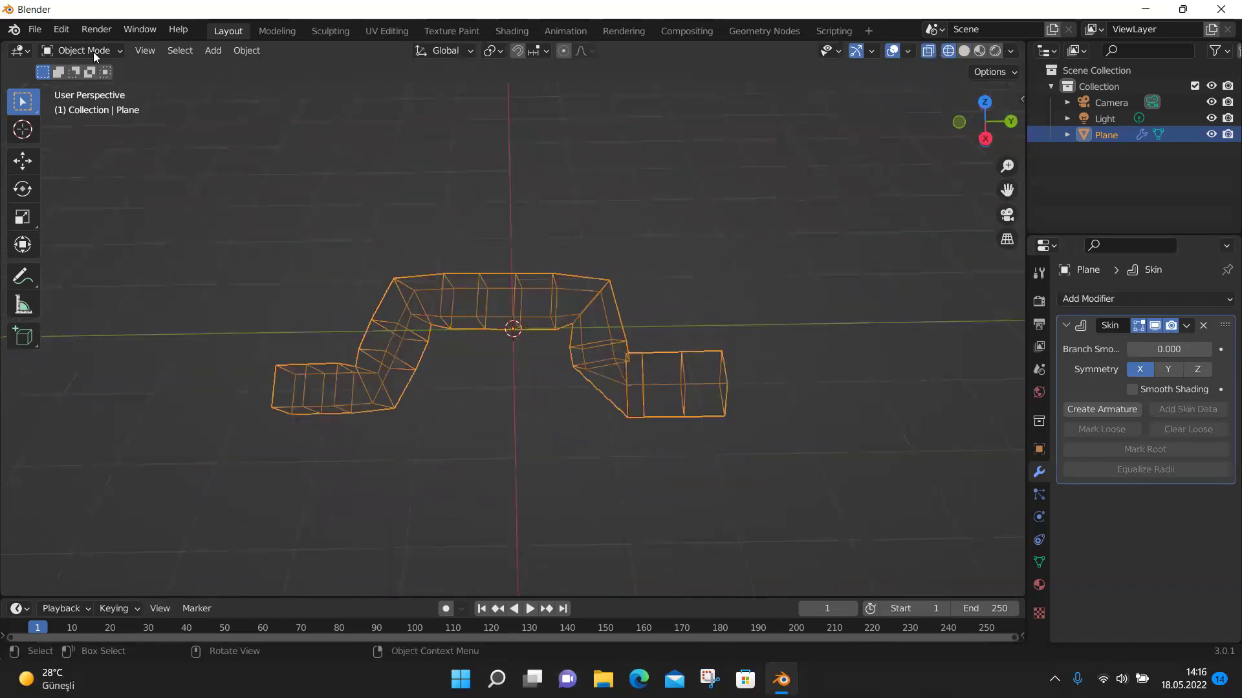
click(93, 52)
click(89, 52)
click(88, 52)
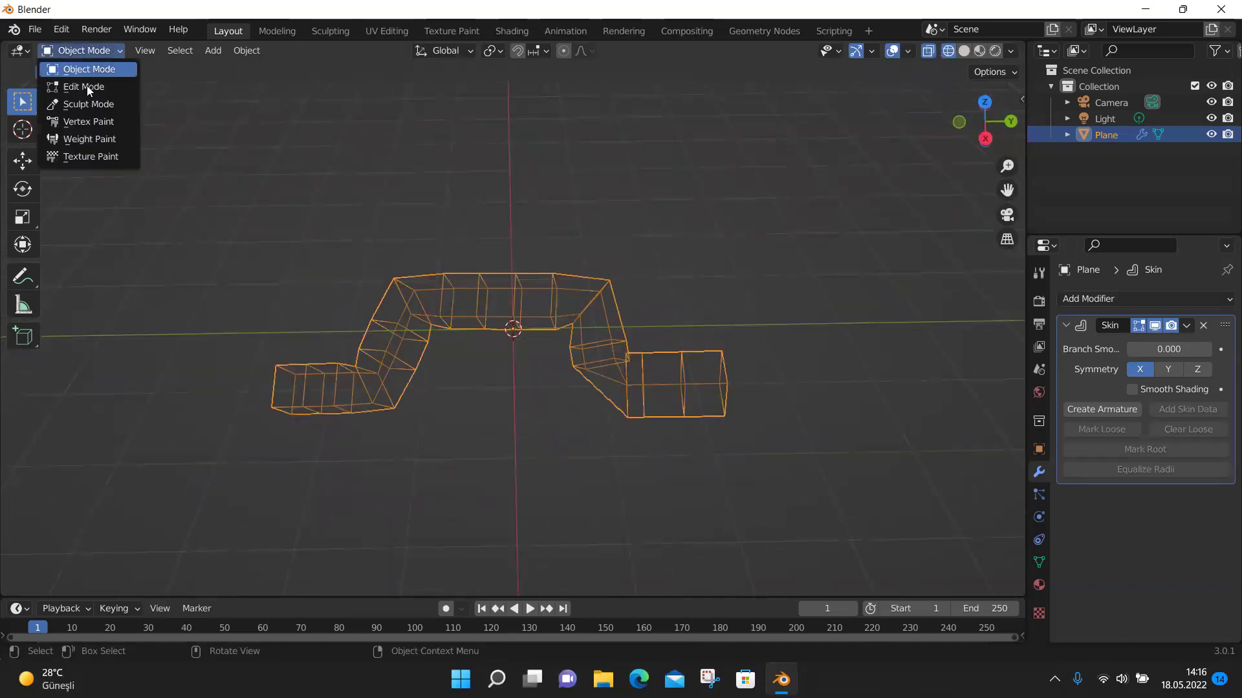
click(86, 86)
click(224, 406)
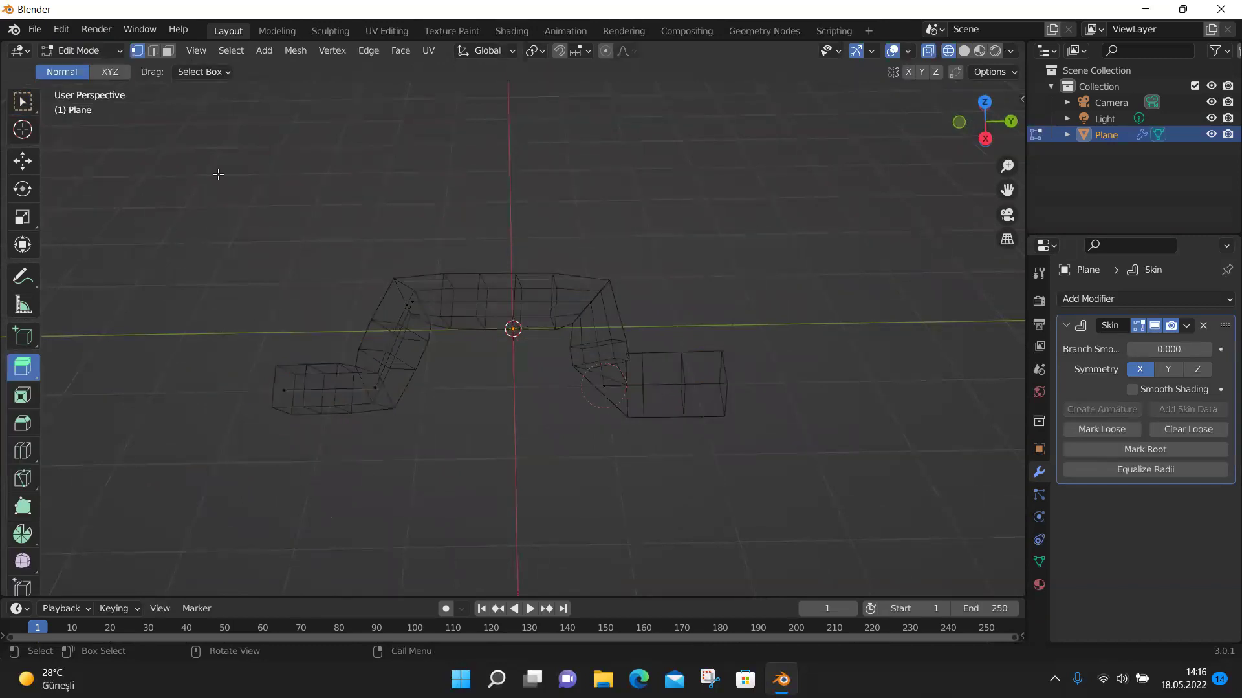
key(ctrl+a)
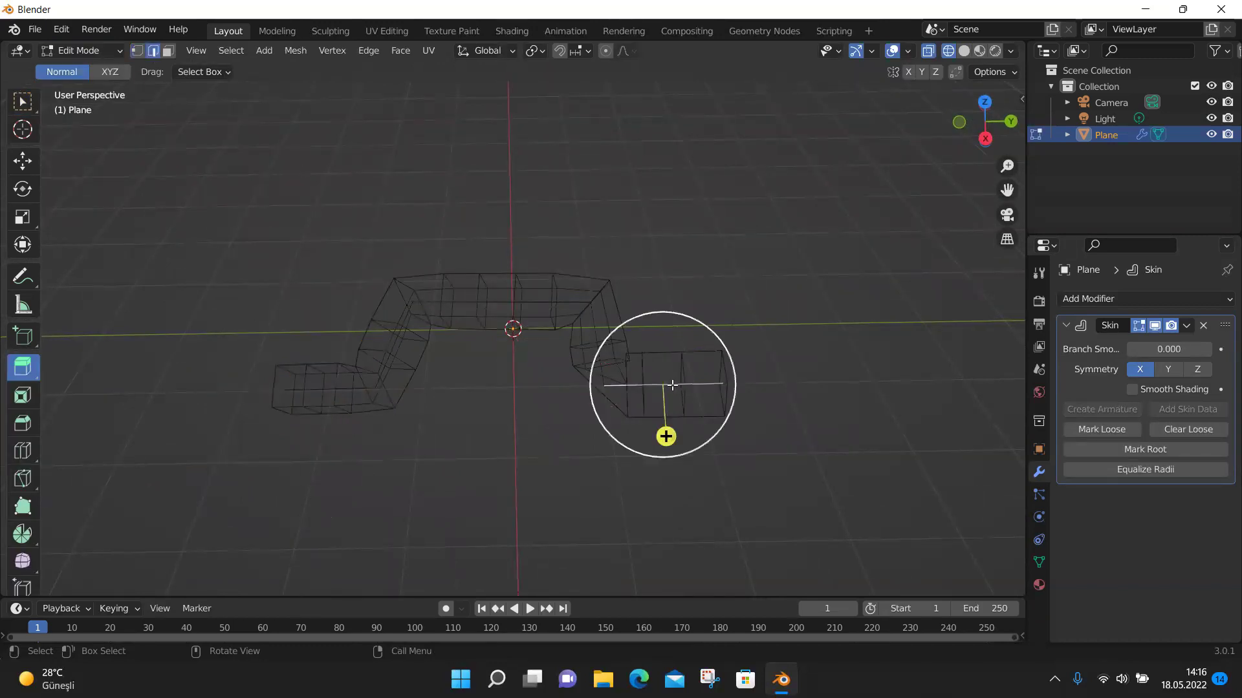
Try to box-select faces of the skinned chain with face selection, ending back in Object Mode.
click(167, 52)
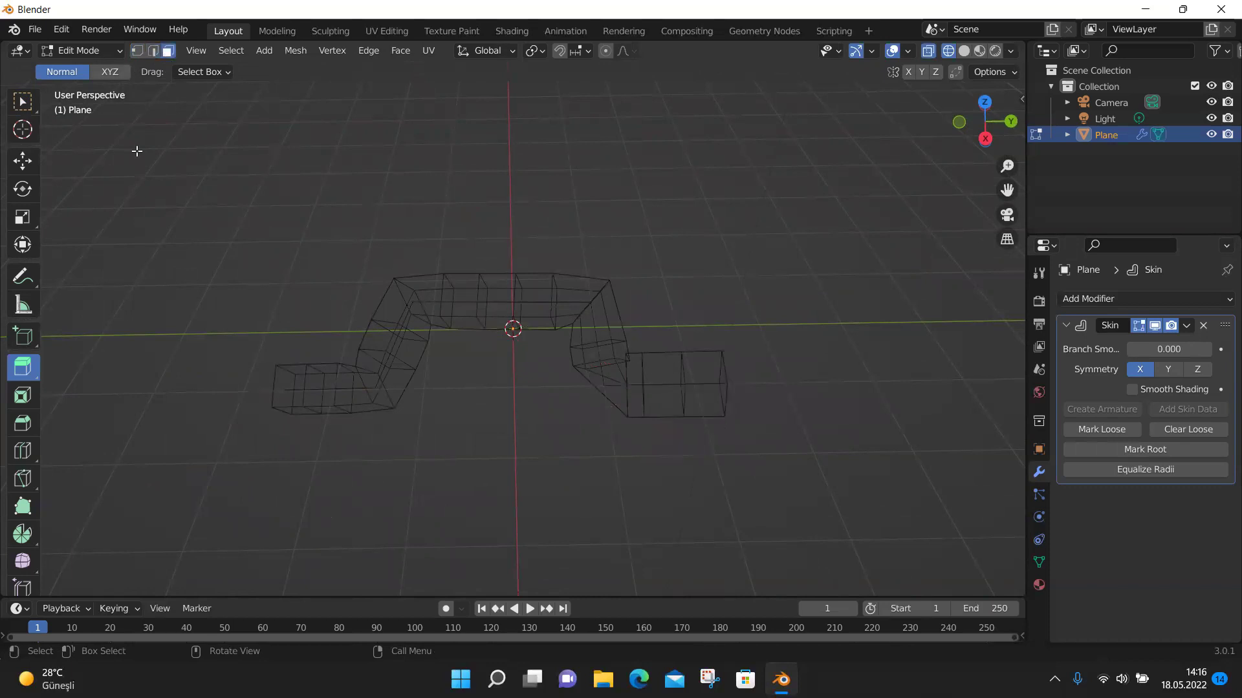
click(22, 101)
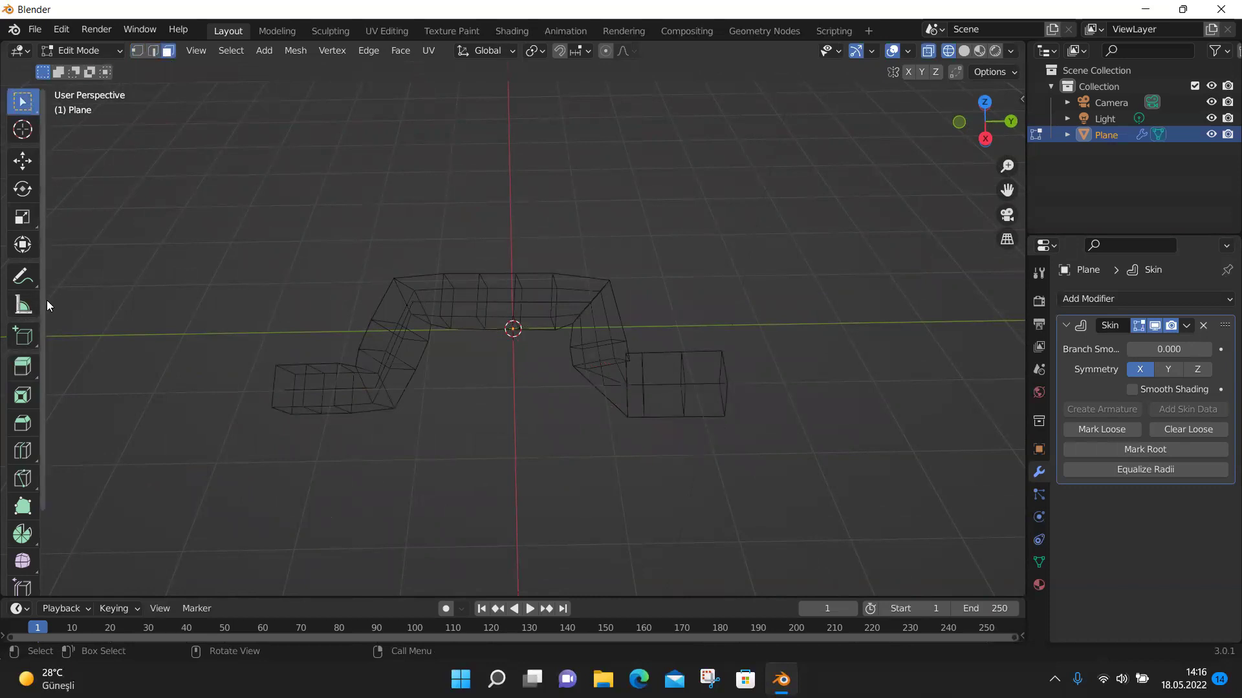
drag(243, 321, 413, 390)
drag(530, 441, 820, 494)
click(92, 57)
click(88, 66)
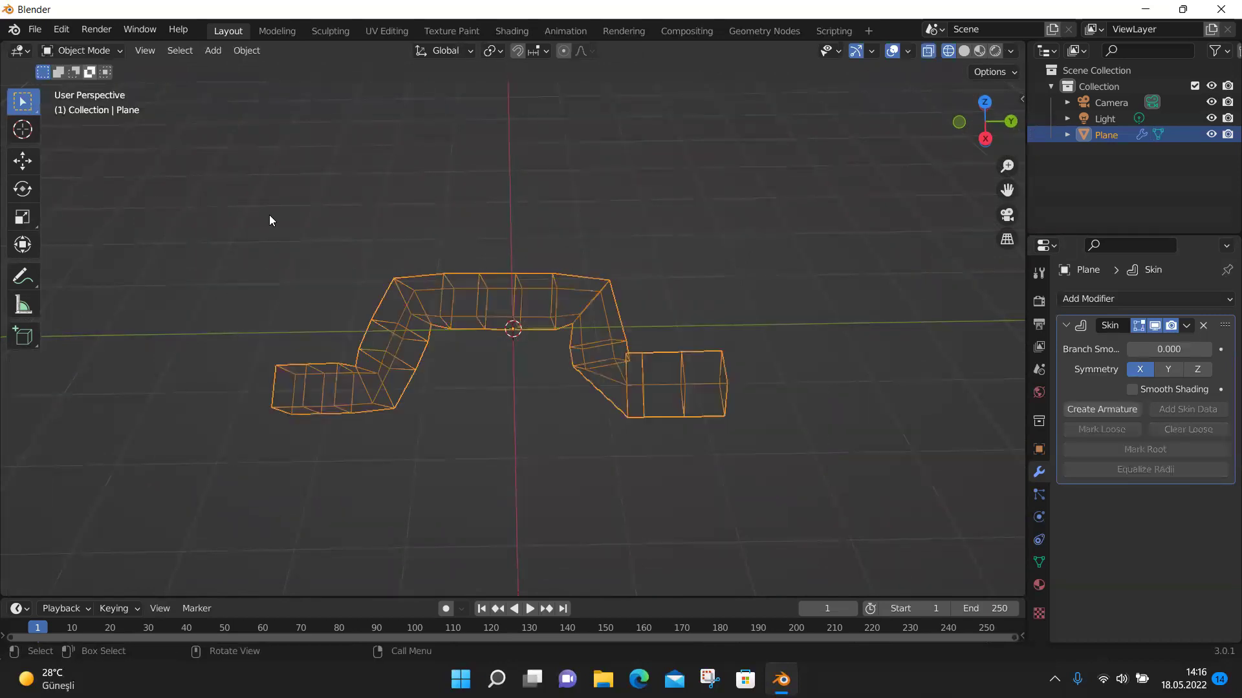
click(484, 260)
click(432, 287)
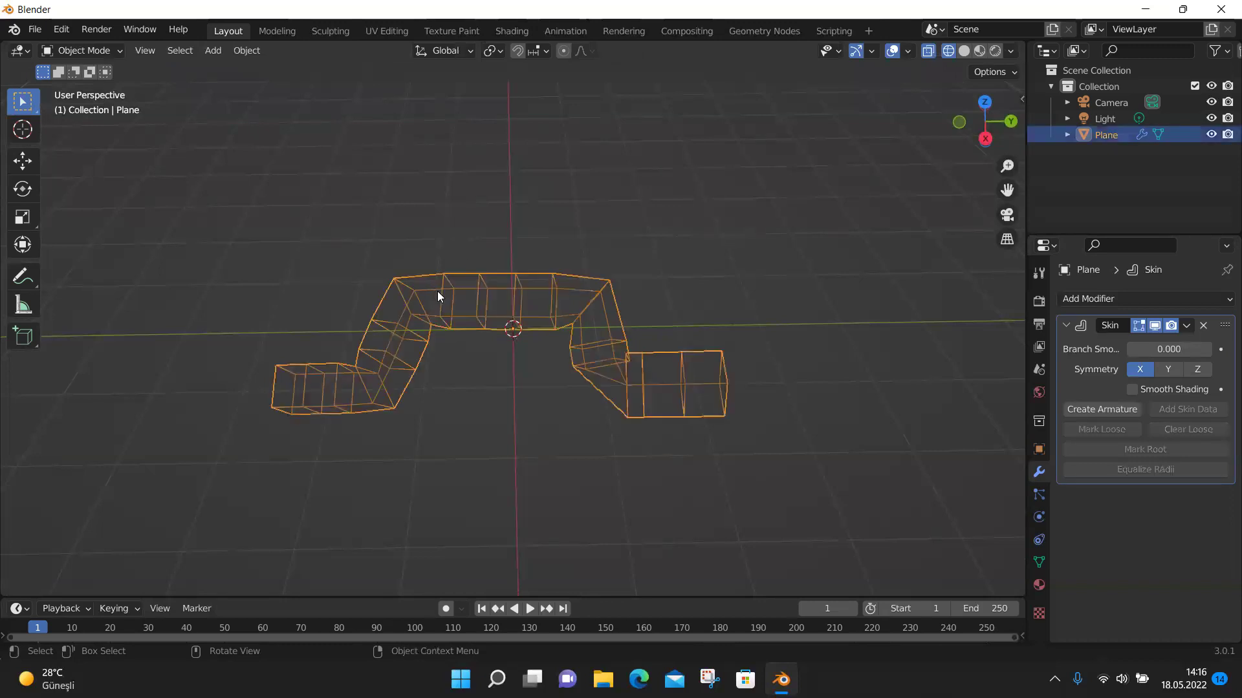
click(29, 338)
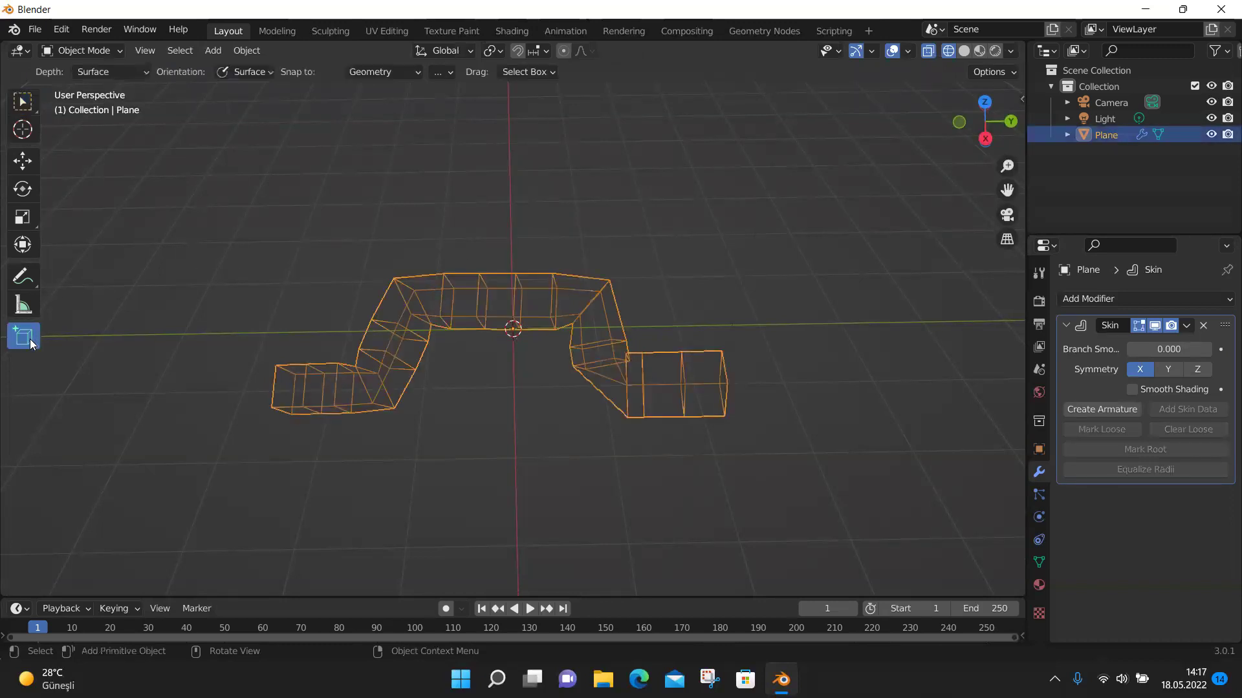
click(24, 104)
Enter Edit Mode with edge selection and display the skinned chain in Material Preview shading.
click(100, 52)
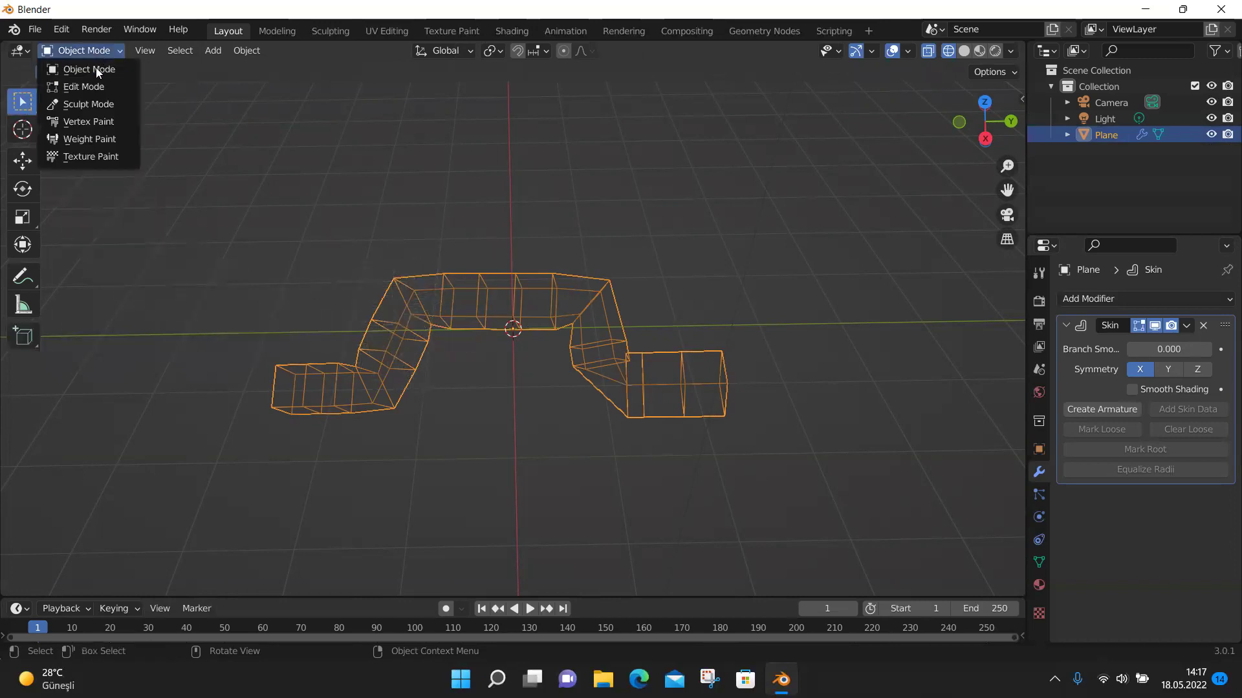
click(89, 83)
click(153, 55)
middle_drag(604, 300, 588, 349)
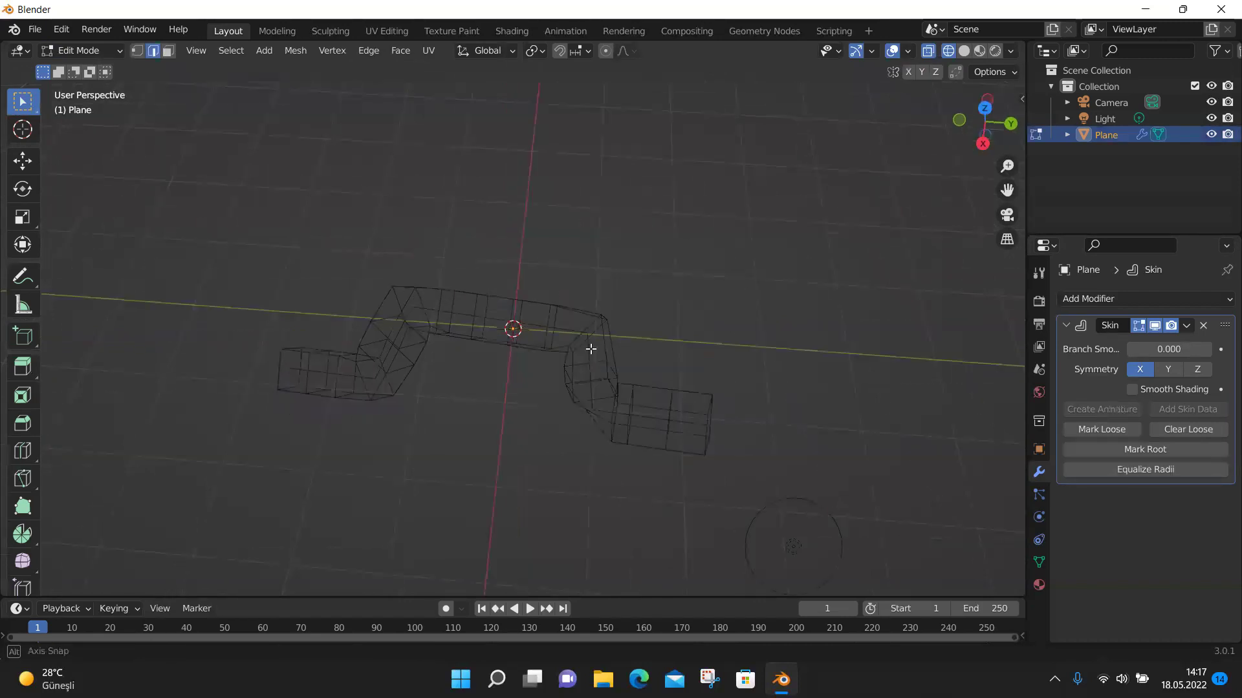
click(980, 52)
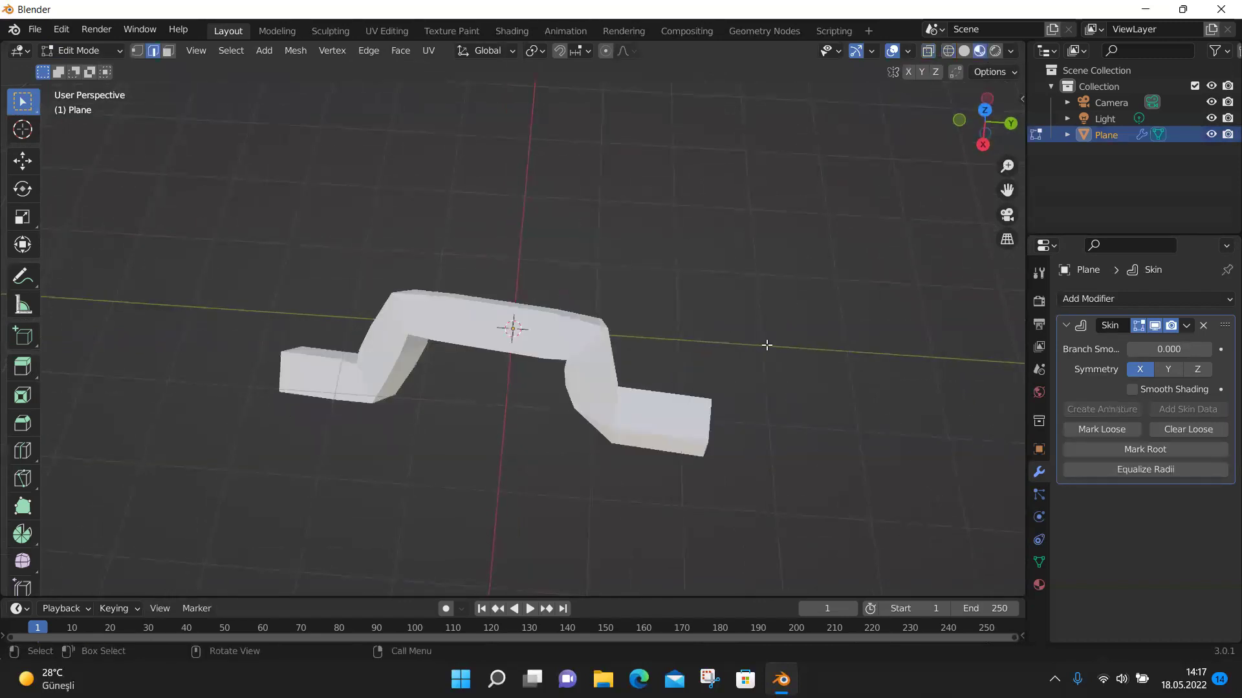
middle_drag(848, 419, 442, 271)
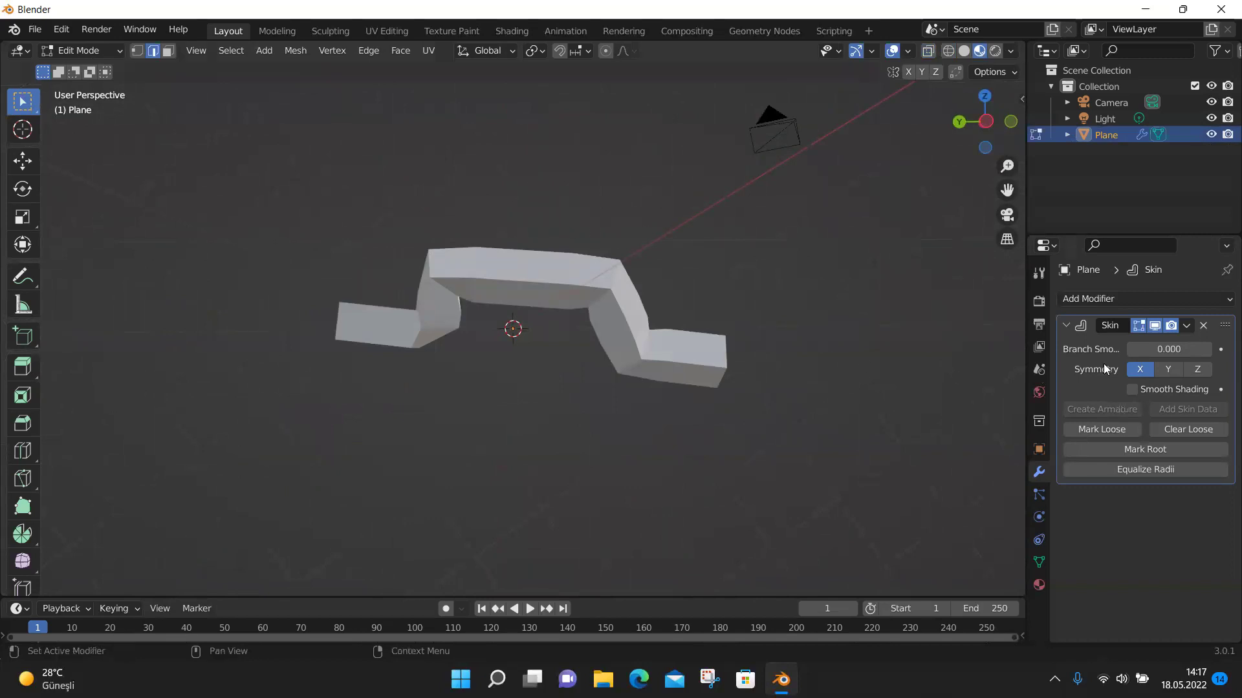
Set the Skin modifier's symmetry axis to Z.
click(1197, 372)
click(1167, 370)
click(1140, 372)
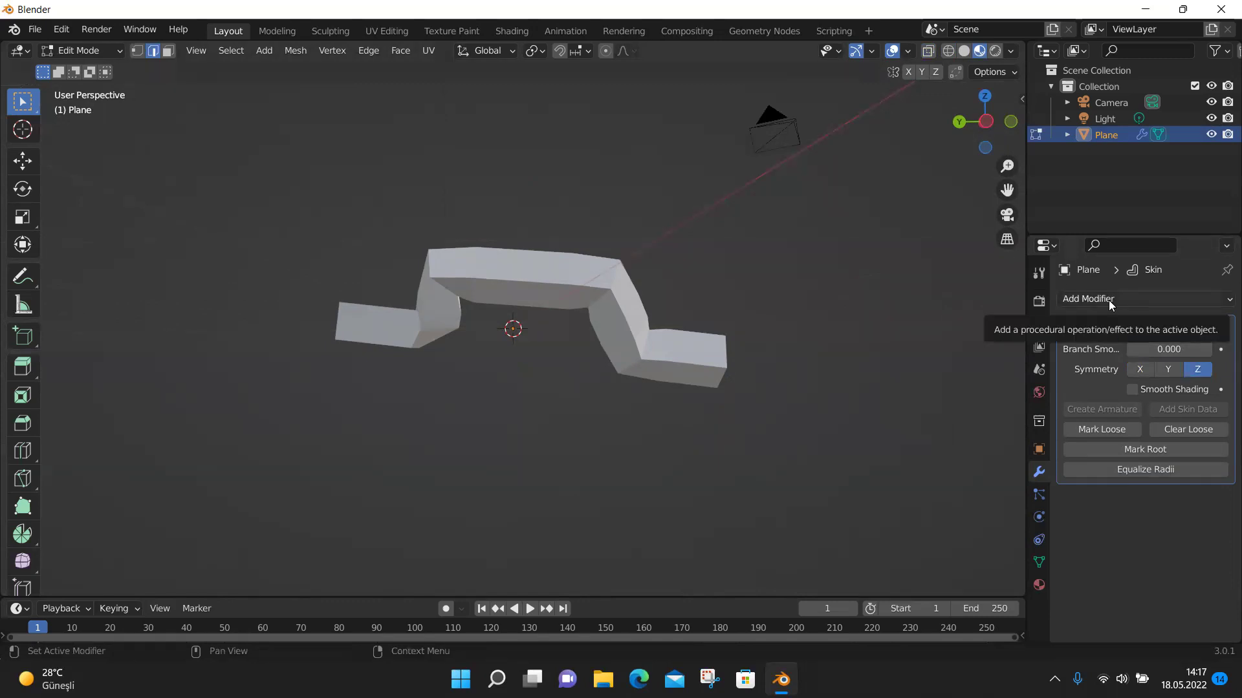
Extrude the chain's middle edge upward with Extrude Region to form a closed rectangular frame.
drag(744, 379, 597, 284)
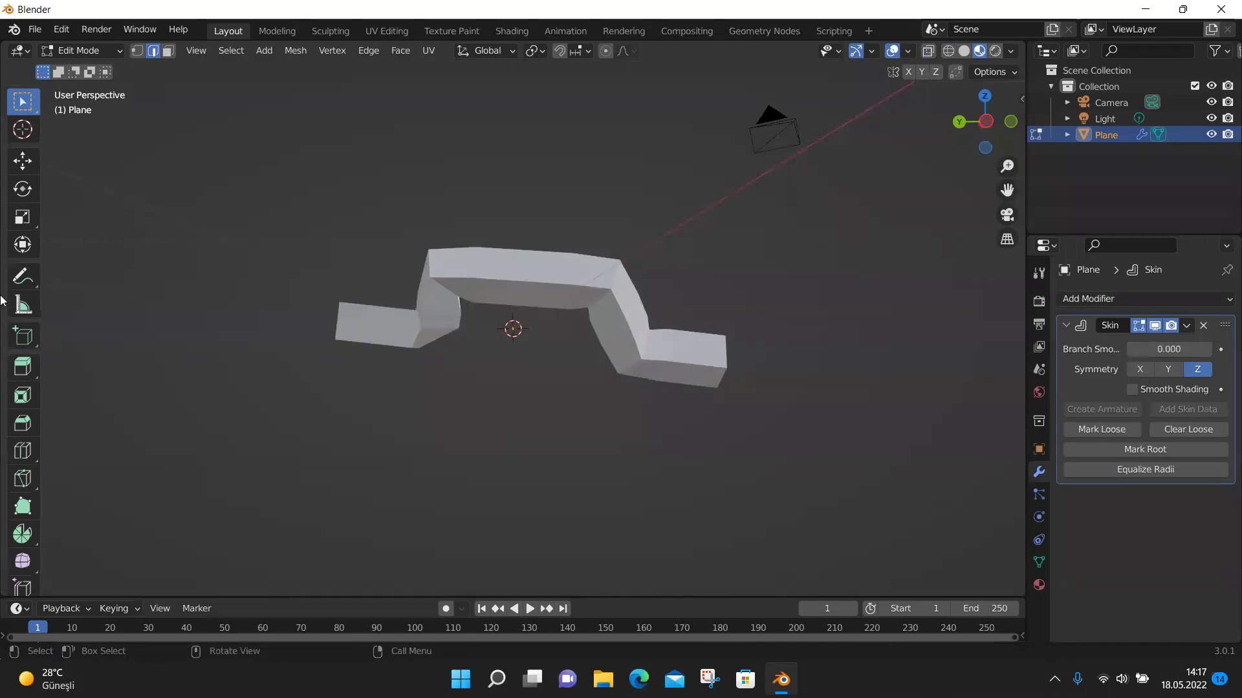
click(23, 368)
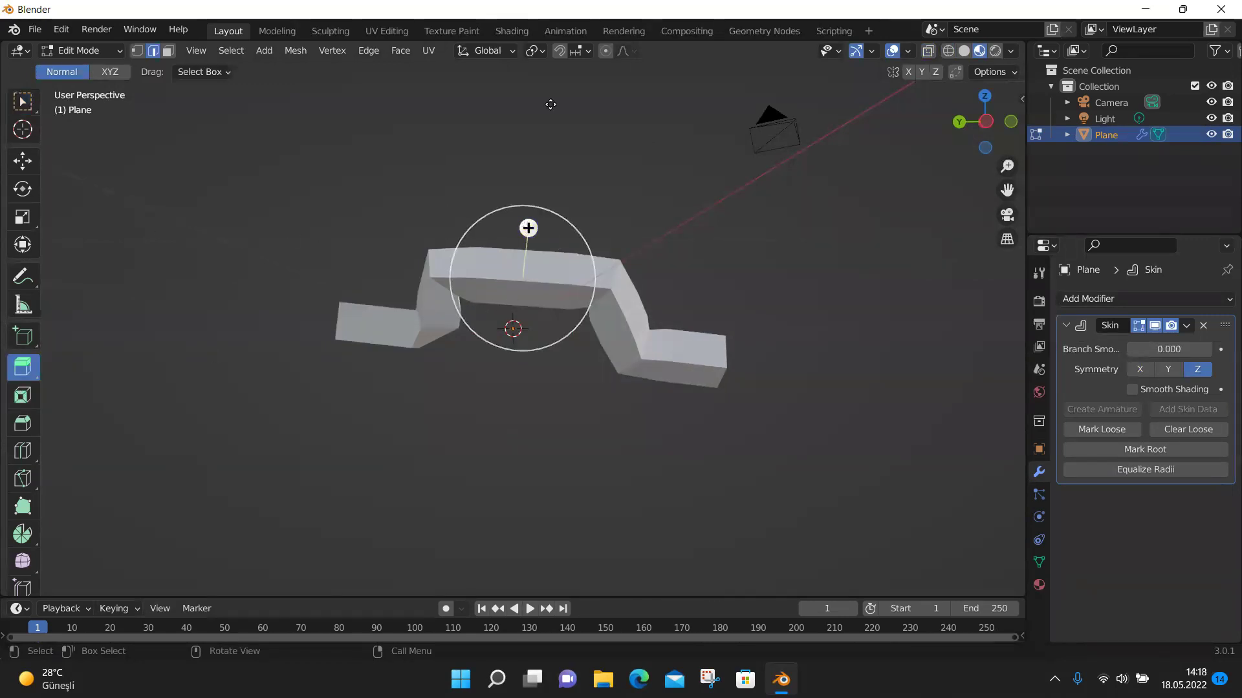
drag(550, 104, 548, 63)
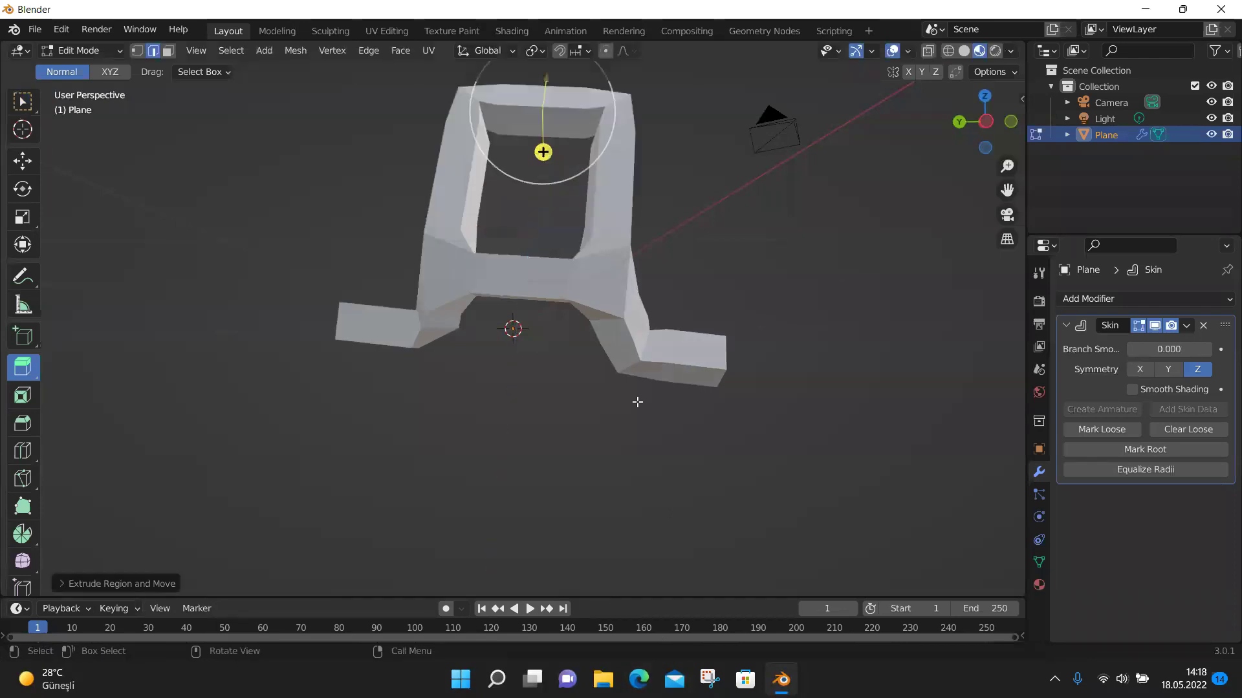
Extrude the rectangular frame's face along its normal into an elongated box-shaped frame, using face selection.
scroll(638, 403, down, 3)
middle_drag(643, 557, 633, 184)
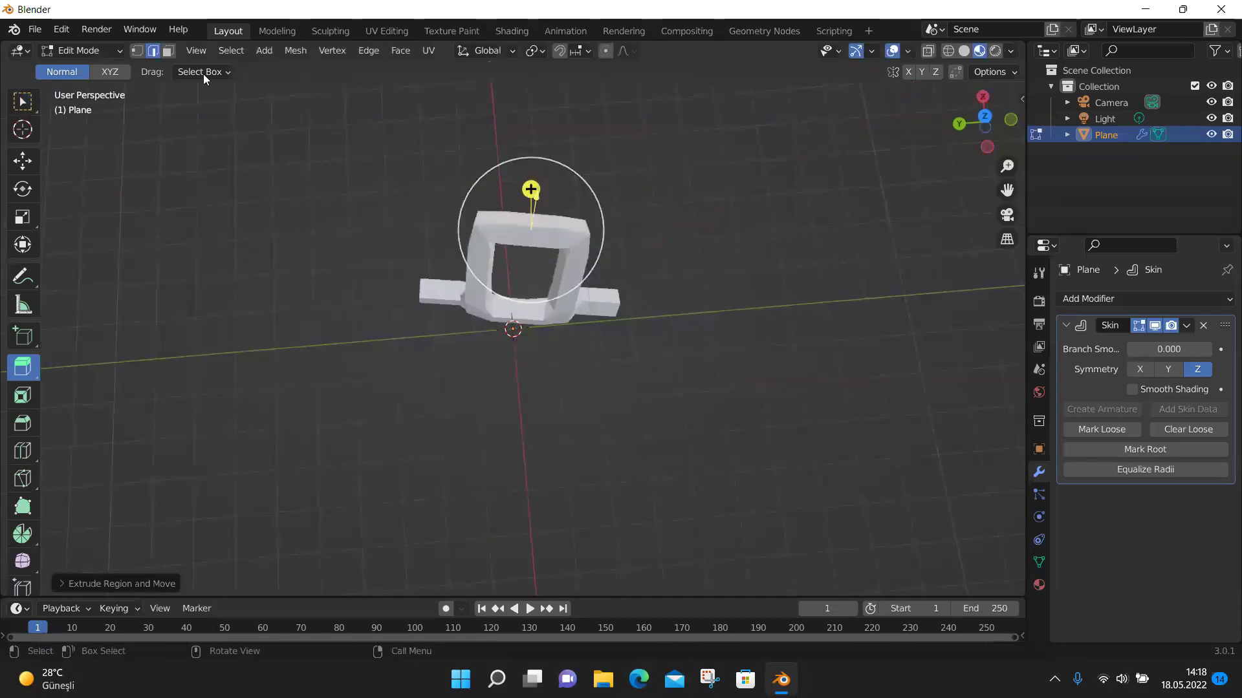
click(169, 51)
click(408, 147)
drag(514, 224, 518, 414)
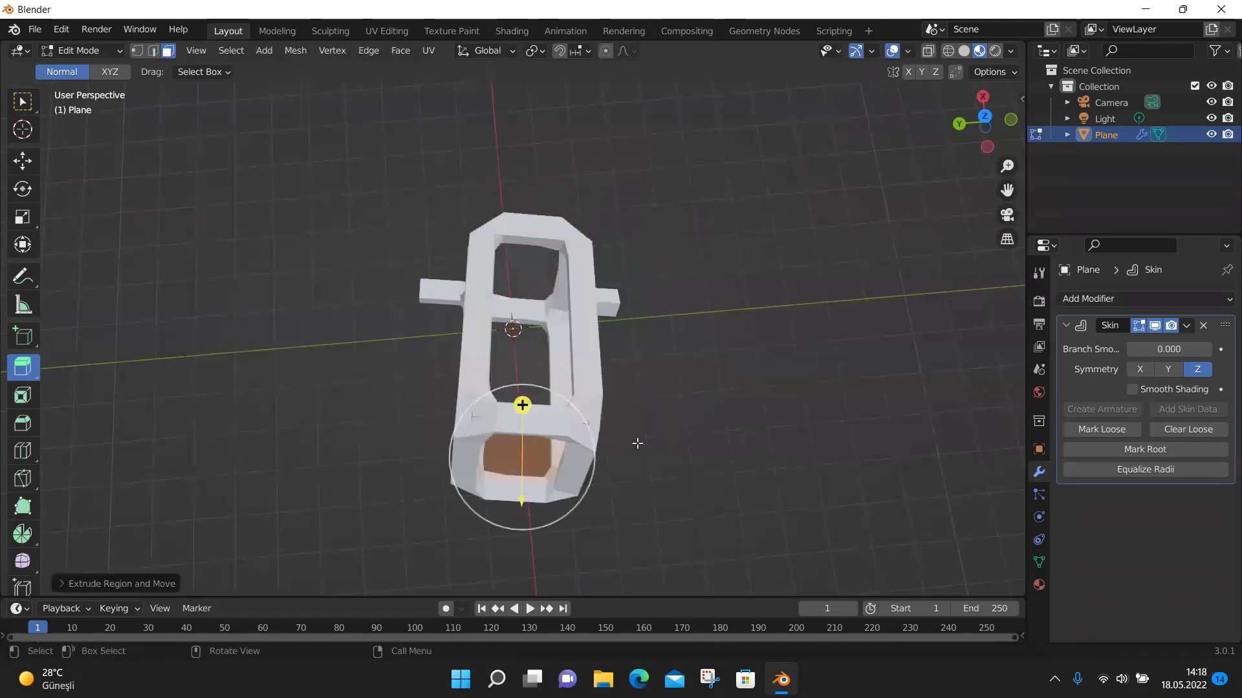
Switch to wireframe shading and extrude the box frame's end face outward to add another section.
middle_drag(472, 379, 703, 273)
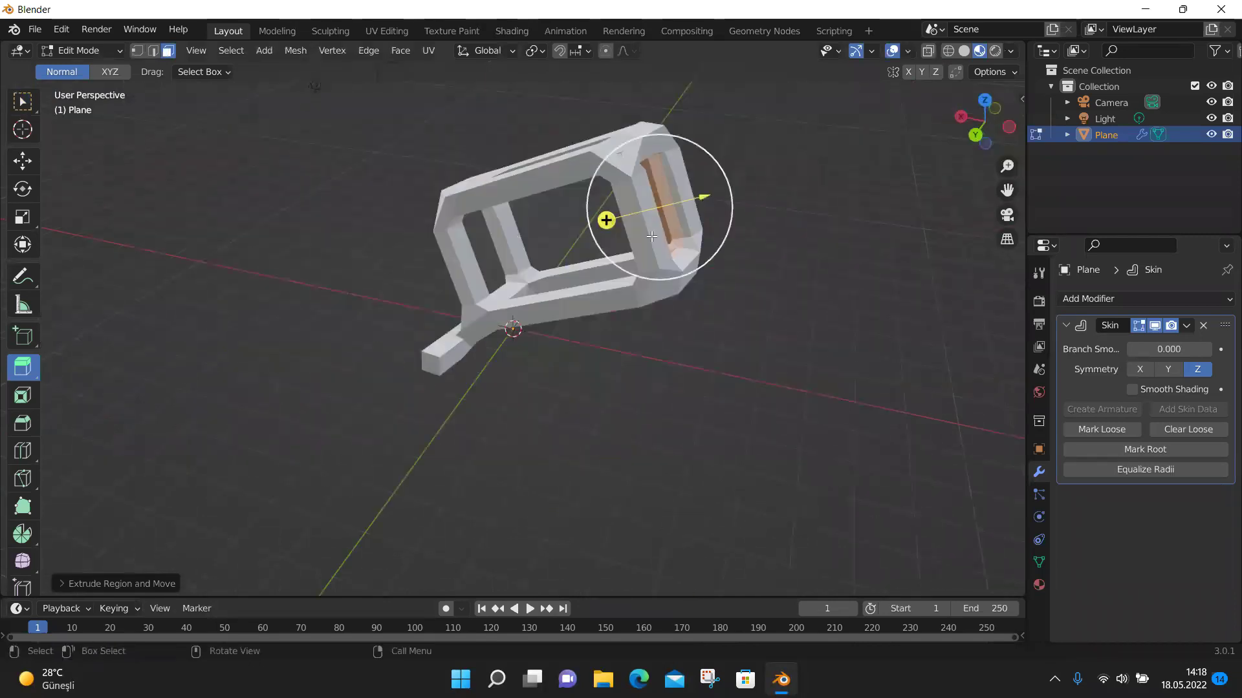
click(948, 50)
click(619, 197)
click(638, 196)
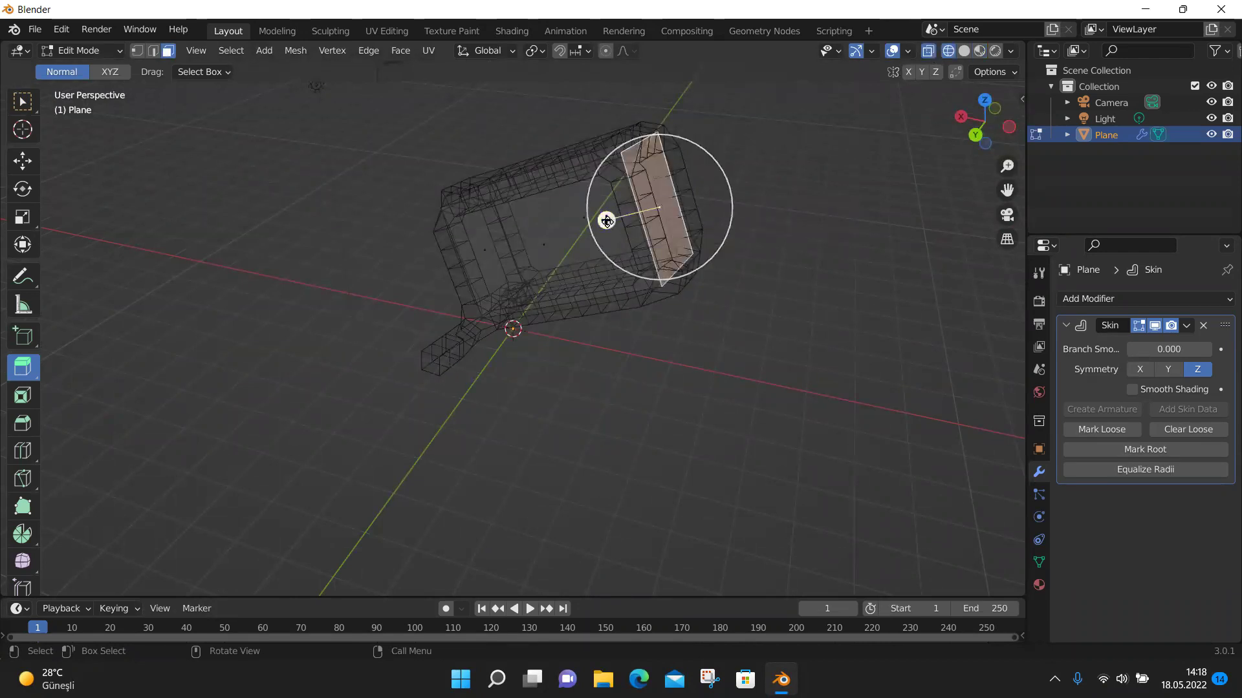
drag(606, 221, 729, 192)
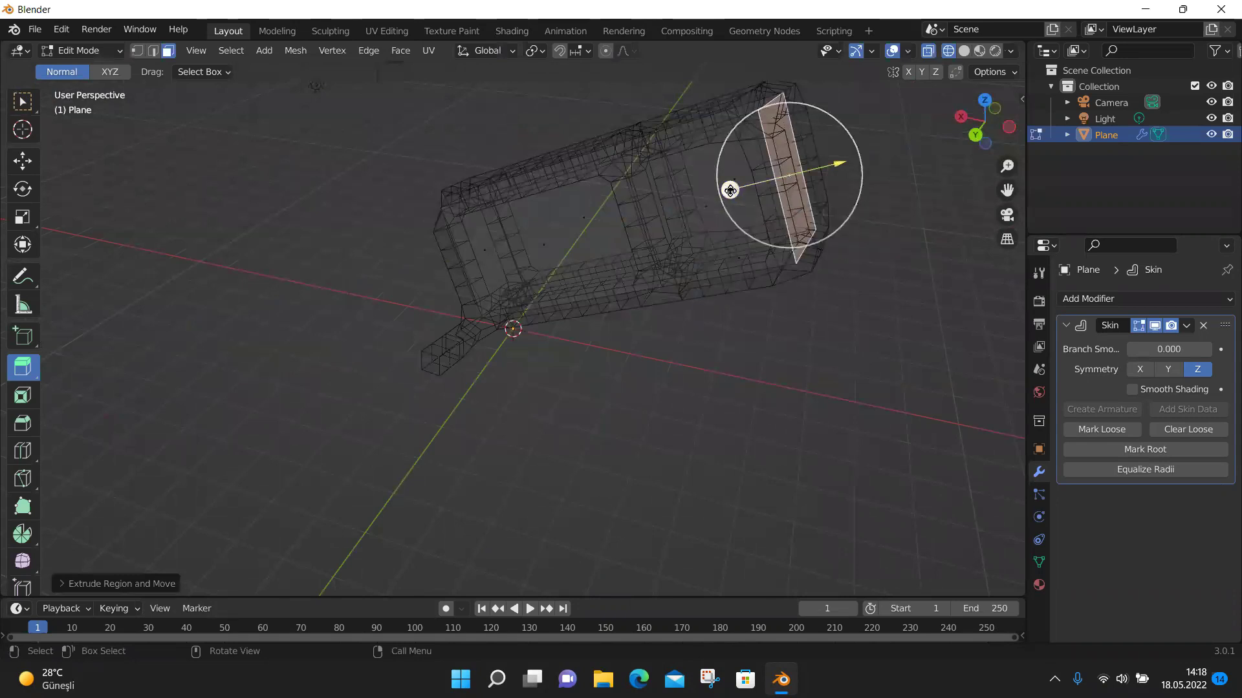
Extrude the newest section's side face sideways, and extrude the resulting block's wide face outward into a long section.
click(717, 194)
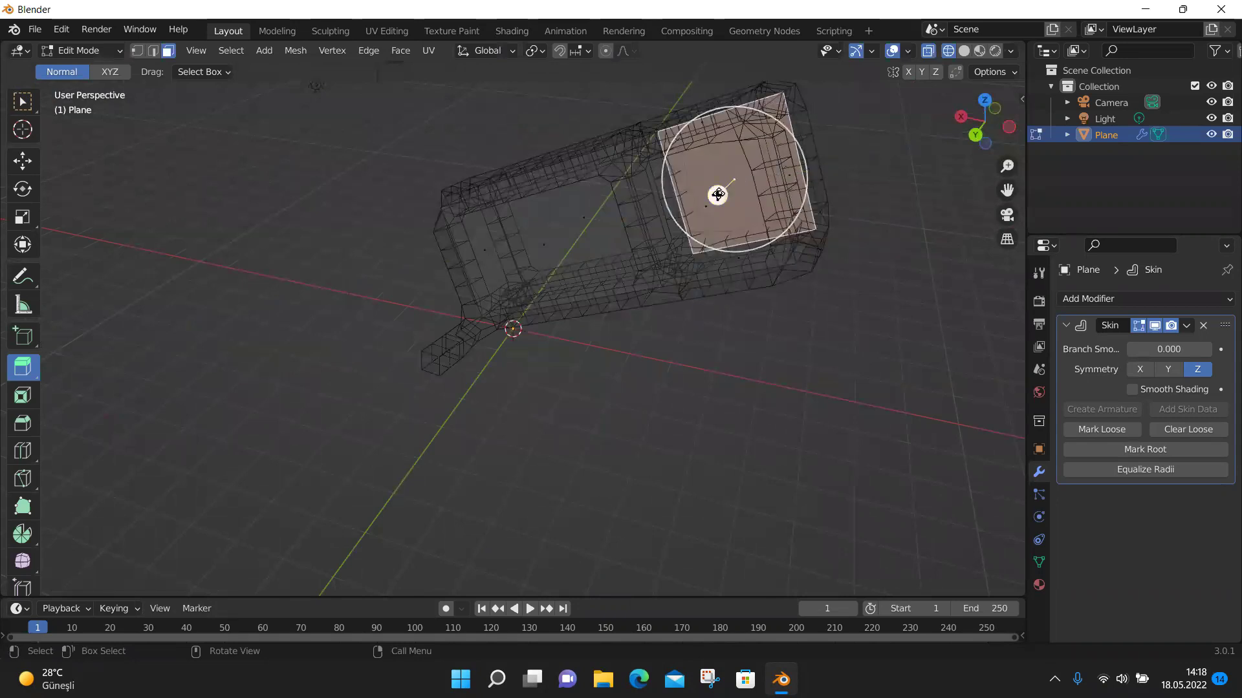
drag(717, 194, 673, 386)
scroll(790, 344, down, 4)
click(606, 291)
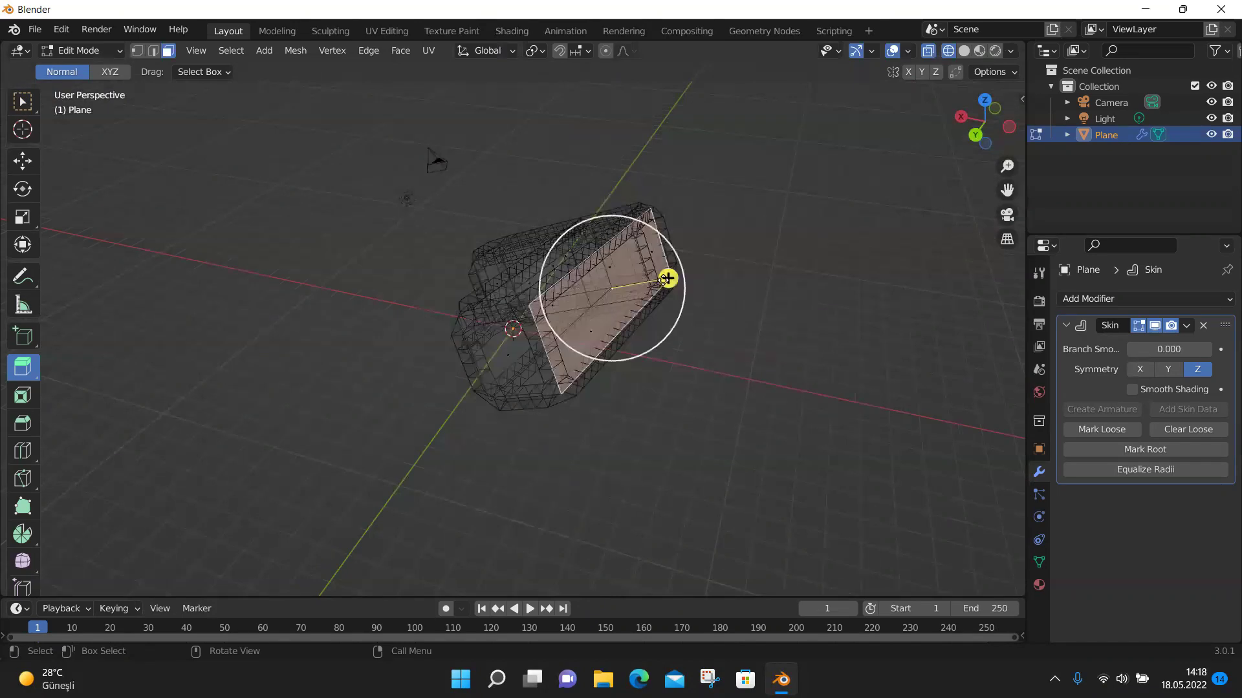
drag(668, 279, 905, 235)
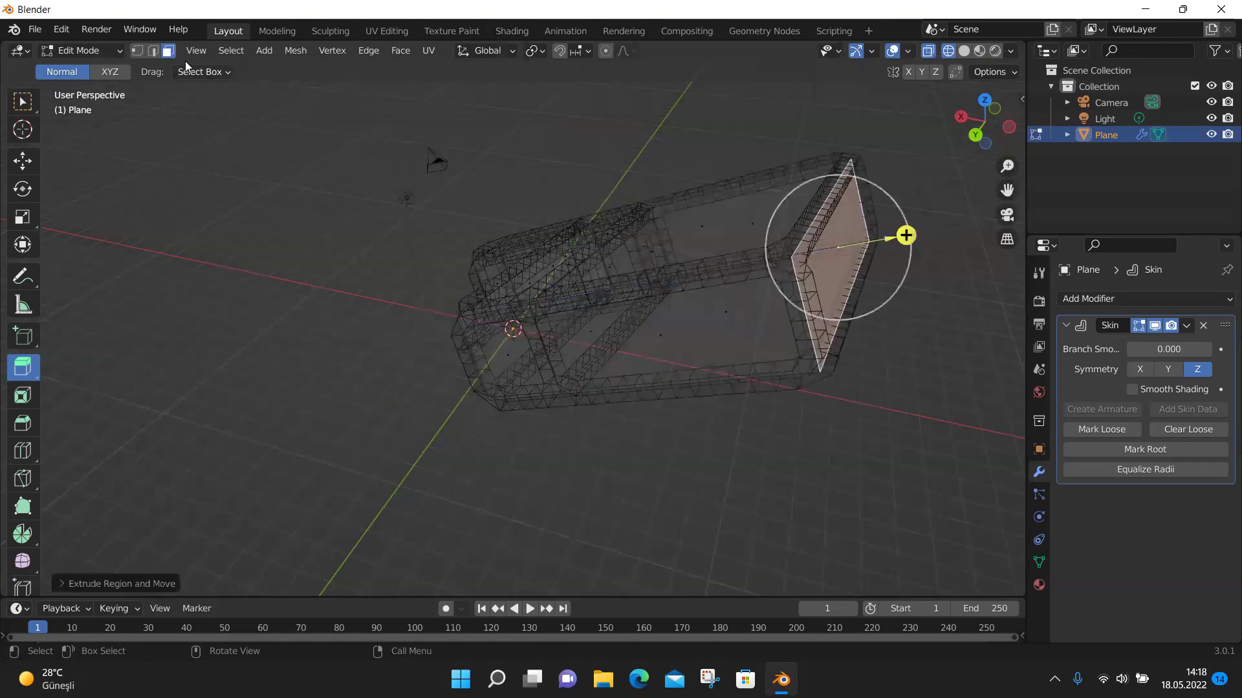
Switch to solid shading and extrude a side face near the origin into a long box frame.
scroll(554, 288, down, 3)
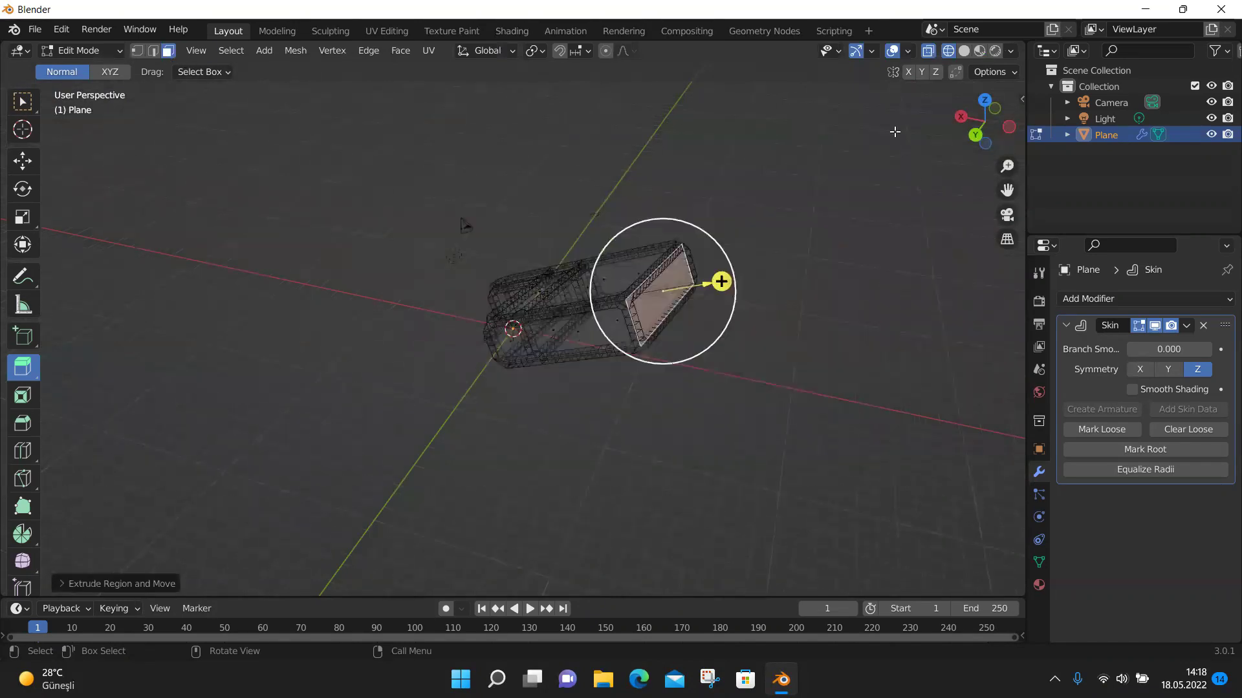
click(963, 50)
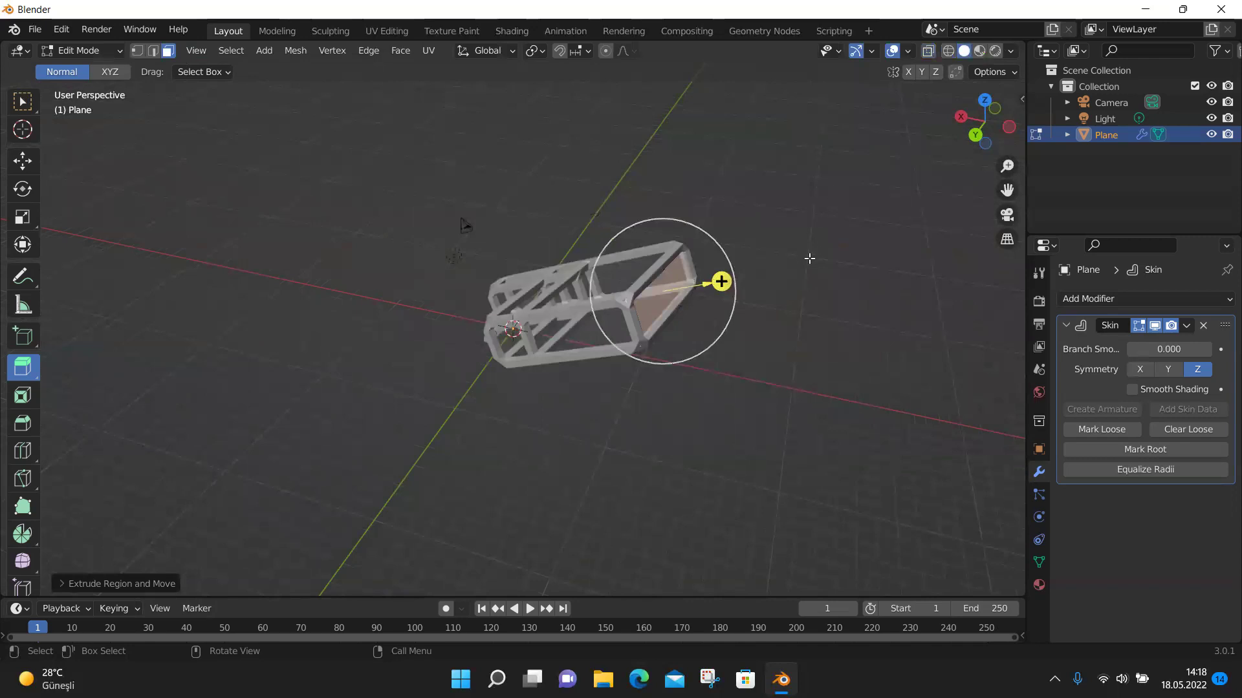
middle_drag(809, 259, 538, 175)
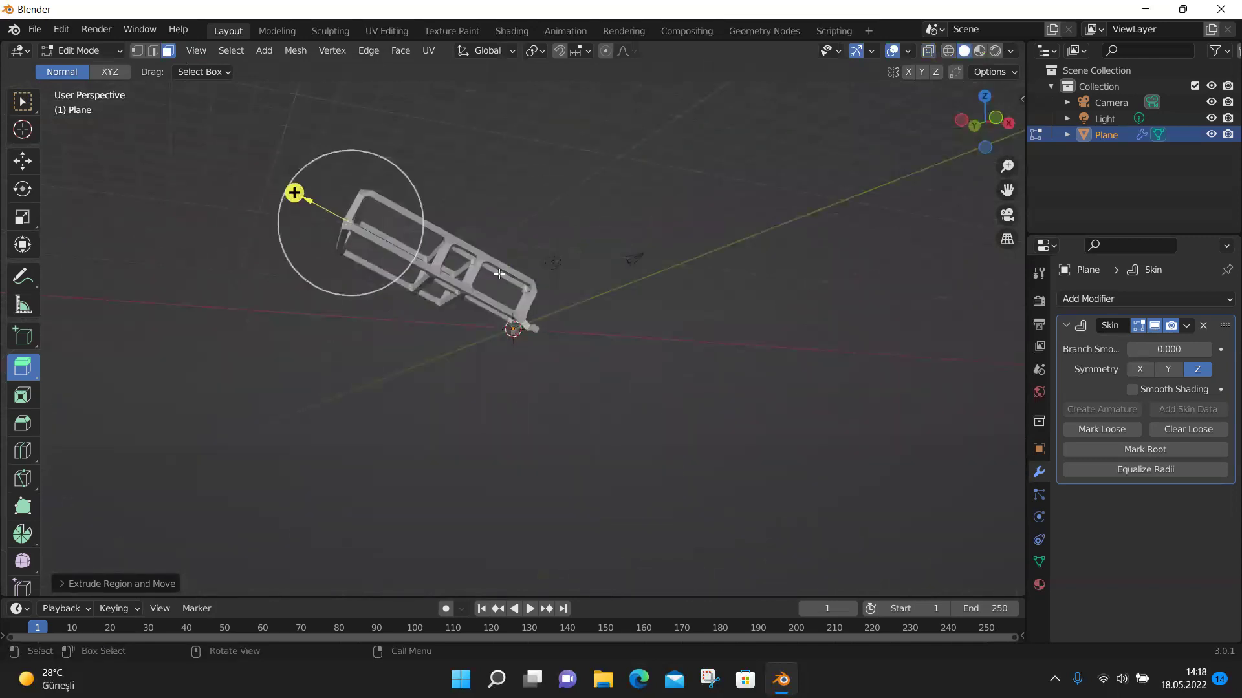
click(498, 275)
drag(486, 297, 656, 208)
middle_drag(649, 309, 574, 382)
Extrude the long side face of the new box frame outward to enlarge the structure.
click(481, 405)
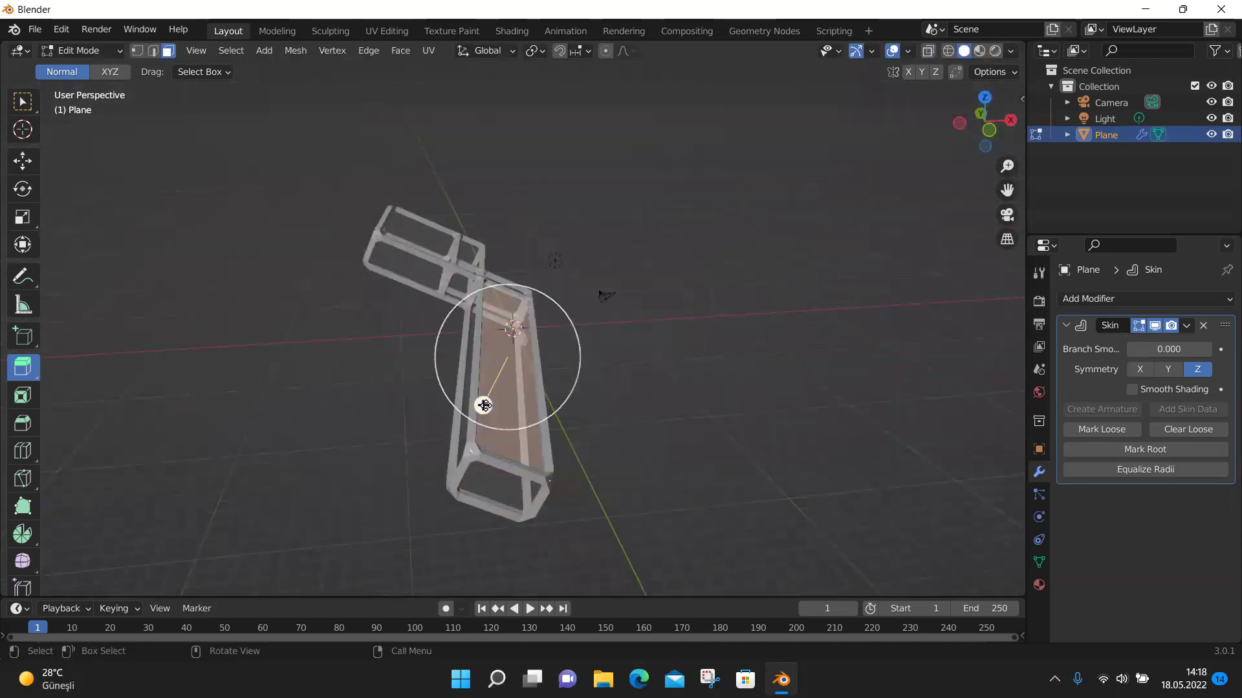
drag(487, 399, 693, 258)
click(701, 266)
middle_drag(702, 266, 586, 268)
Extrude the large side face into a wide box frame, and extrude one of its end faces outward parallel to the Y axis.
click(462, 259)
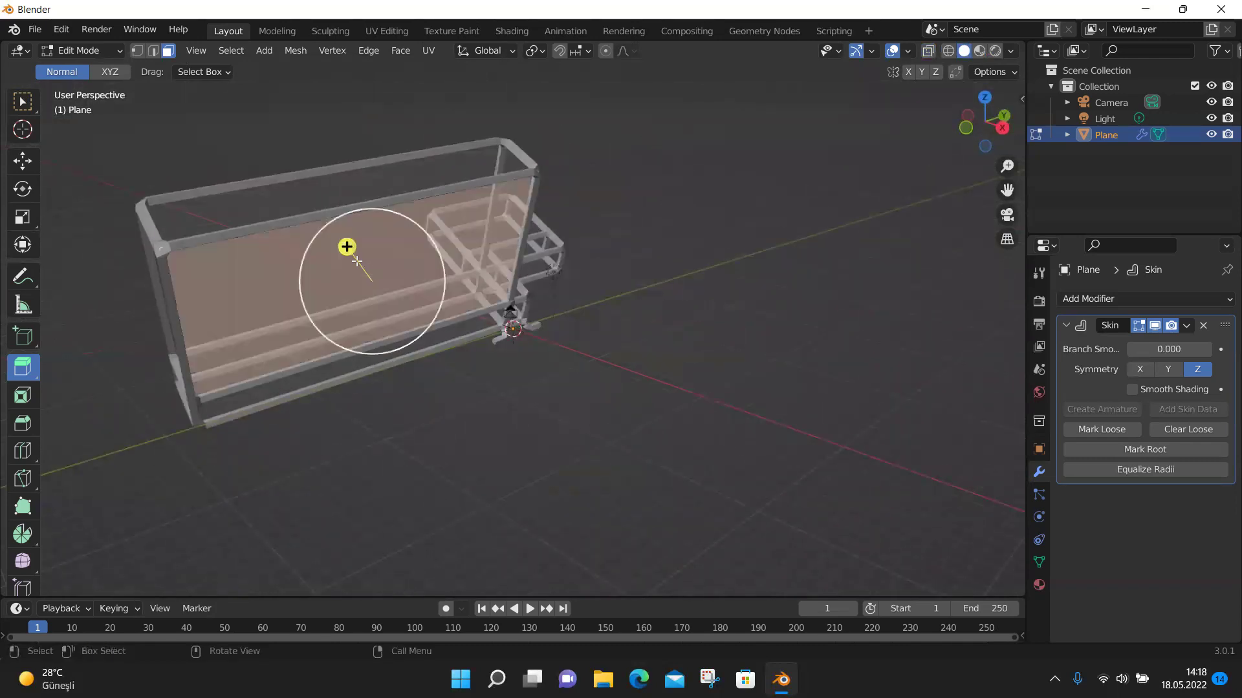
drag(427, 305, 475, 258)
click(327, 291)
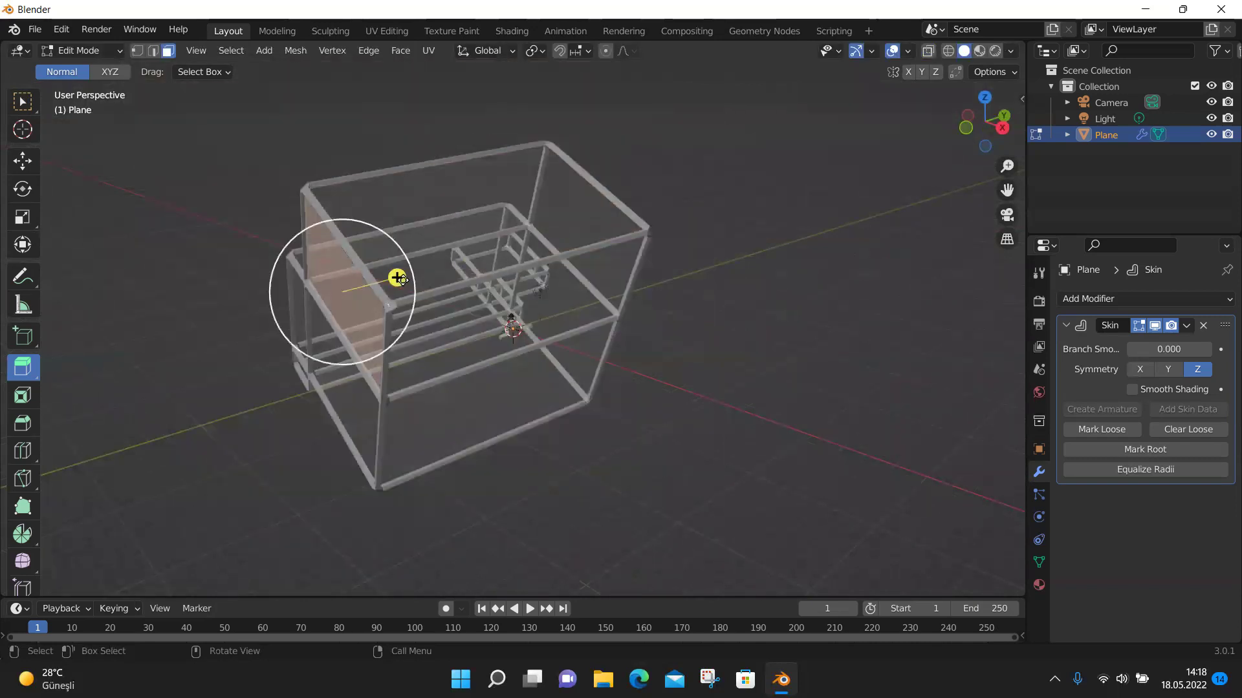
drag(397, 278, 279, 309)
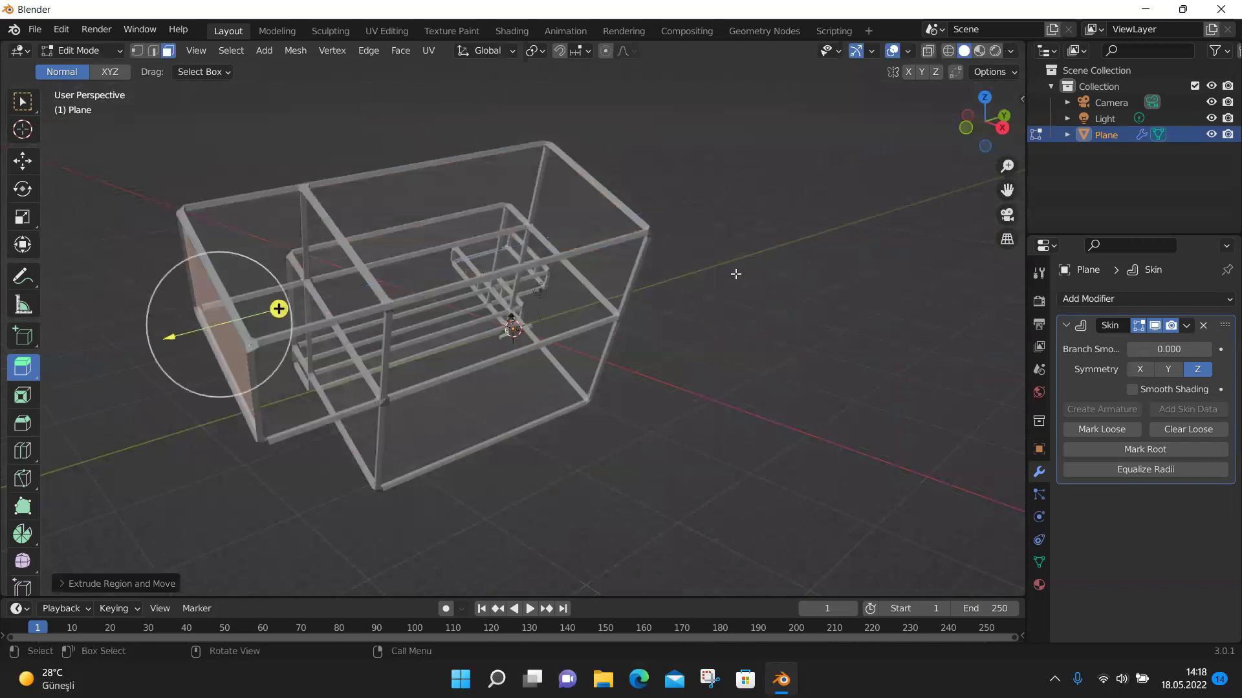
Set the Skin modifier's Branch Smoothing to 0.672.
drag(1176, 351, 1176, 351)
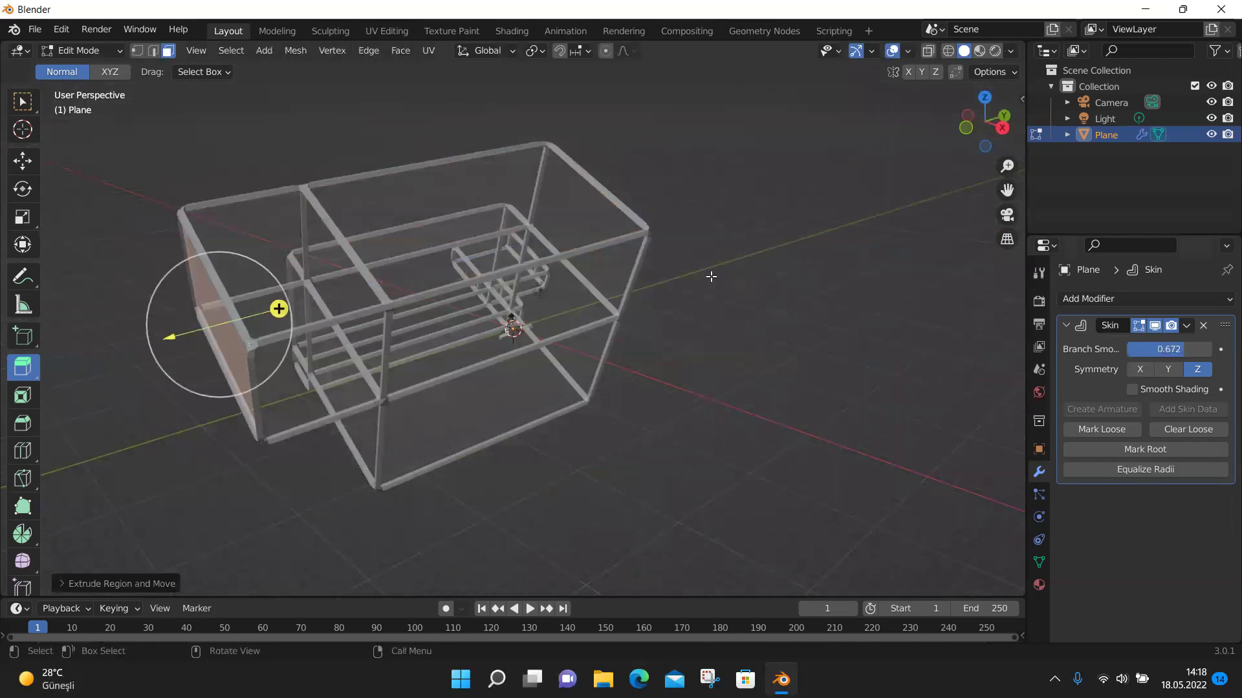
click(1186, 326)
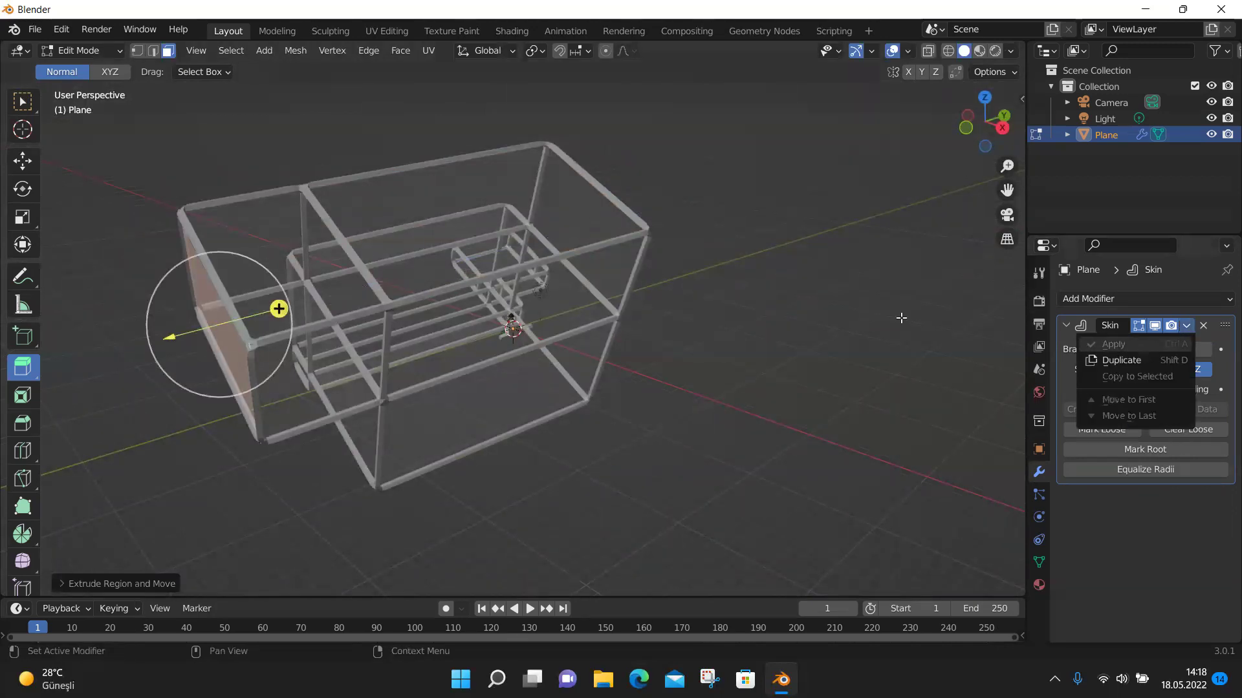
click(609, 269)
Extrude the frame's long side face outward, and extrude the top face of the new section upward.
click(495, 292)
drag(491, 277, 664, 354)
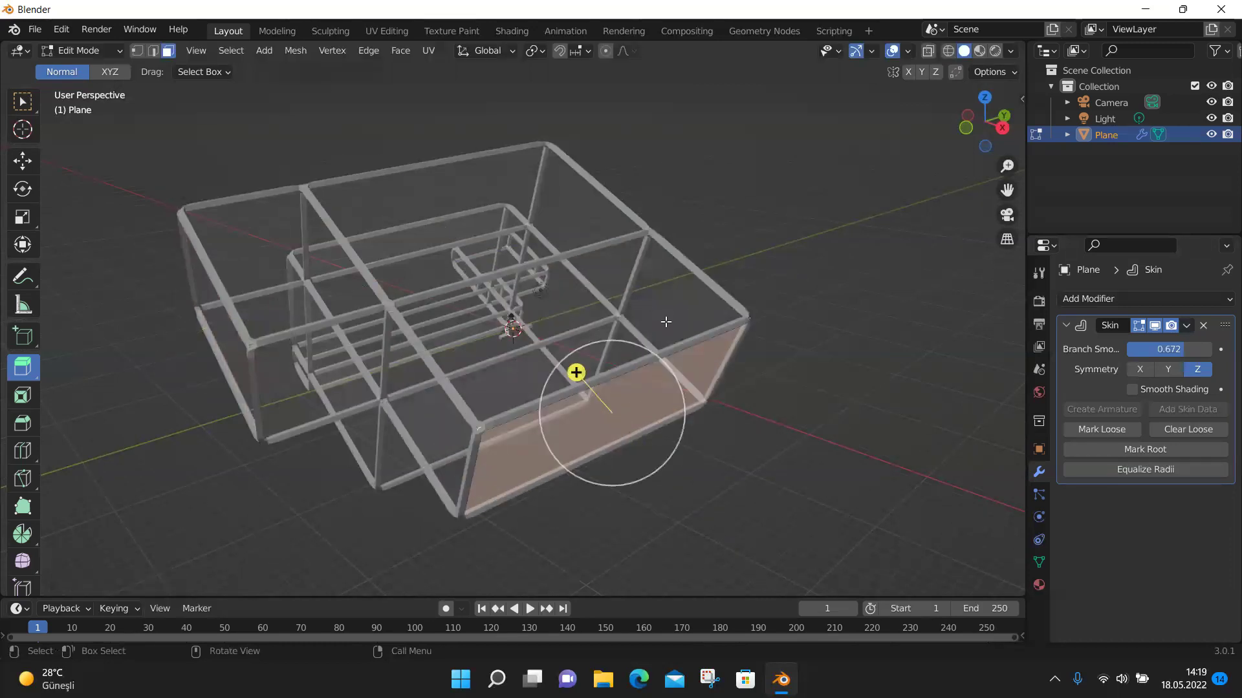
click(665, 322)
drag(566, 353, 608, 223)
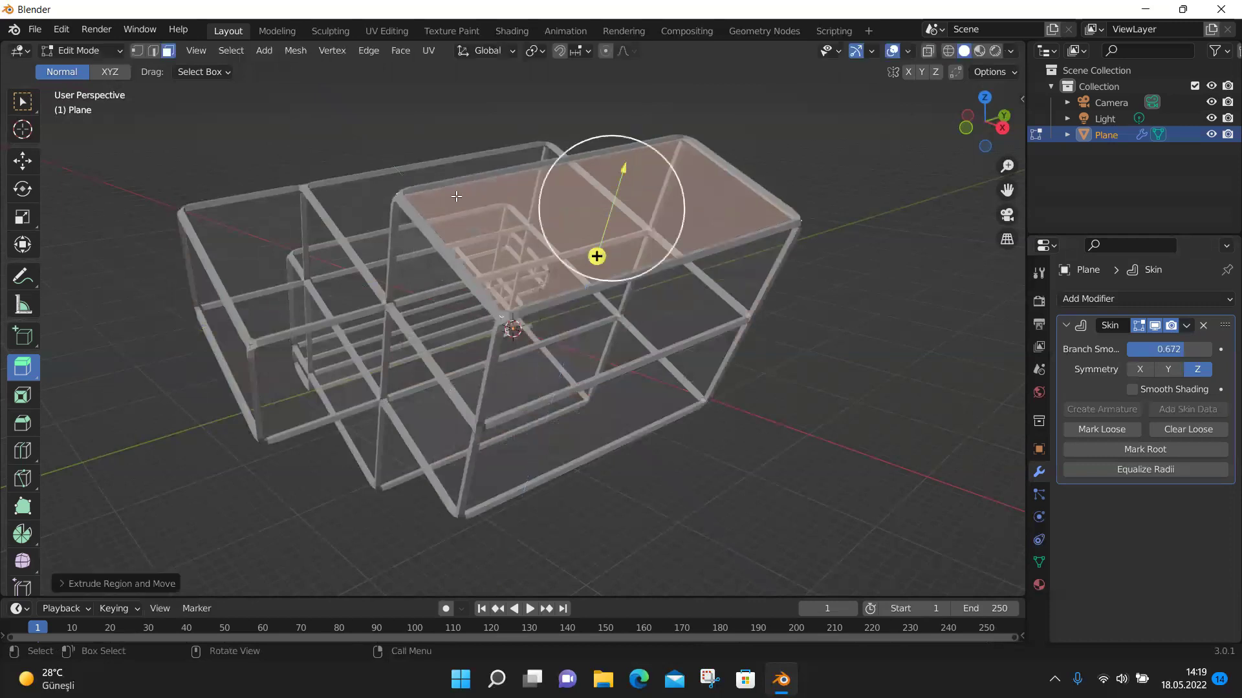
Extrude an edge of the raised section outward into a flat rectangular frame.
click(689, 261)
drag(637, 269, 802, 302)
scroll(801, 302, down, 2)
middle_drag(801, 302, 718, 365)
Extrude the top edge of the small frame near the origin upward, and extrude the new frame's side edge outward along Y.
click(559, 237)
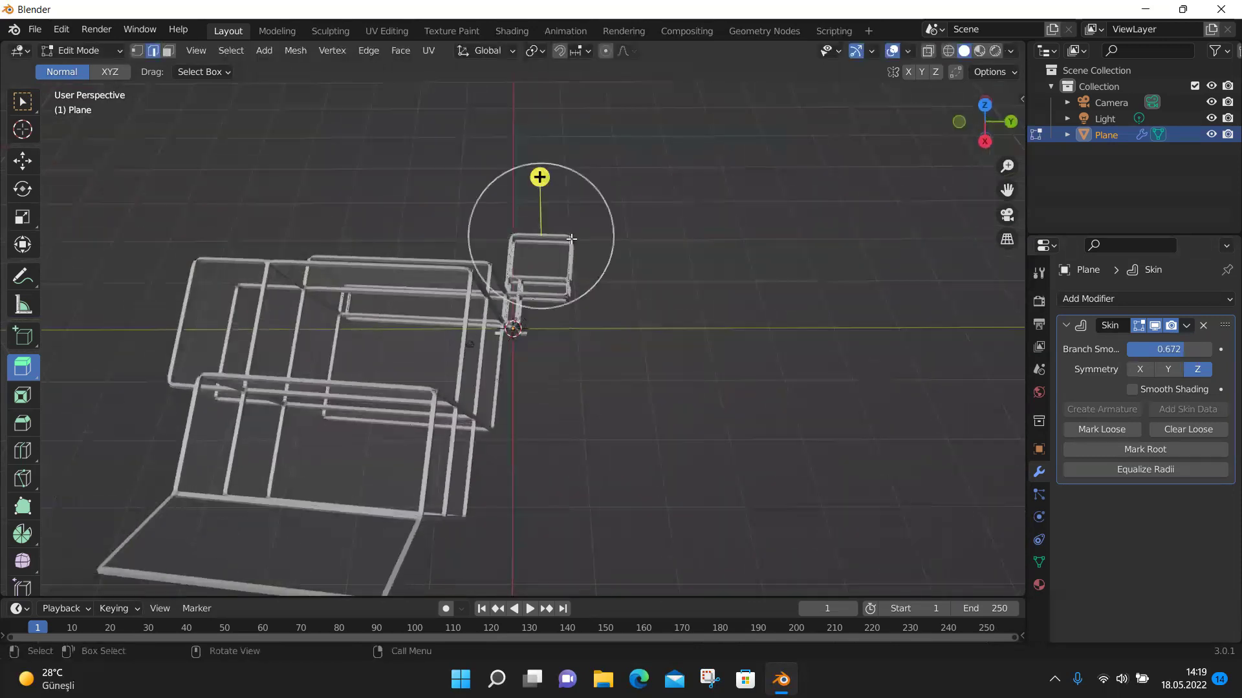
drag(541, 175, 552, 139)
click(576, 182)
drag(585, 189, 763, 207)
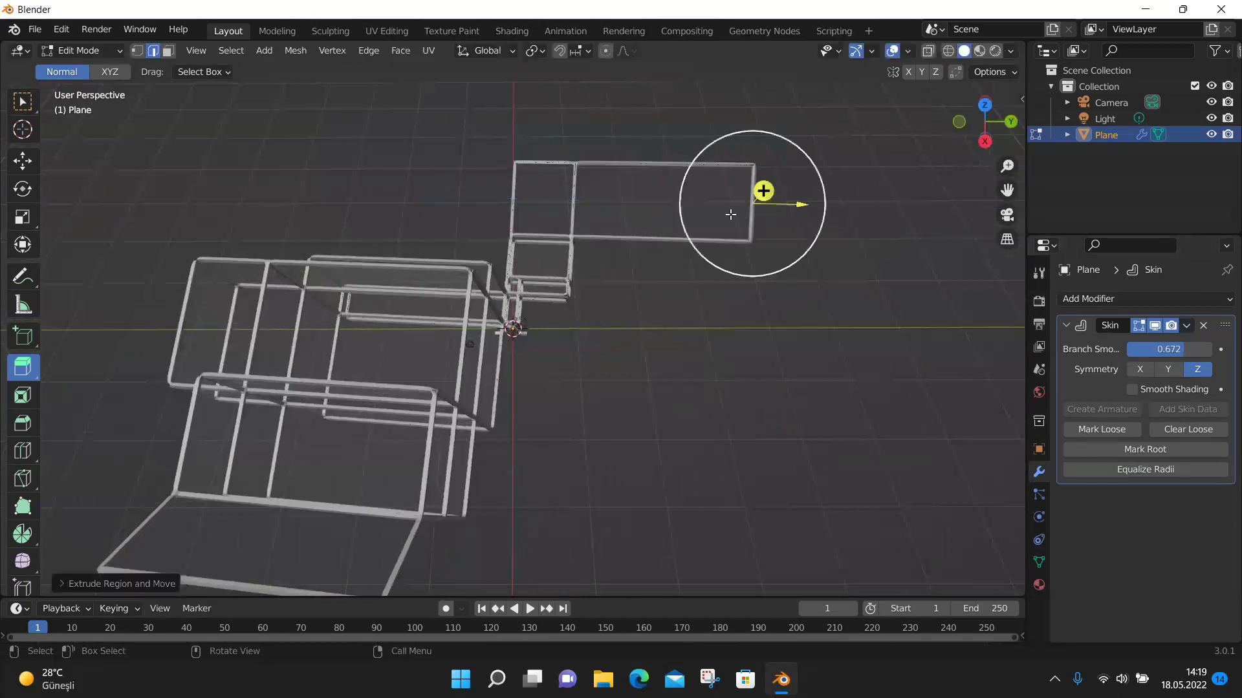
Extrude the new long rectangular face along its normal into a very long beam.
click(685, 208)
click(665, 194)
drag(666, 188, 639, 277)
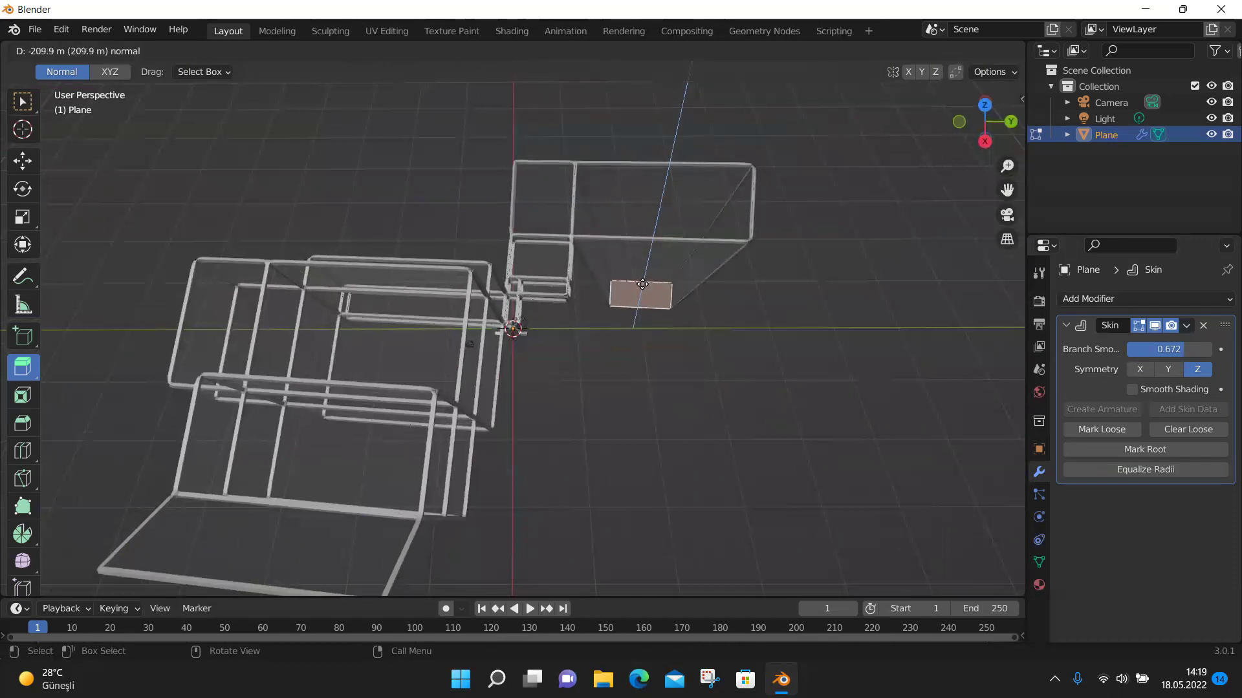
middle_drag(614, 289, 1003, 377)
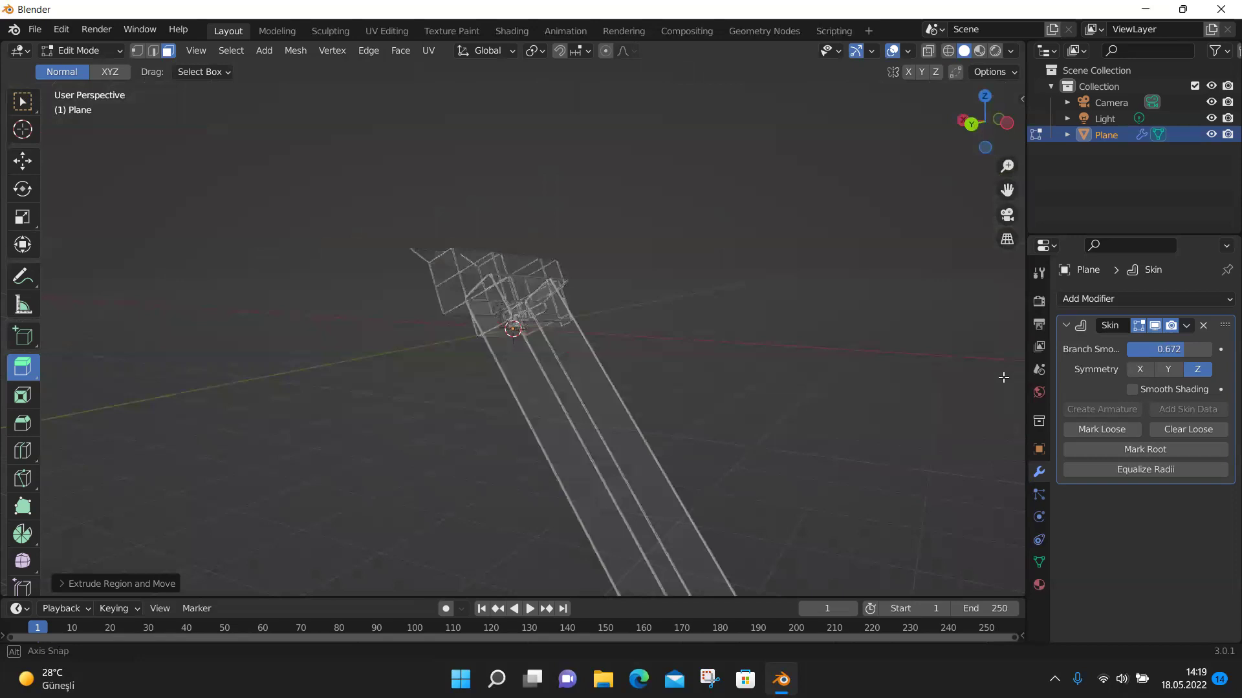
middle_drag(330, 504, 452, 540)
Extrude the long side face of the beam outward to widen it, and clear the selection.
drag(648, 284, 733, 153)
click(640, 280)
scroll(737, 327, down, 3)
middle_drag(691, 160, 684, 183)
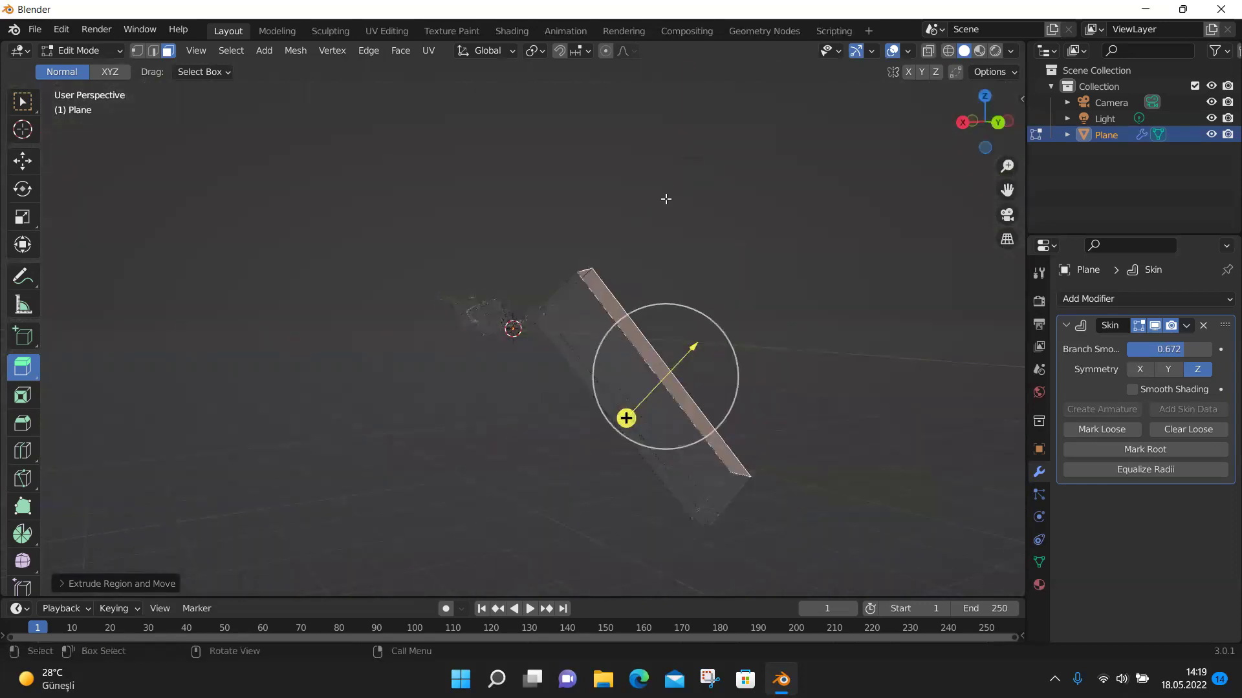
click(776, 287)
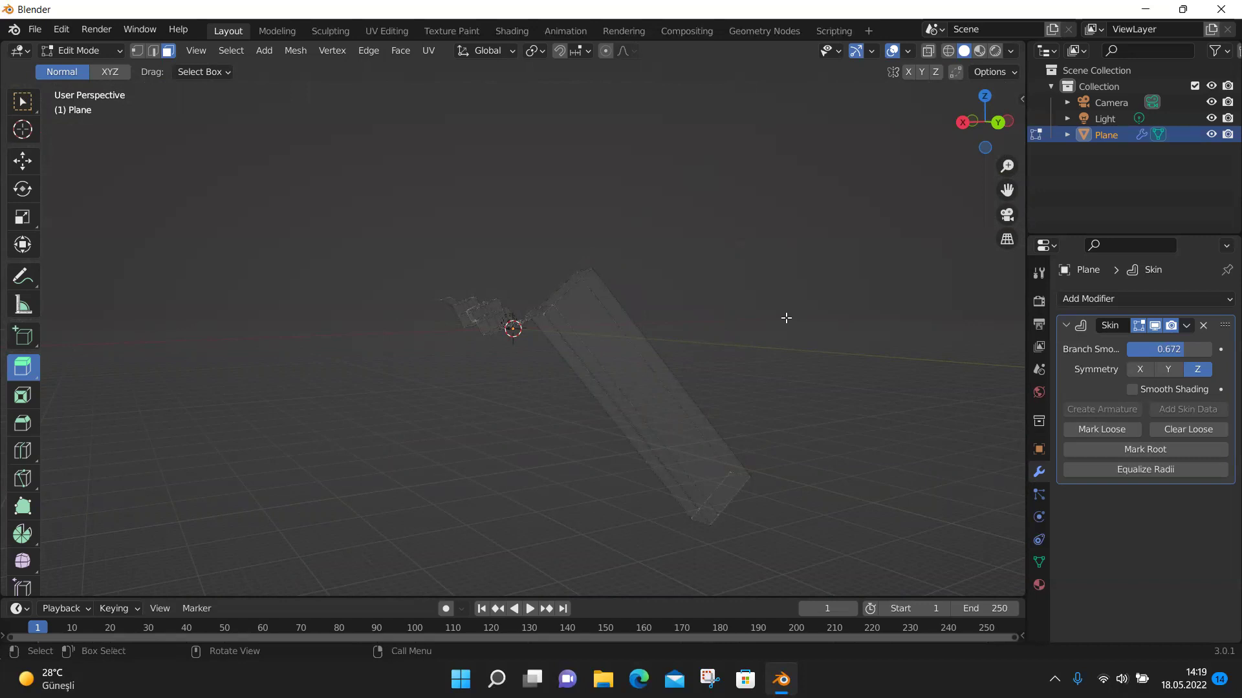
Examine the whole structure from the front, right, top, back, left and bottom views.
key(KP_1)
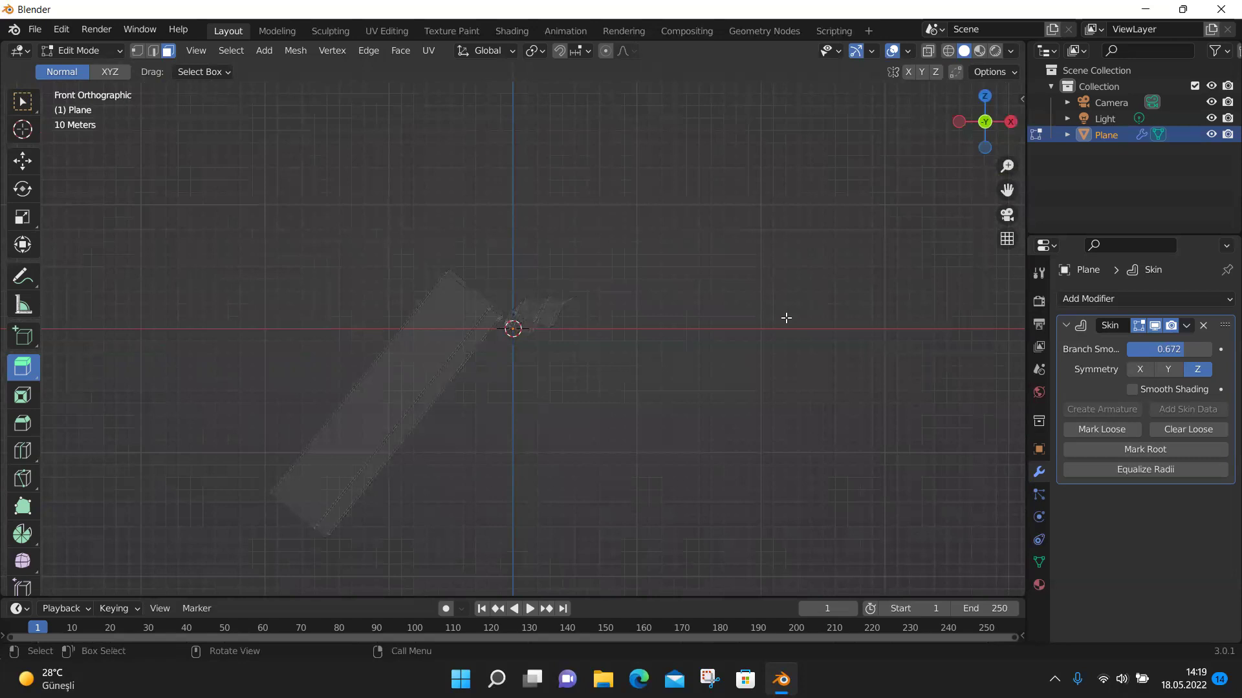
key(KP_2)
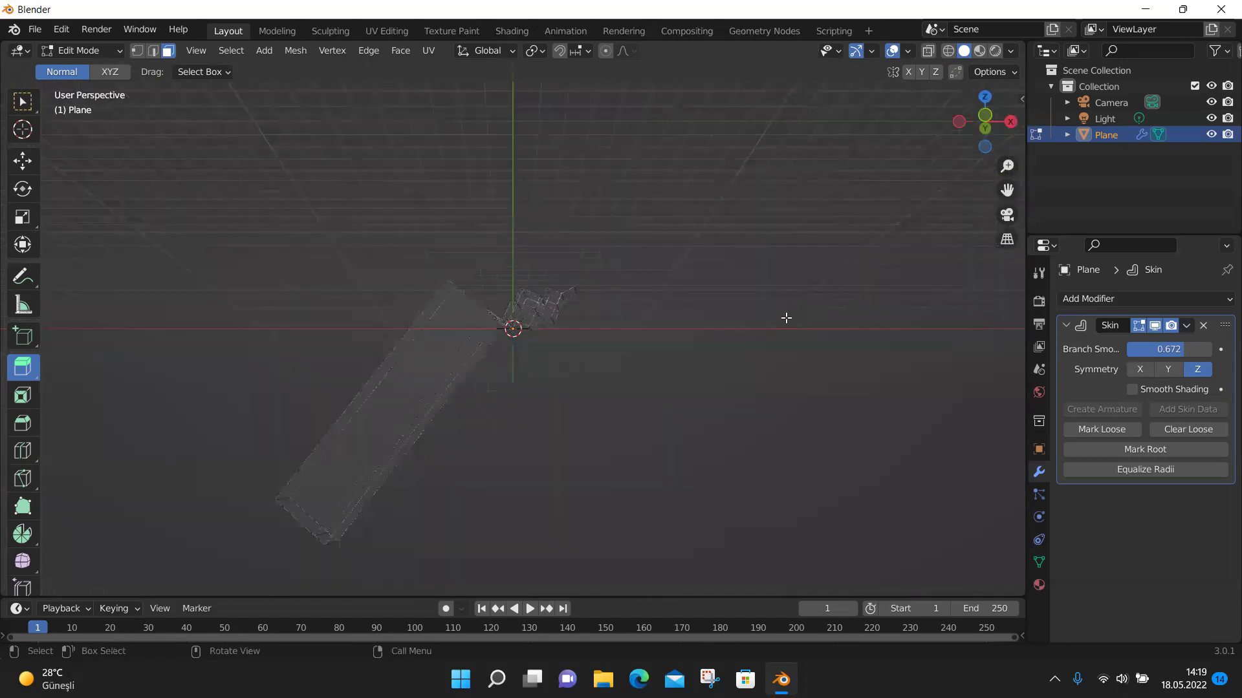
key(KP_3)
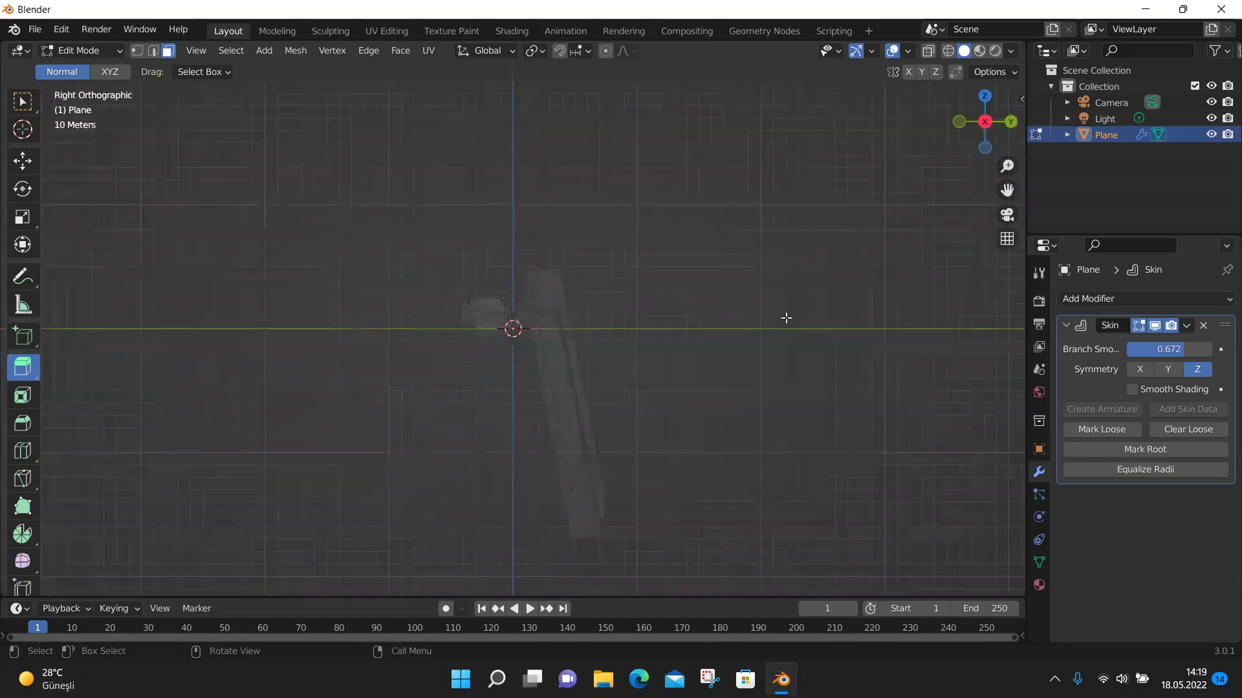
key(KP_7)
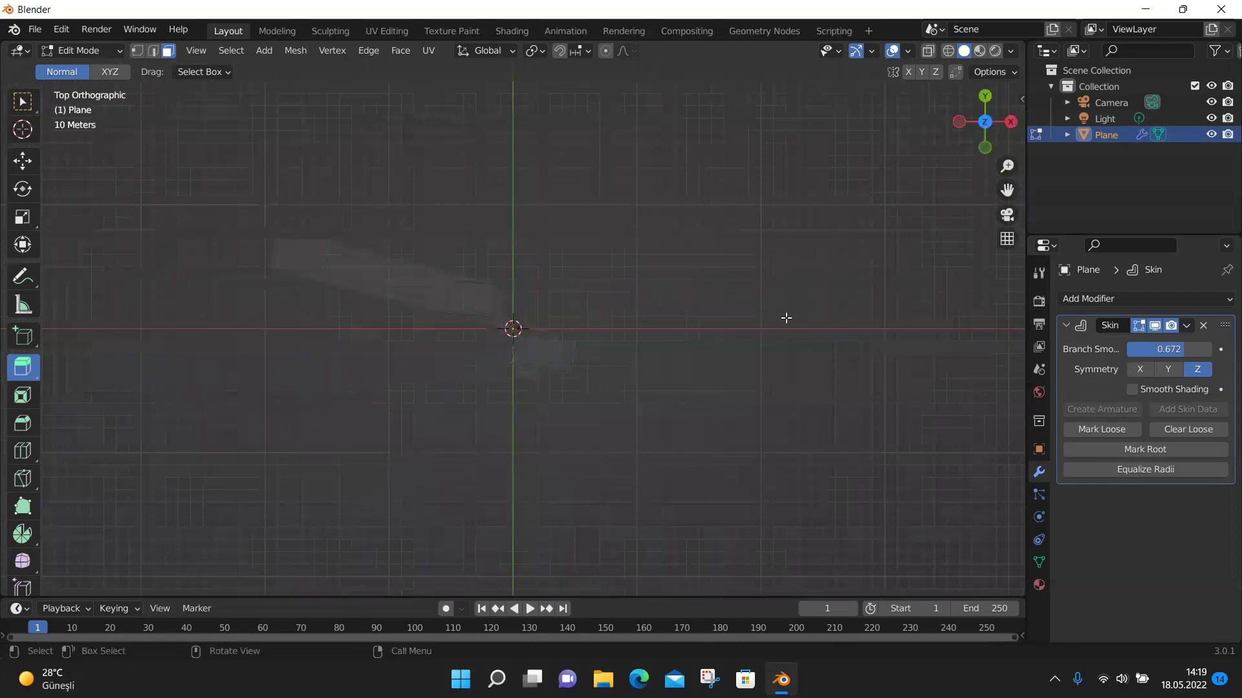
key(ctrl)
key(ctrl+KP_1)
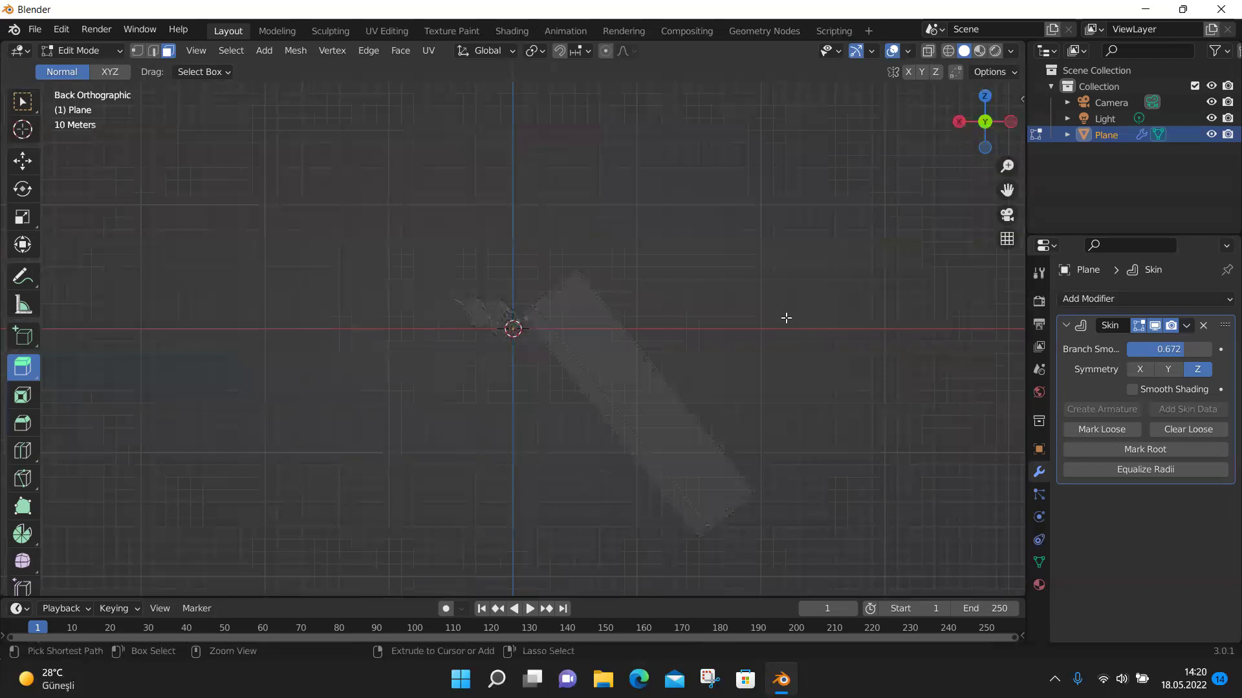
key(ctrl+KP_3)
key(ctrl+KP_7)
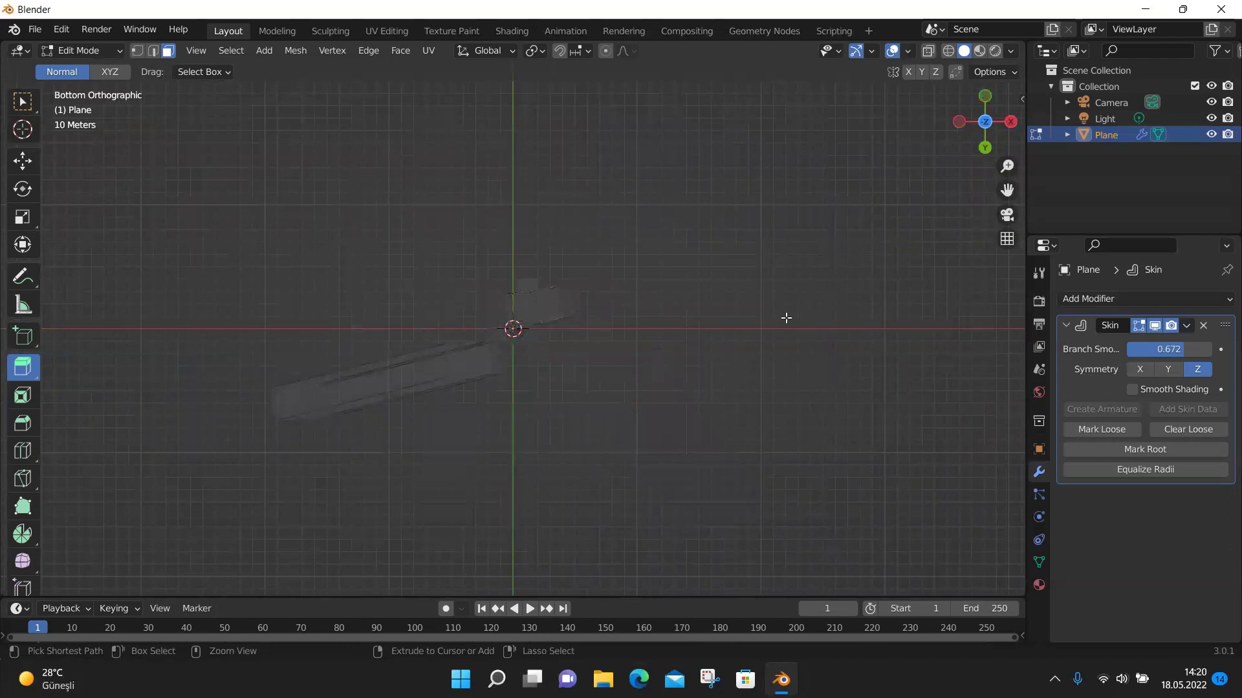
key(ctrl+KP_1)
key(ctrl+KP_3)
Return to Object Mode and delete the entire skinned plane object.
drag(381, 243, 653, 564)
key(x)
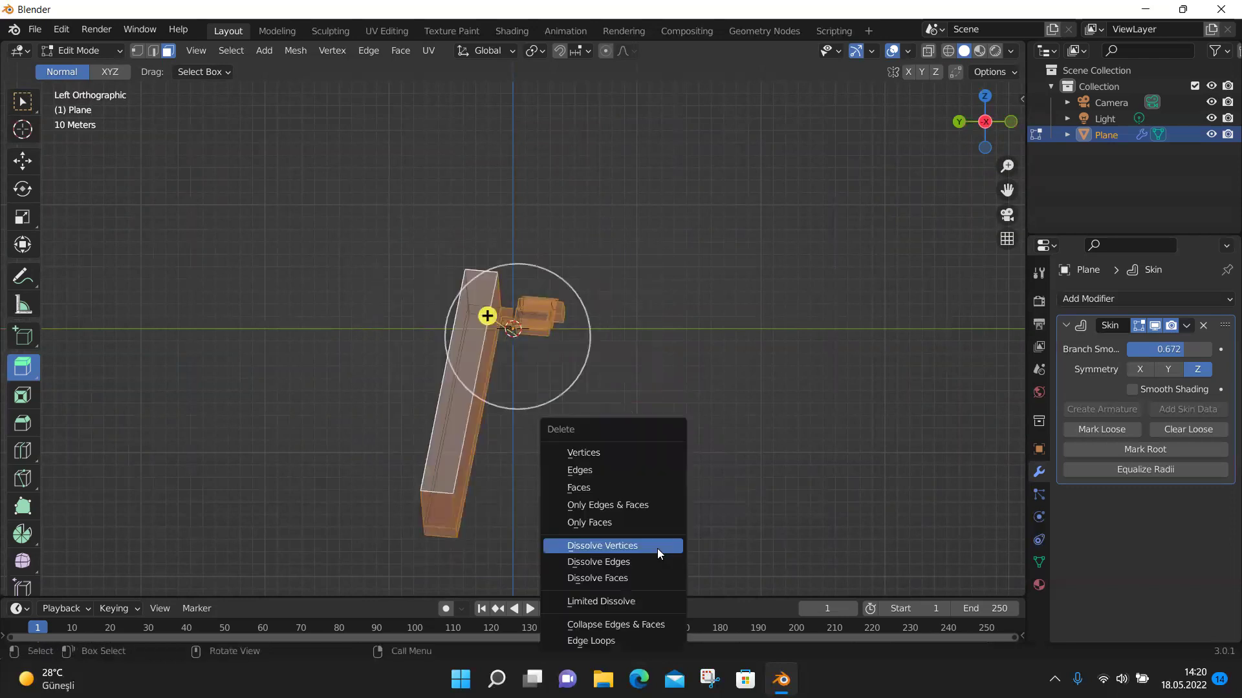
click(75, 52)
click(86, 65)
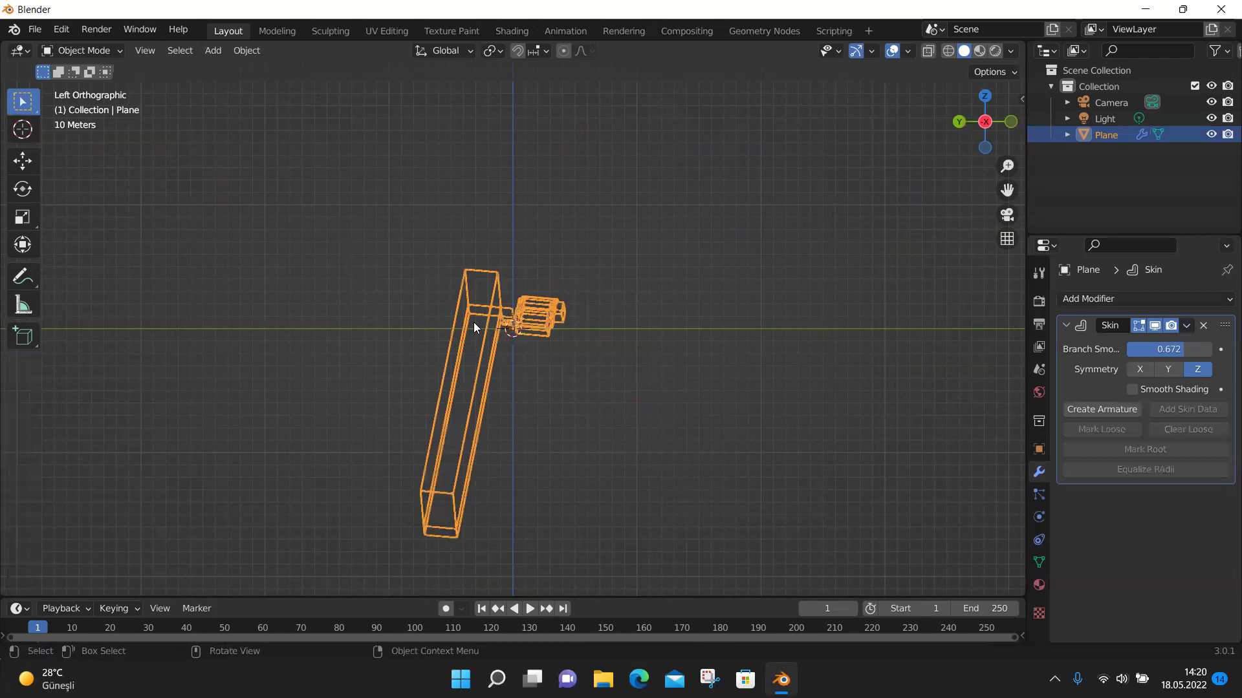
key(Delete)
Add a new plane mesh at the origin and show it in perspective view.
key(KP_5)
middle_drag(650, 474, 246, 167)
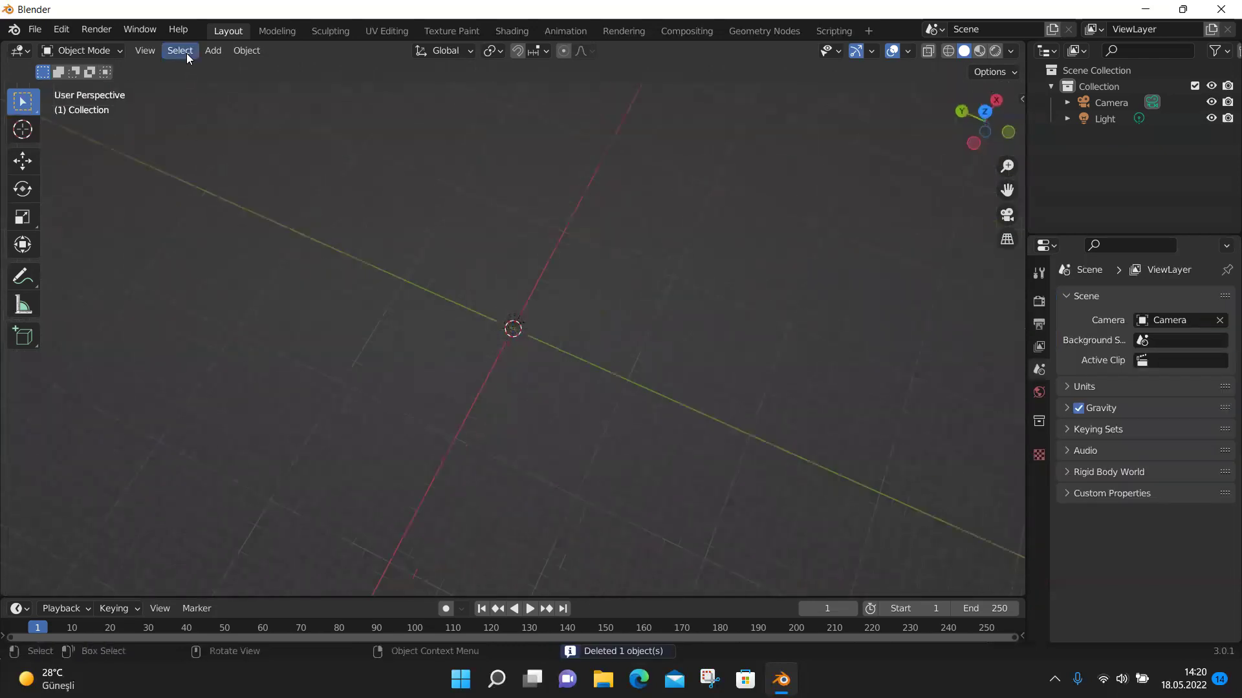
click(213, 51)
mouse_move(220, 69)
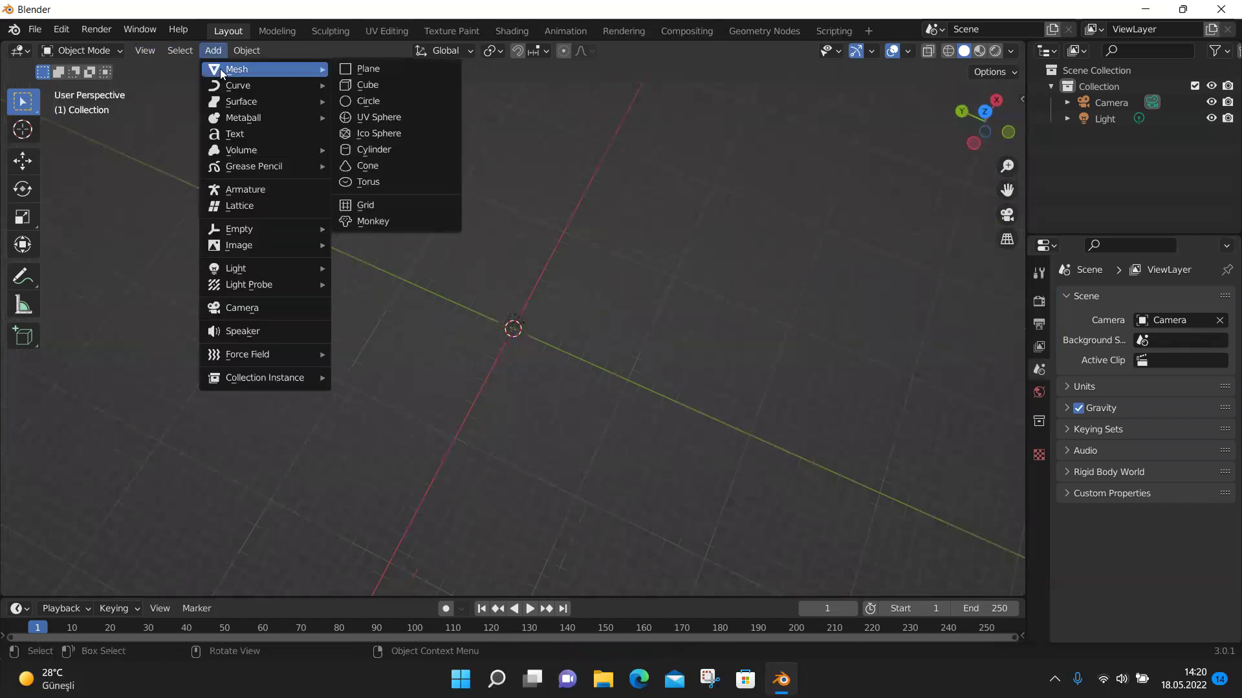
click(364, 69)
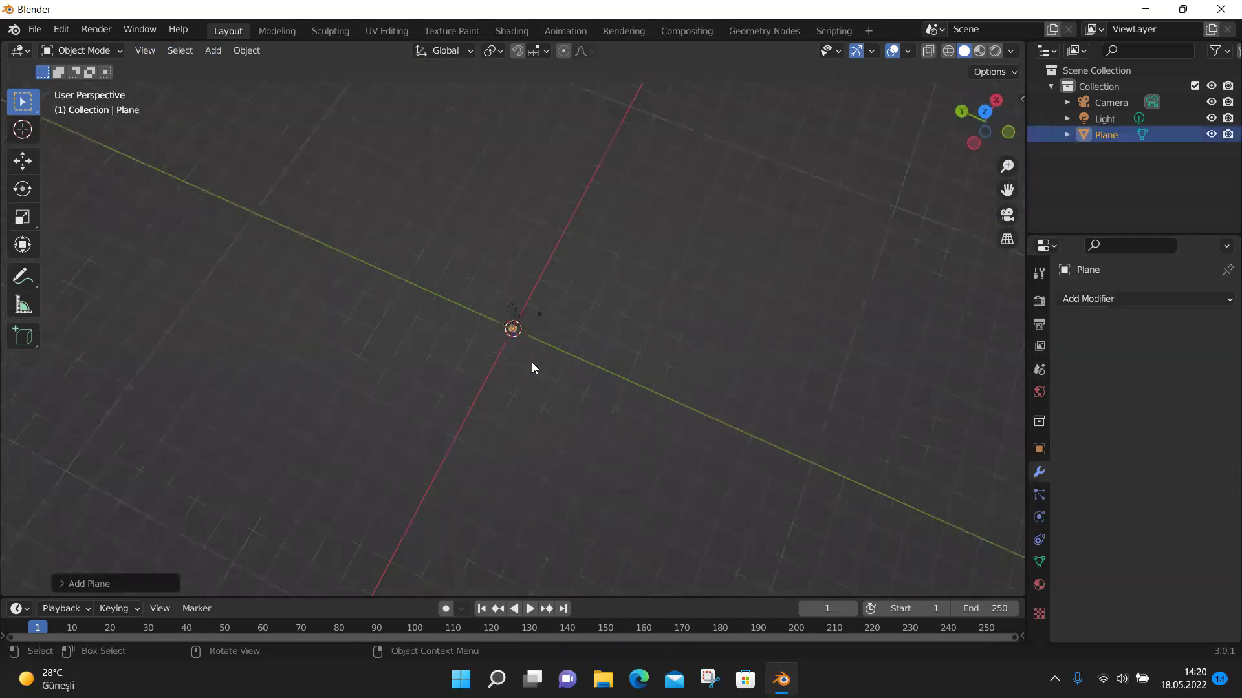
scroll(526, 364, up, 17)
scroll(528, 369, down, 1)
middle_drag(644, 390, 620, 383)
Delete three of the plane's four vertices in Edit Mode, keeping only one corner vertex.
click(81, 51)
click(89, 86)
key(alt+a)
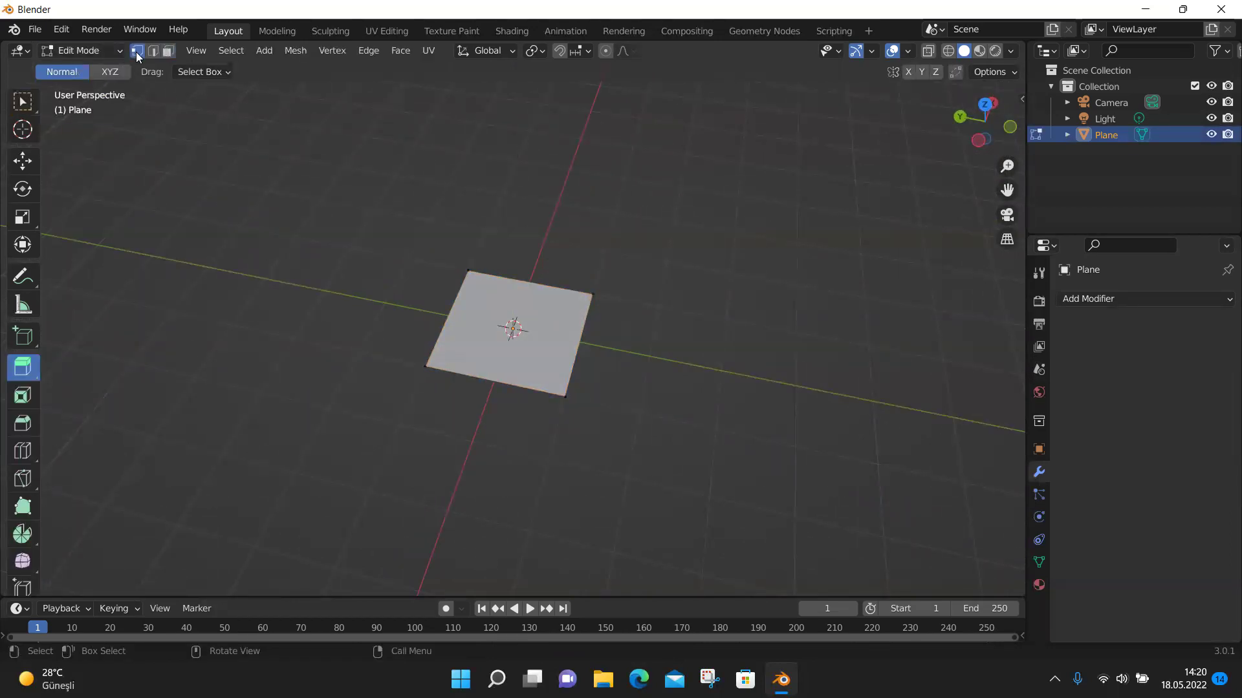
drag(443, 258, 503, 300)
shift+drag(414, 368, 446, 396)
shift+drag(624, 310, 562, 274)
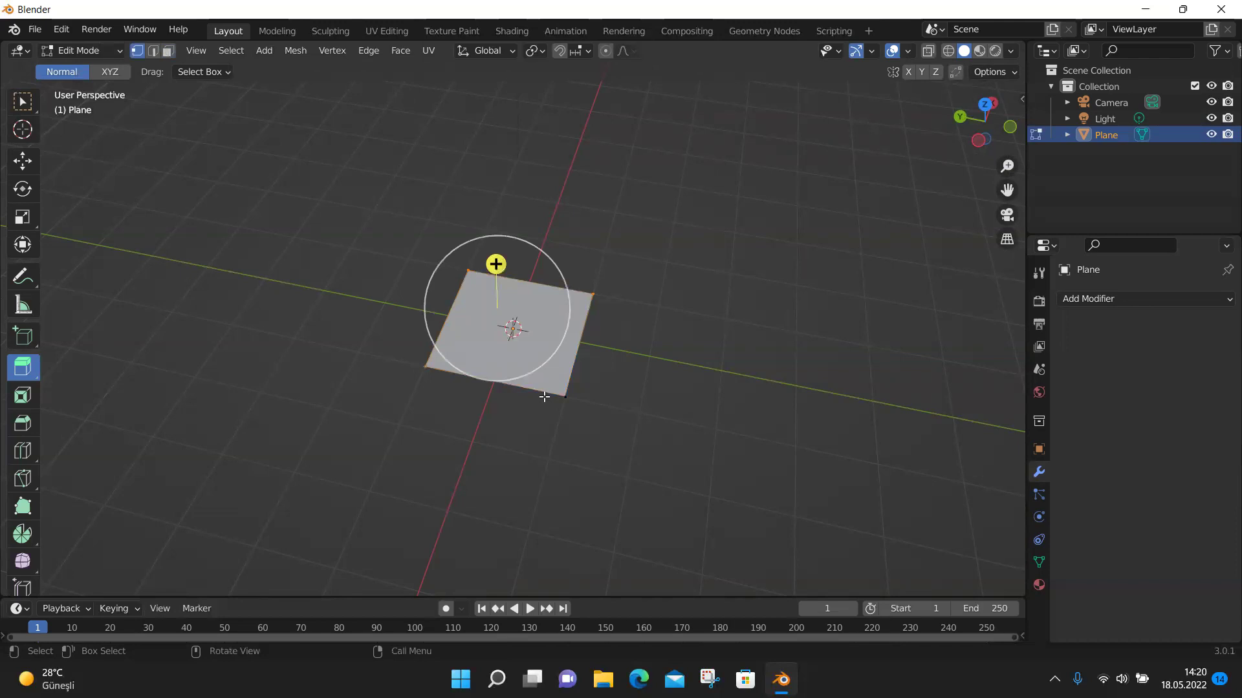
key(x)
click(507, 397)
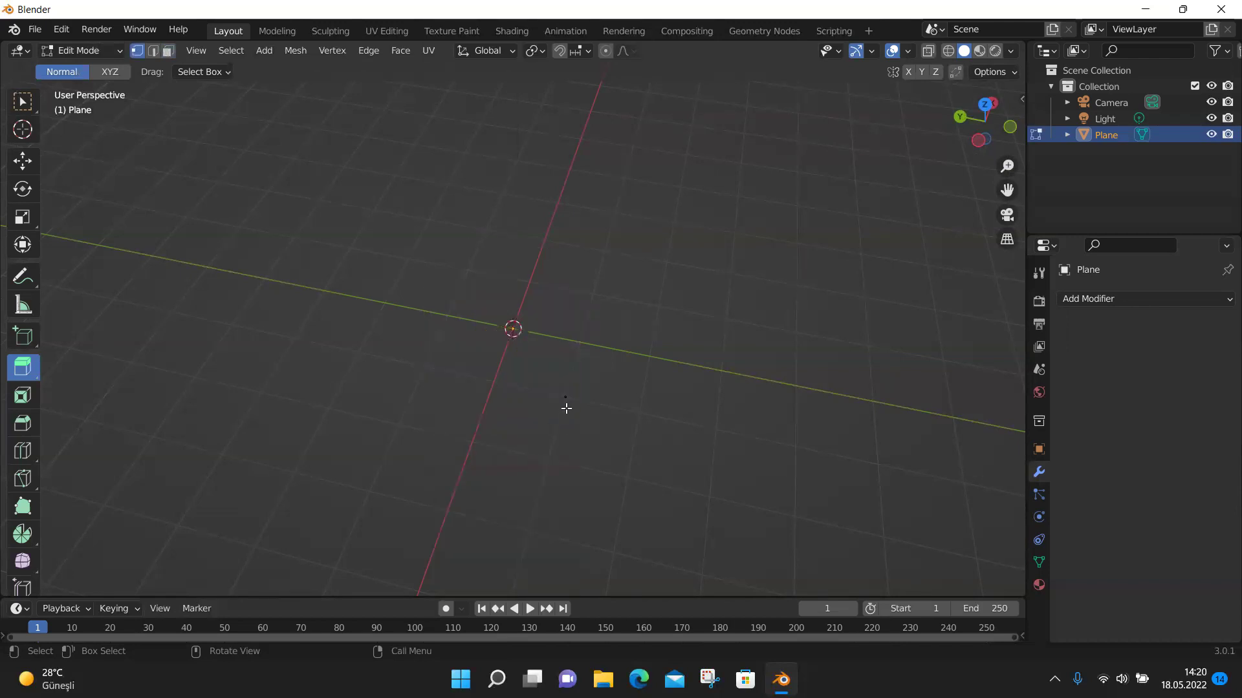
Try to extrude the remaining vertex upward along Z in the front view, and undo the extrusion.
ctrl+right_click(633, 485)
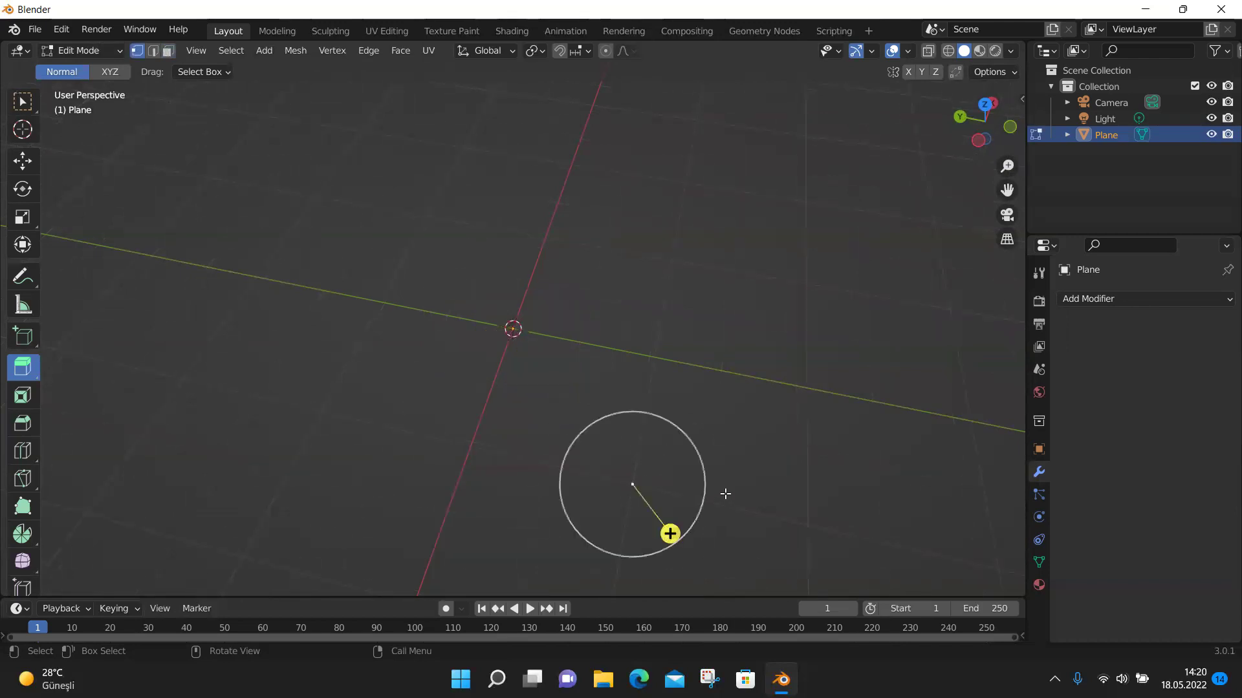
middle_drag(734, 494, 796, 379)
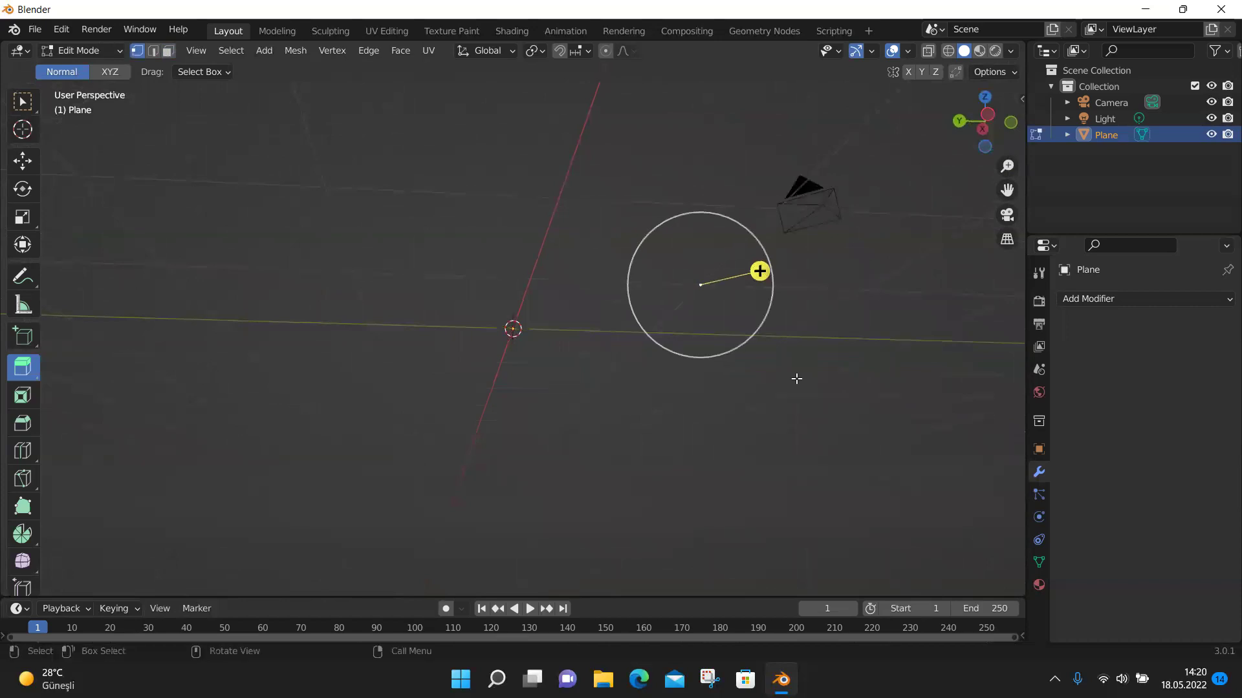
key(KP_1)
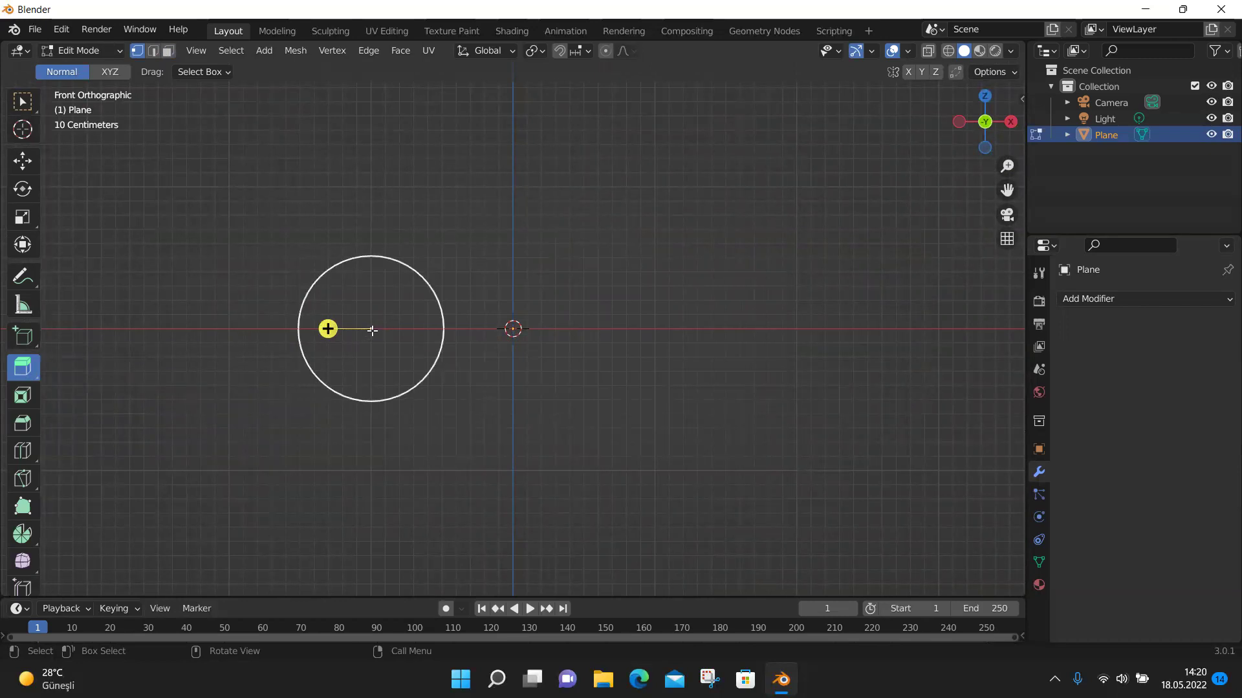
drag(380, 292, 378, 258)
key(z)
drag(378, 258, 370, 181)
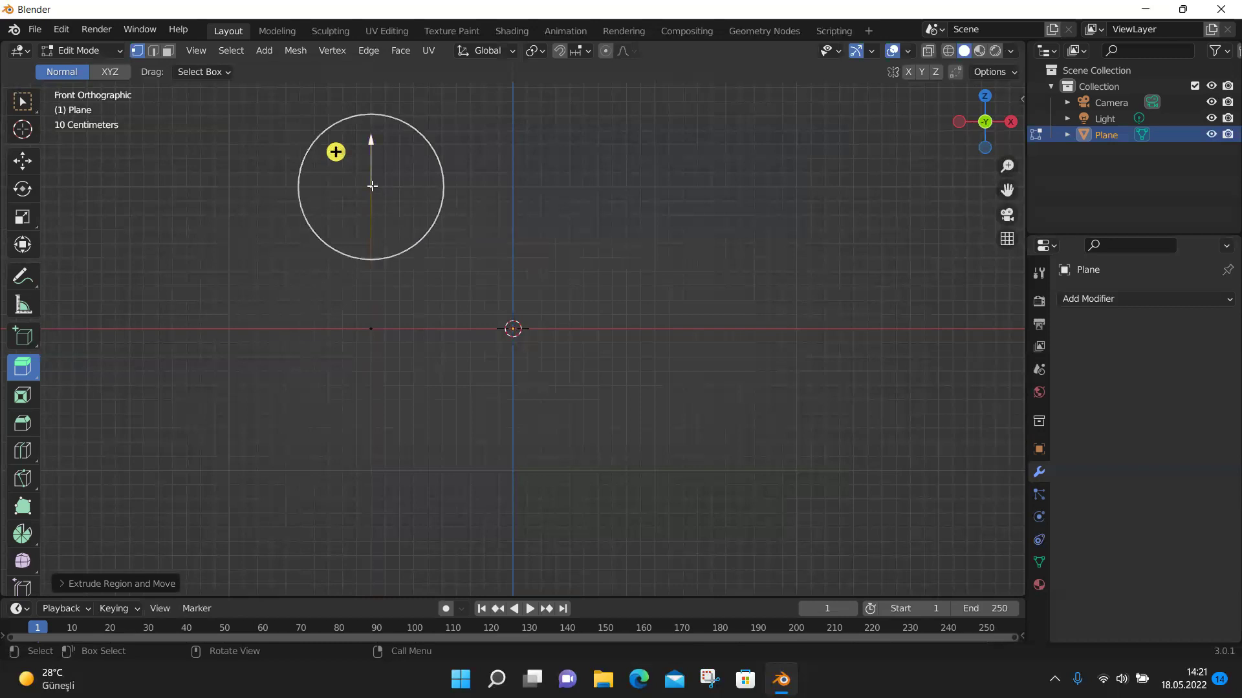
key(ctrl+z)
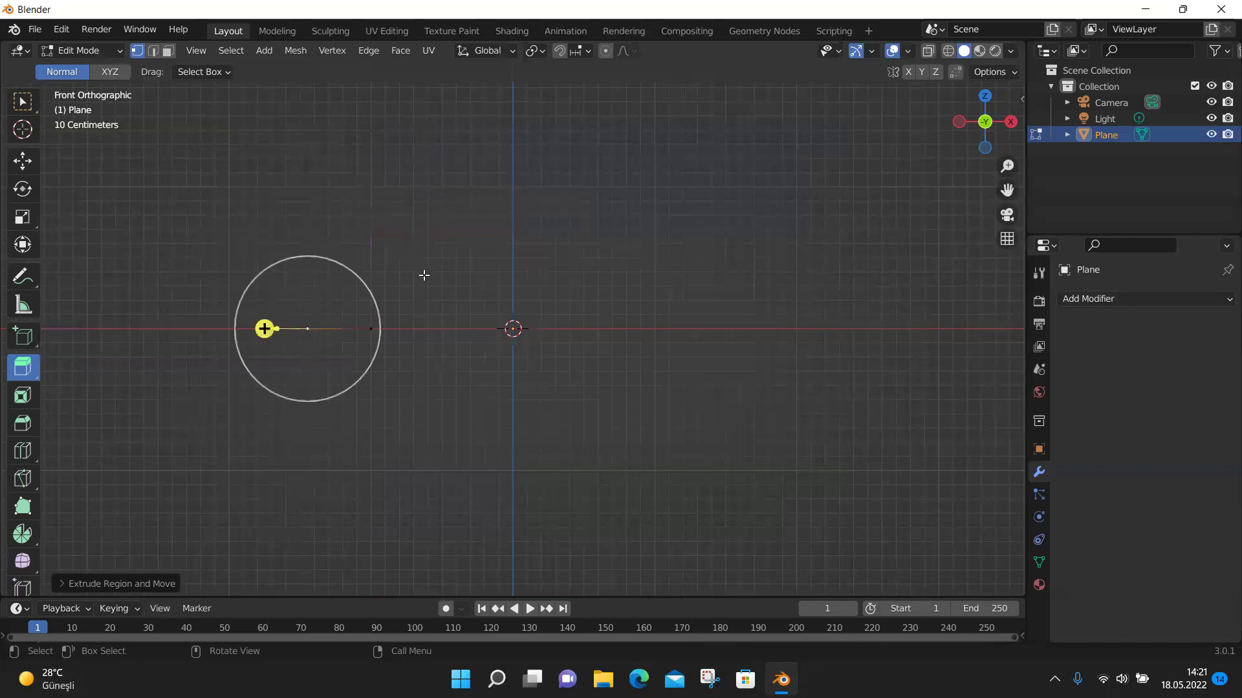
click(369, 186)
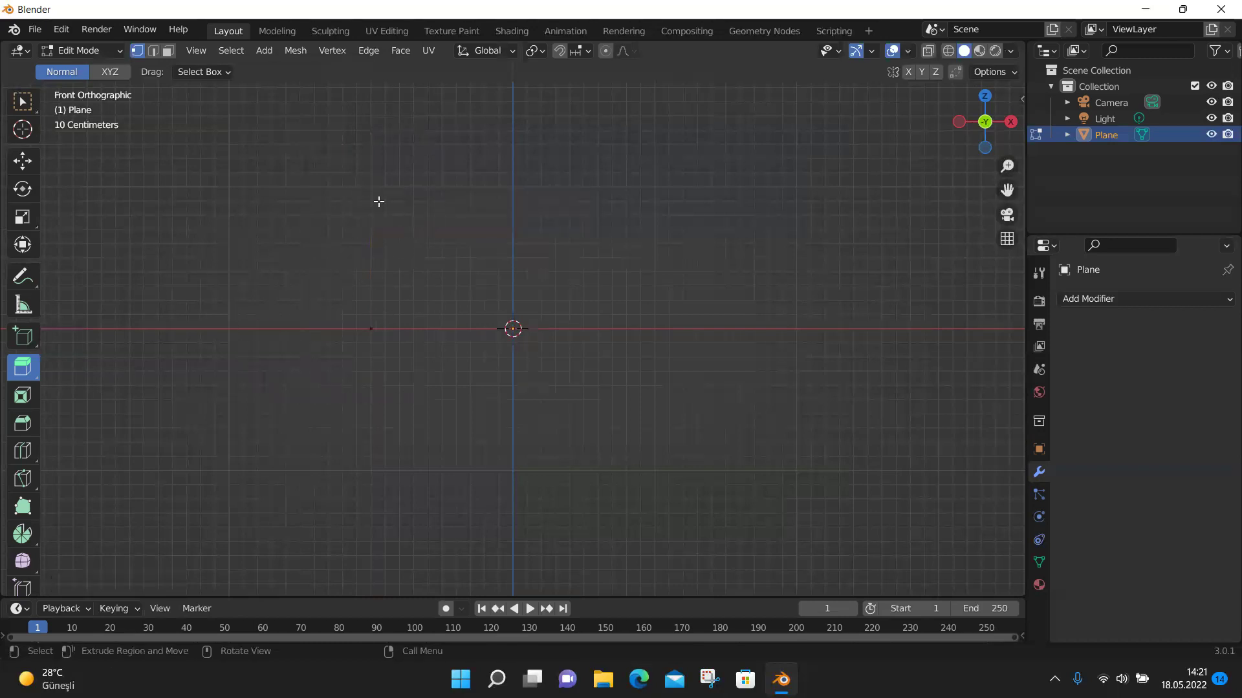
Extrude the remaining vertex 1 m along the global Z axis.
click(369, 329)
scroll(368, 340, up, 4)
scroll(362, 335, down, 3)
middle_drag(363, 332, 400, 388)
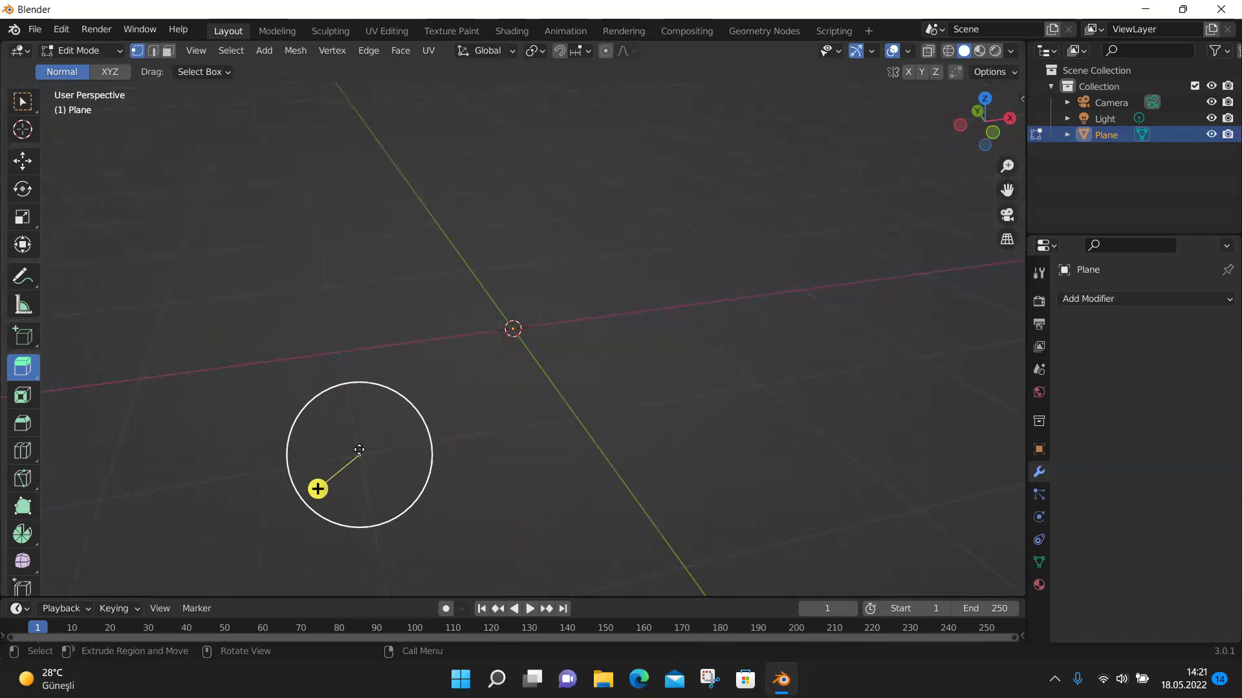
drag(359, 450, 350, 290)
text(z)
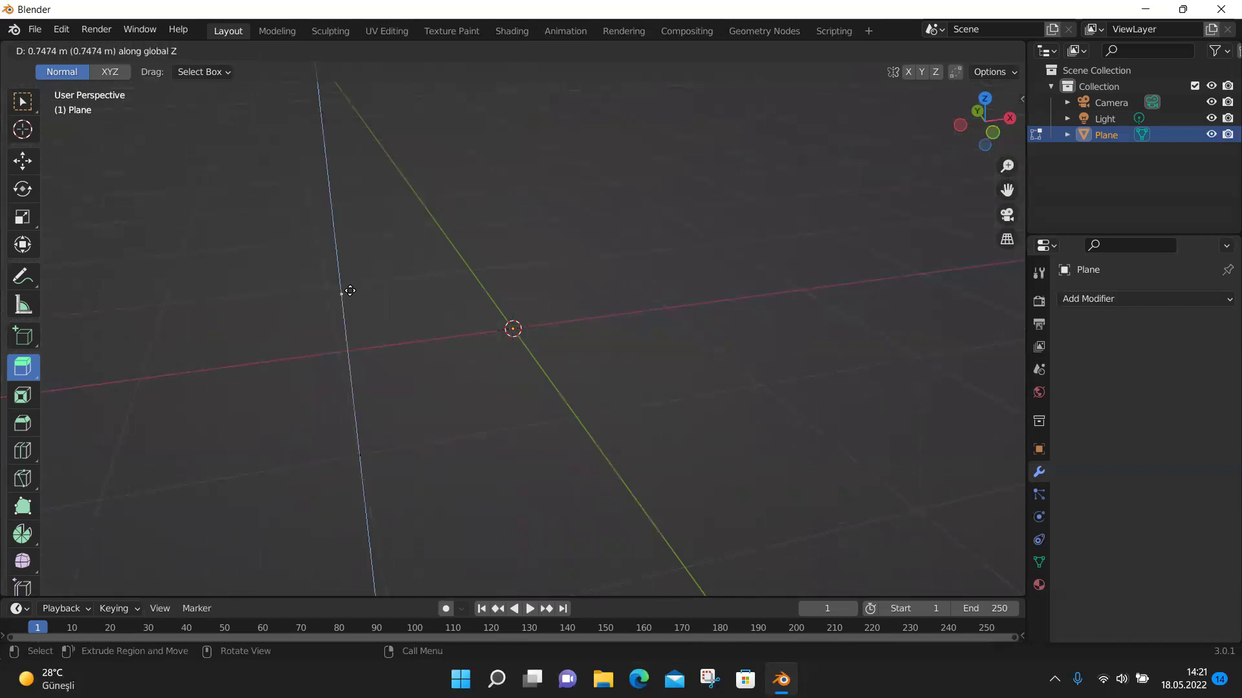
text(1)
key(Return)
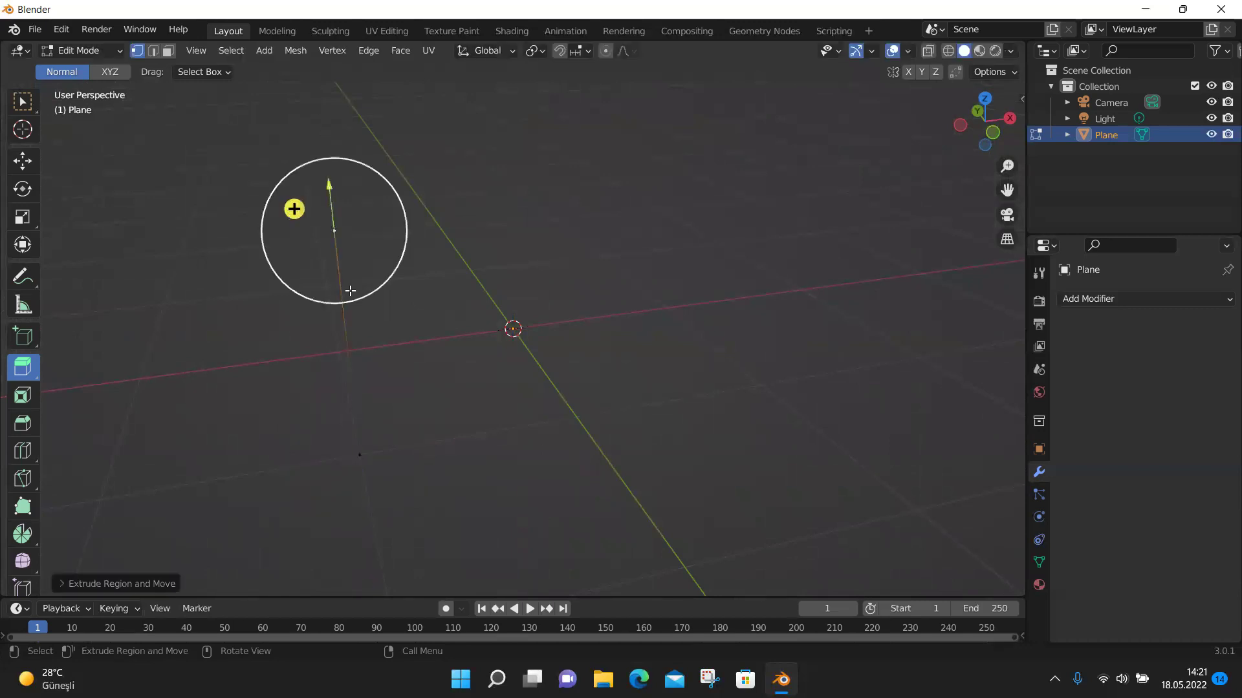
Extrude the upper vertex of the vertical edge along the global X axis.
click(355, 229)
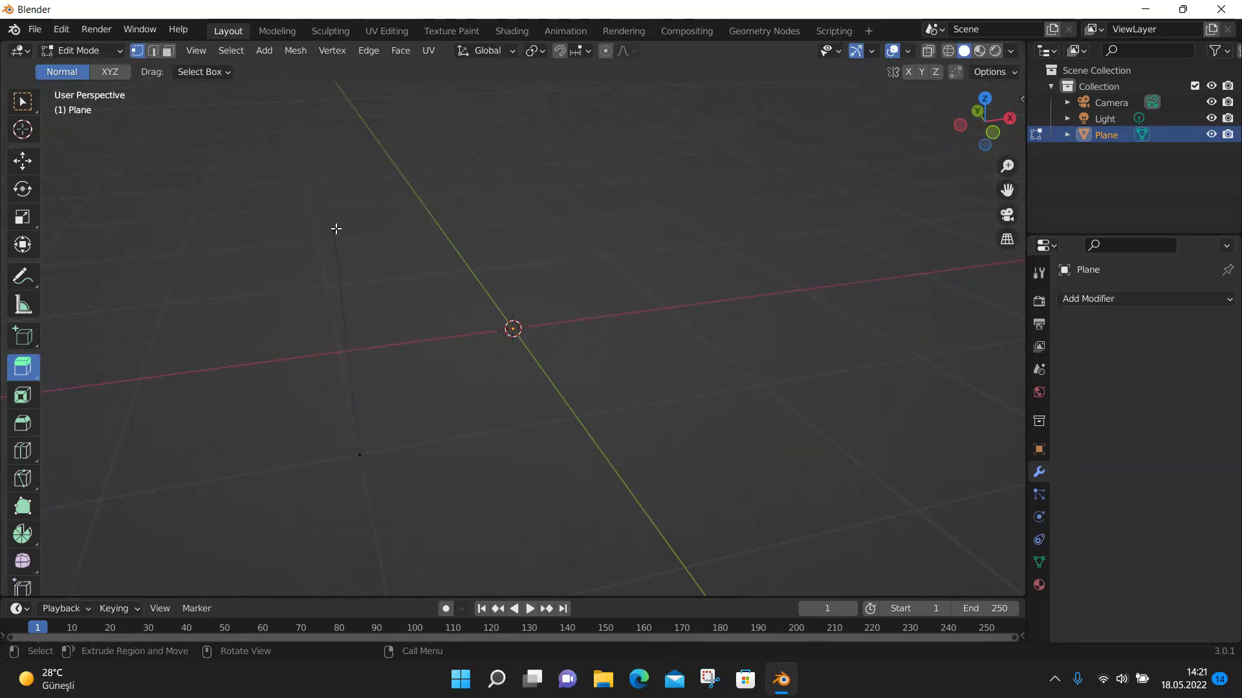
click(333, 231)
drag(378, 233, 542, 216)
key(x)
click(844, 321)
click(796, 190)
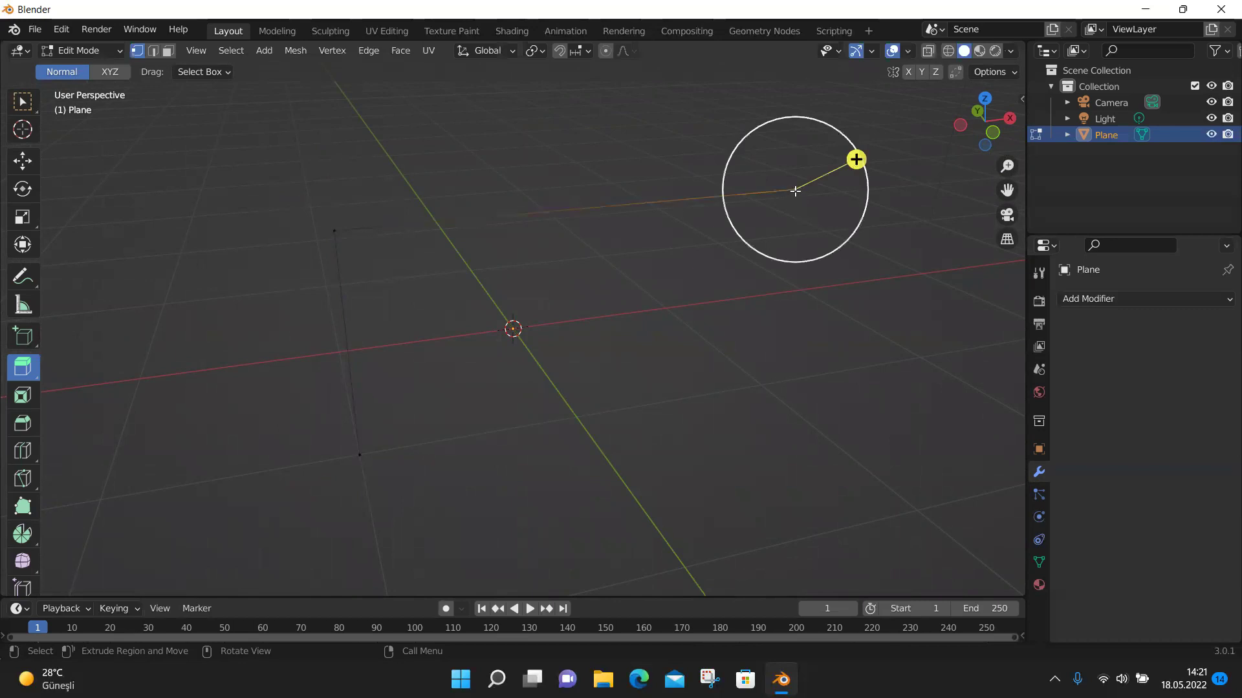
Extrude the free end vertex of the horizontal edge down along global Z to the level of the chain's first vertex.
drag(795, 192, 812, 380)
key(z)
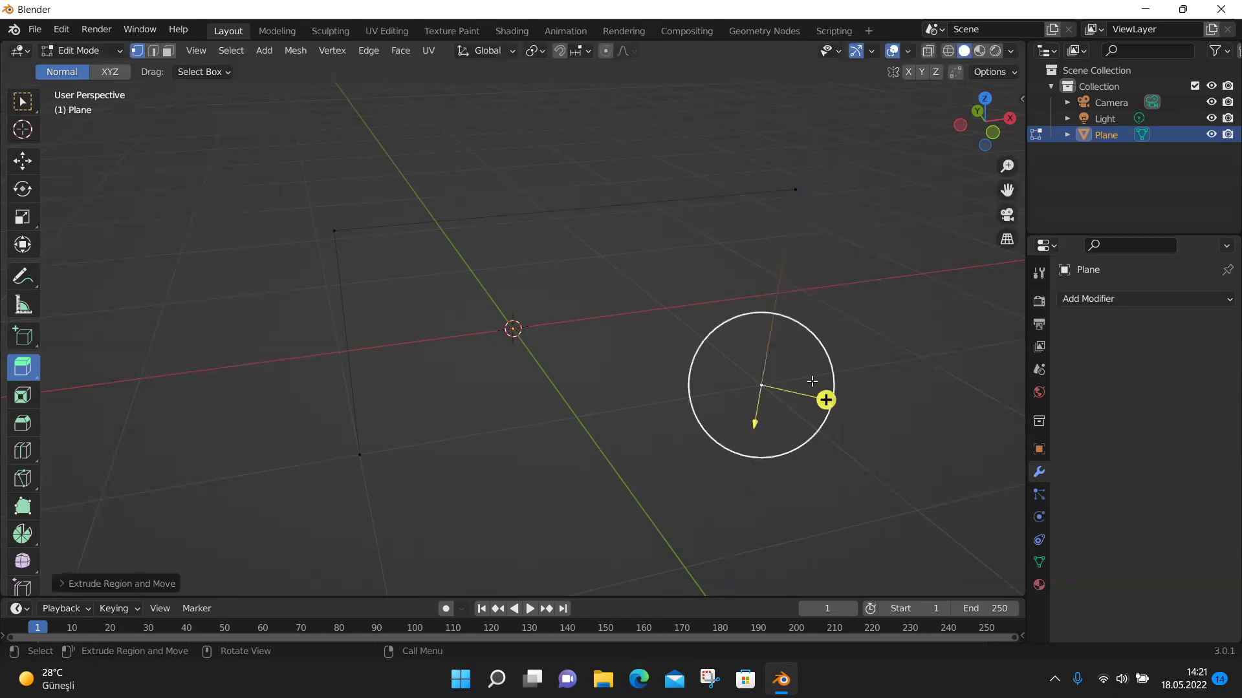
middle_drag(884, 455, 838, 420)
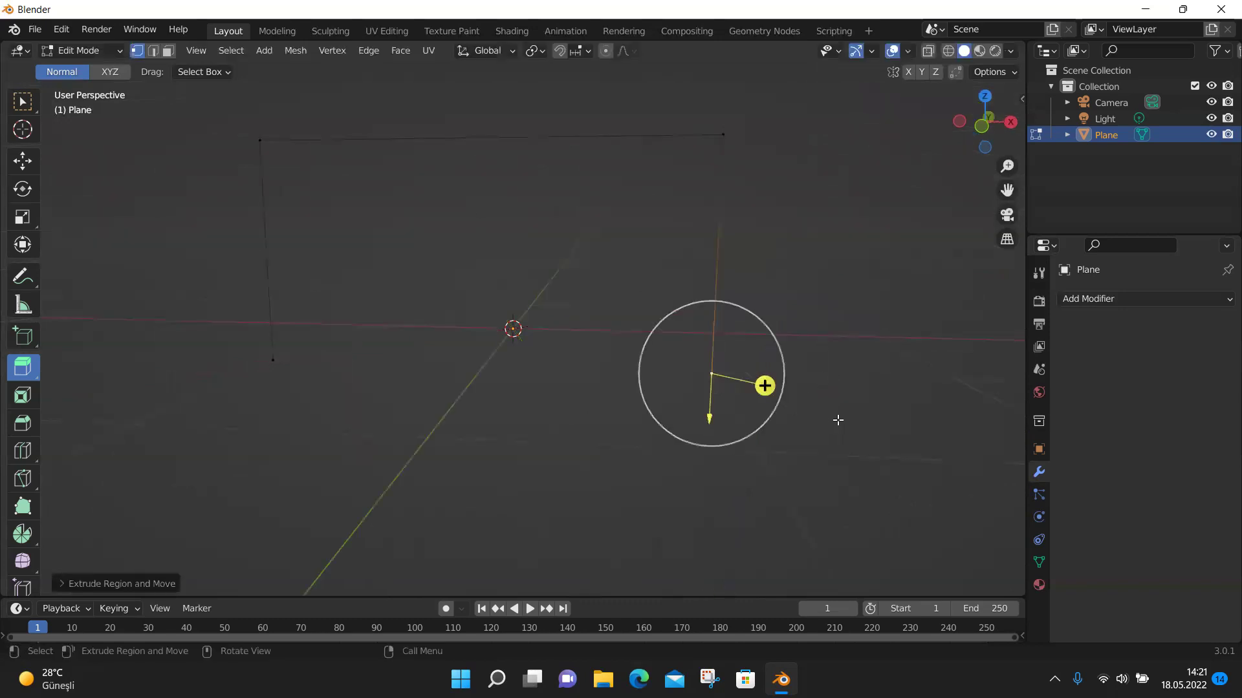
key(KP_1)
scroll(835, 398, down, 2)
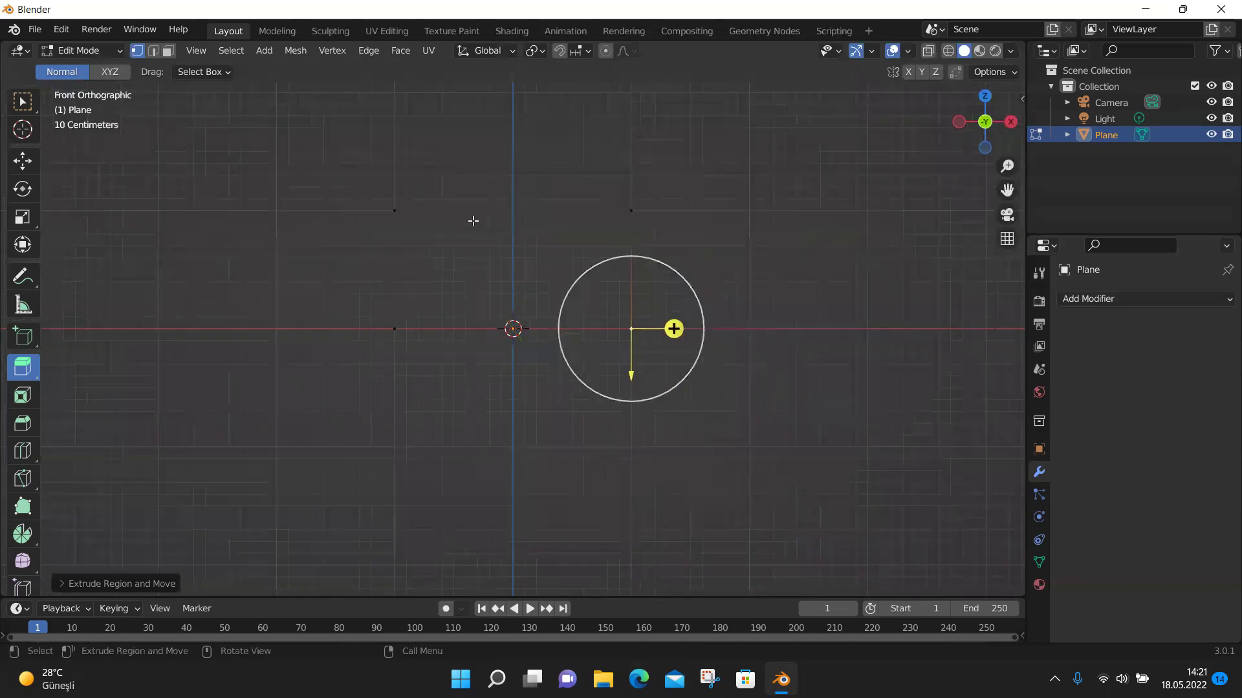
click(428, 208)
drag(366, 179, 753, 419)
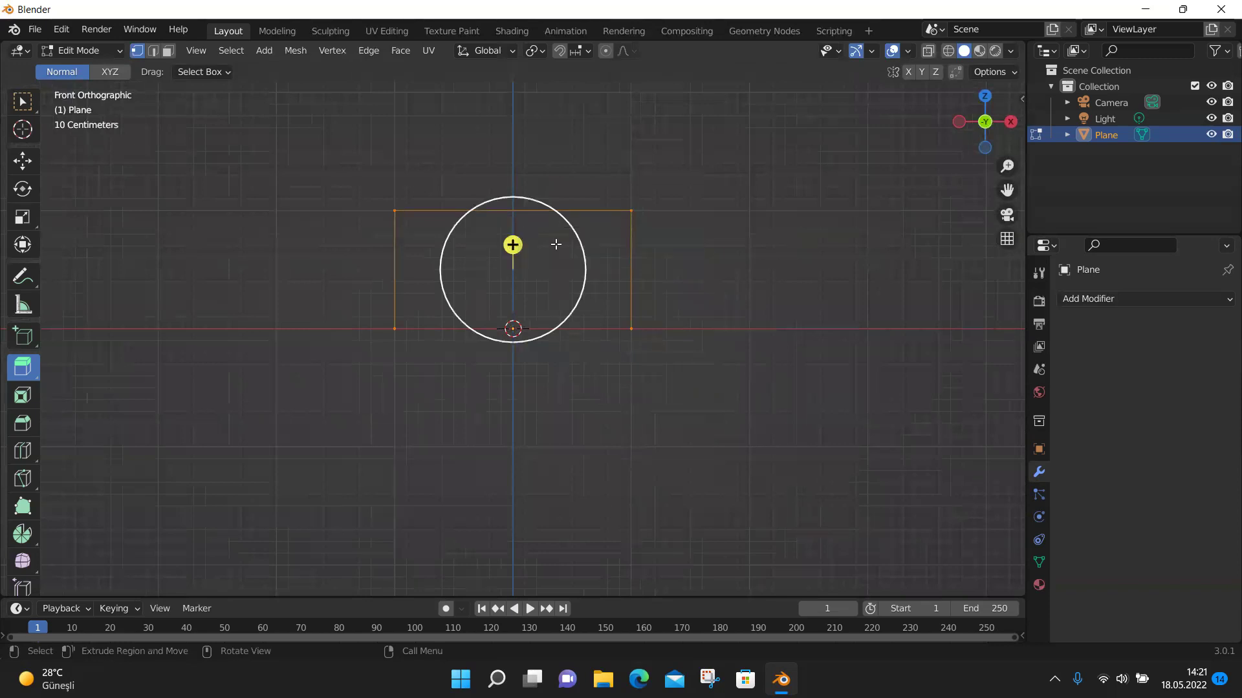
Extrude the lower vertex on the positive X side 1 m outward along the global X axis.
click(632, 329)
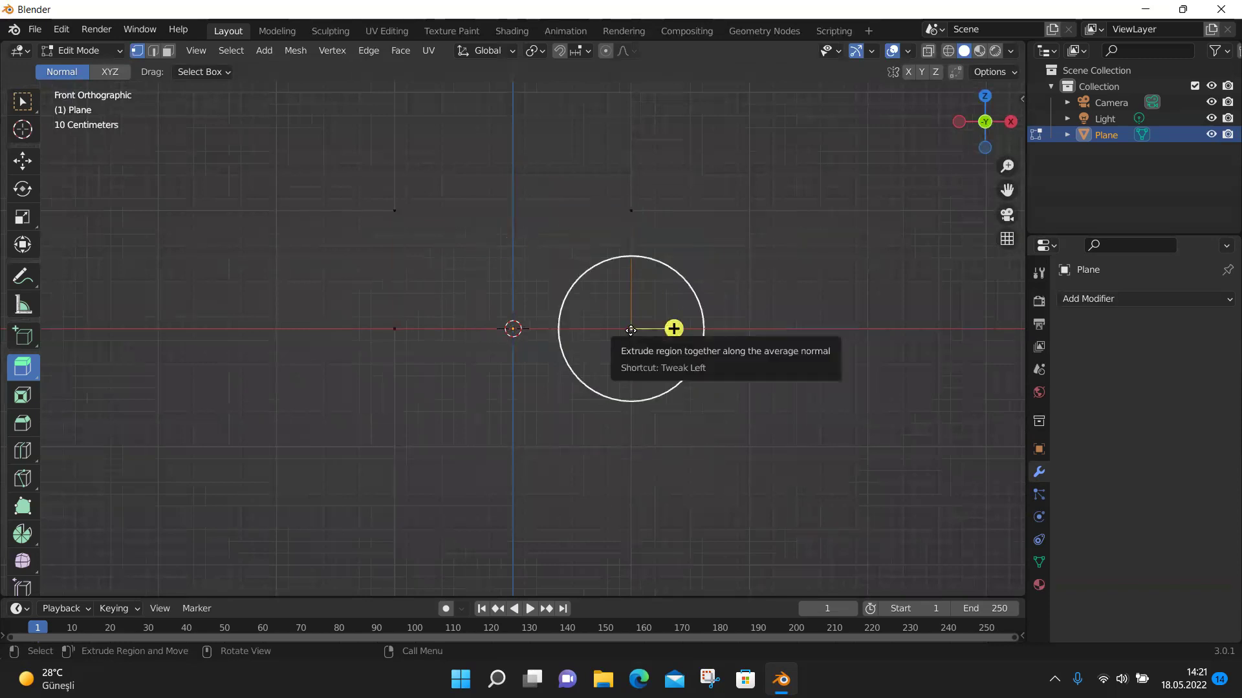
drag(632, 328, 773, 341)
click(630, 328)
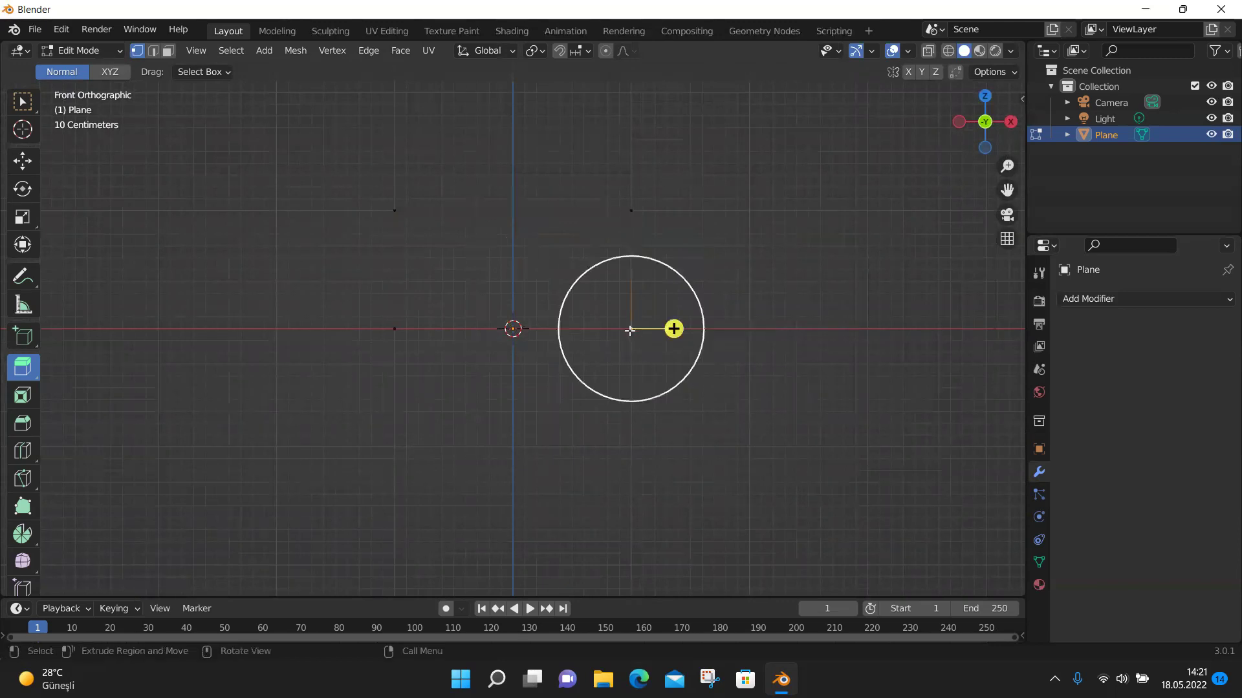
drag(629, 331, 784, 332)
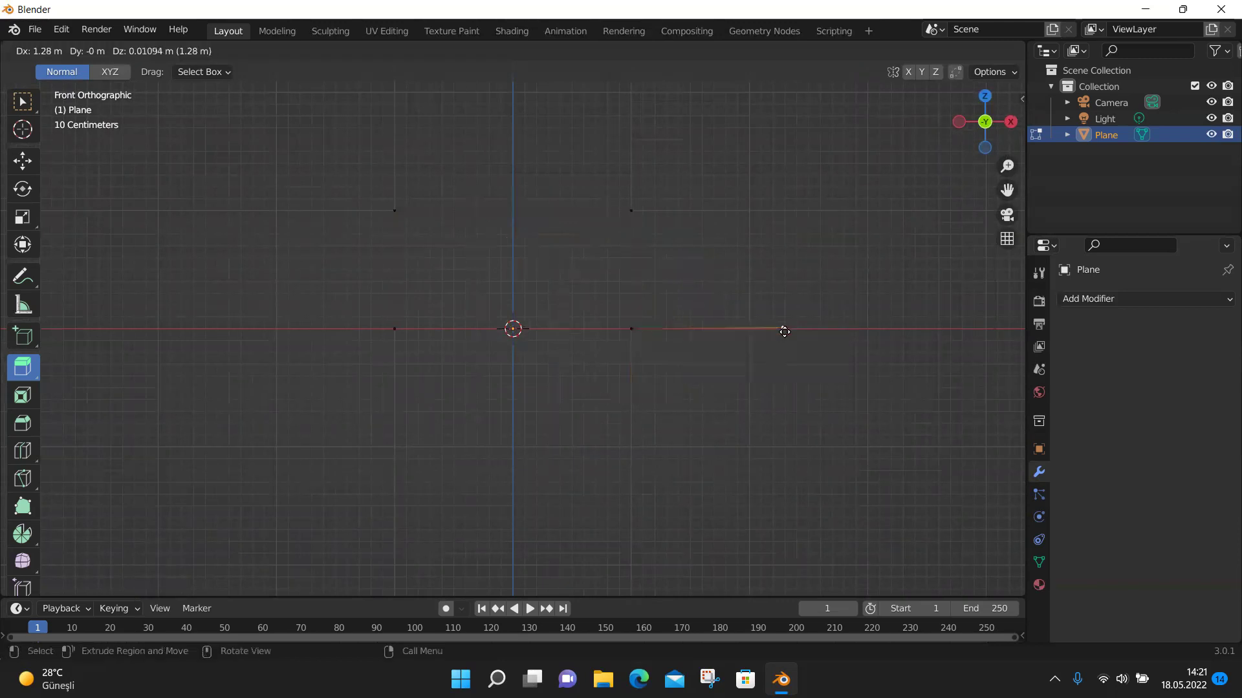
text(x1)
key(Return)
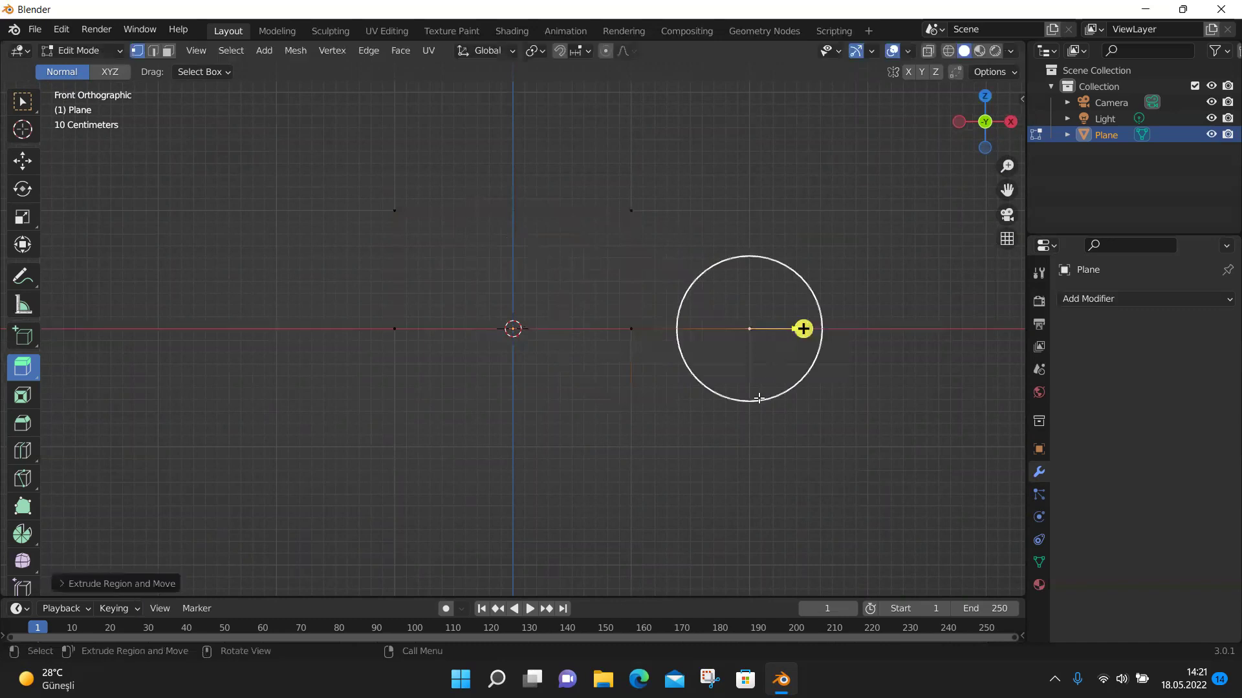
Extrude the opposite lower vertex outward along negative global X, matching the other foot edge's length, and select the whole chain.
click(393, 328)
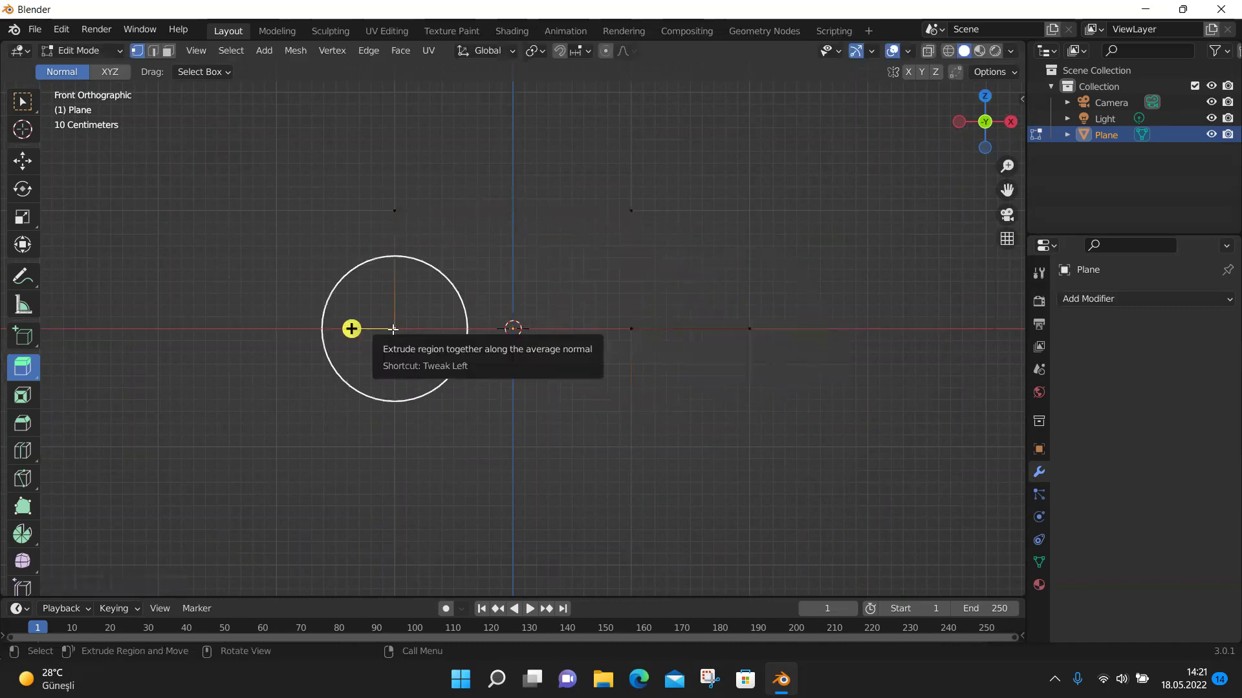
drag(393, 329, 277, 341)
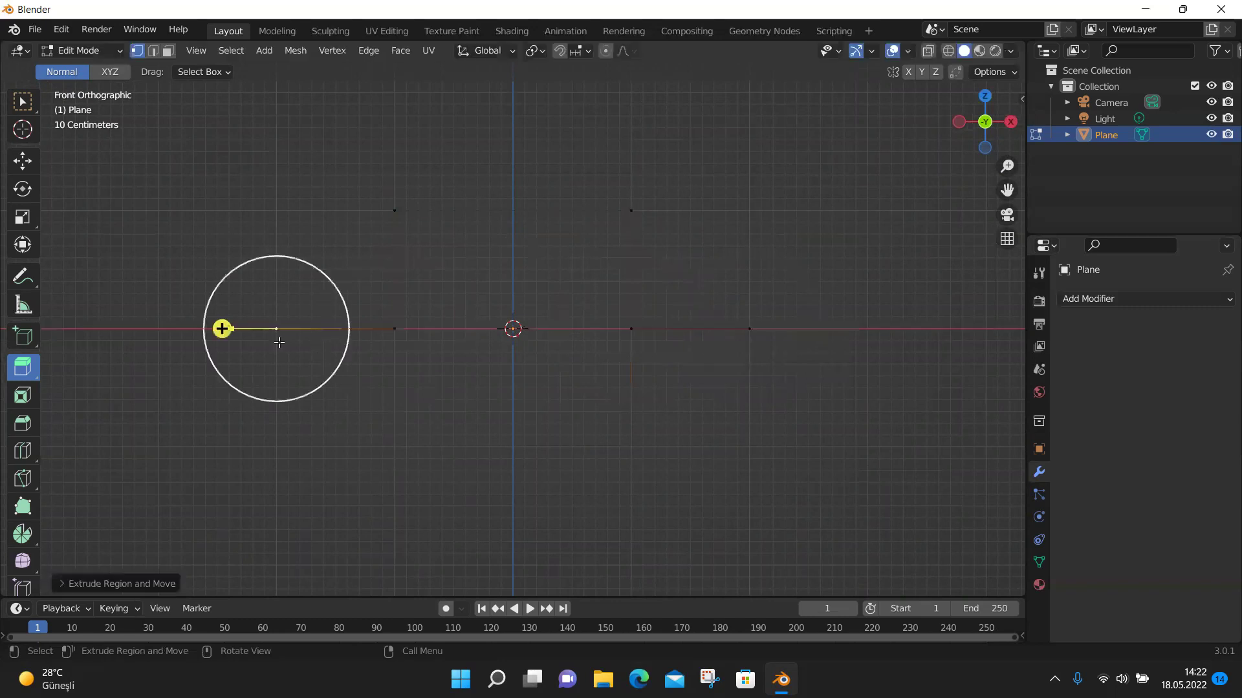
scroll(383, 302, down, 1)
scroll(382, 302, down, 1)
drag(270, 186, 768, 435)
key(KP_5)
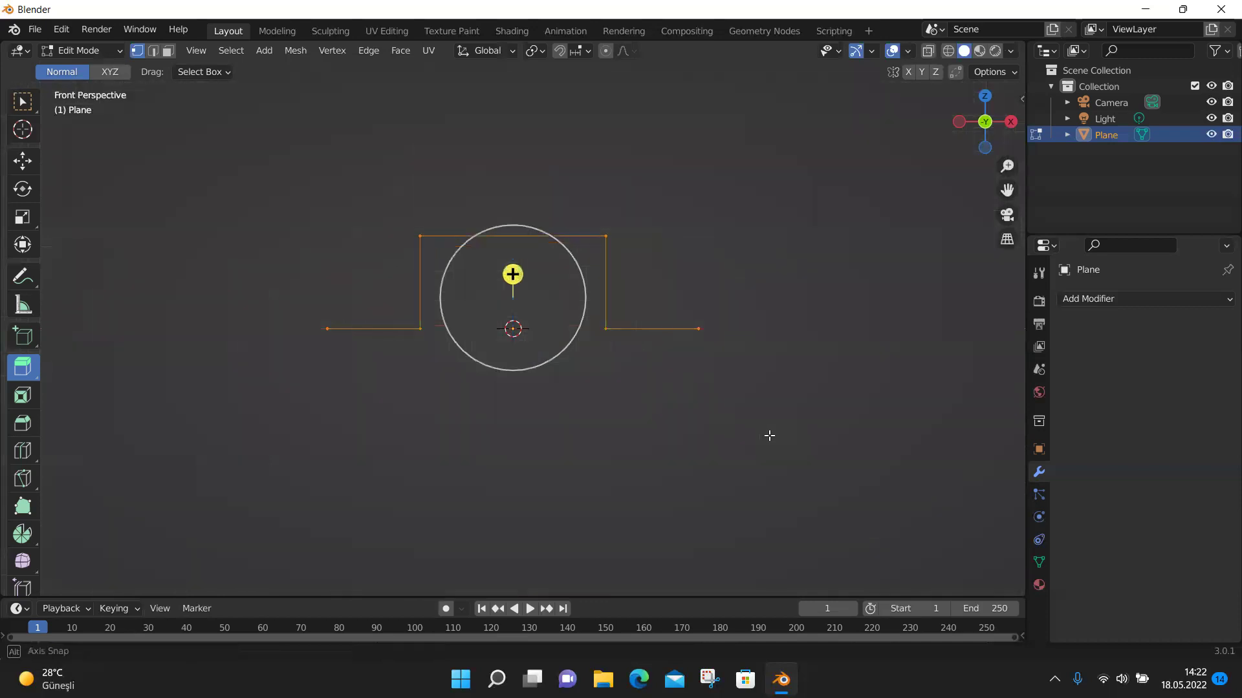
mouse_move(785, 503)
middle_down()
mouse_move(737, 498)
mouse_move(795, 496)
mouse_move(770, 488)
middle_up()
Add a Skin modifier to the vertex chain and enable its Y symmetry in addition to X.
click(1156, 298)
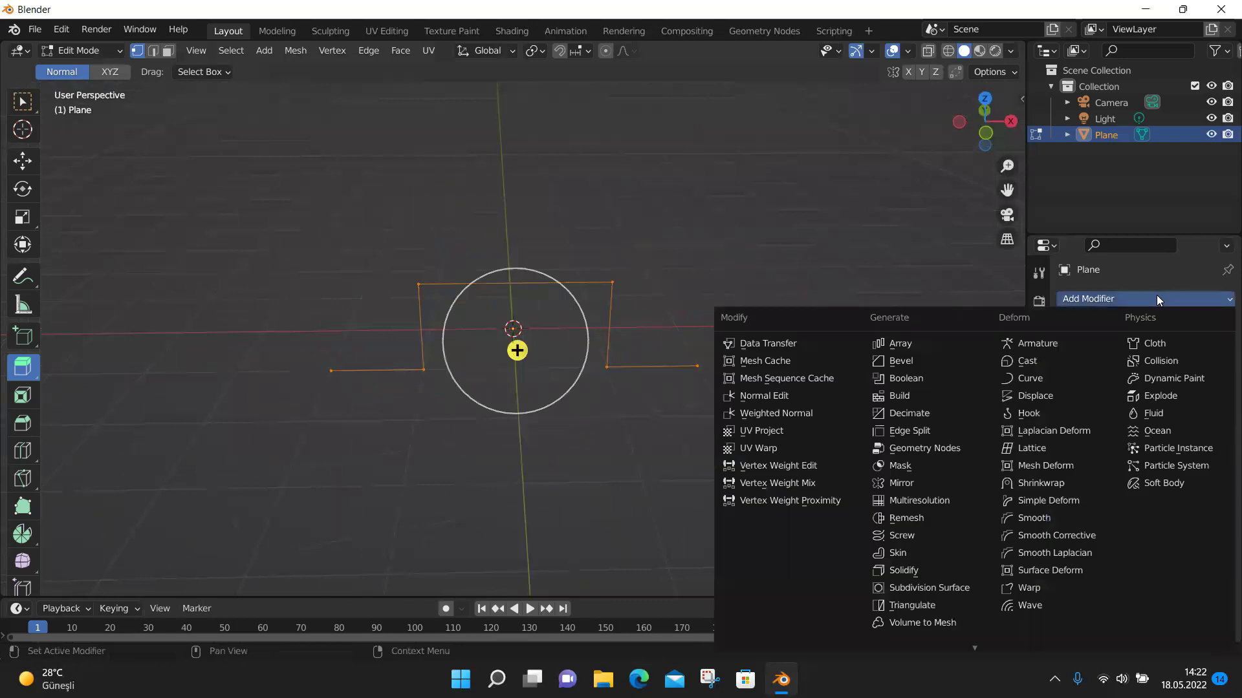
click(899, 552)
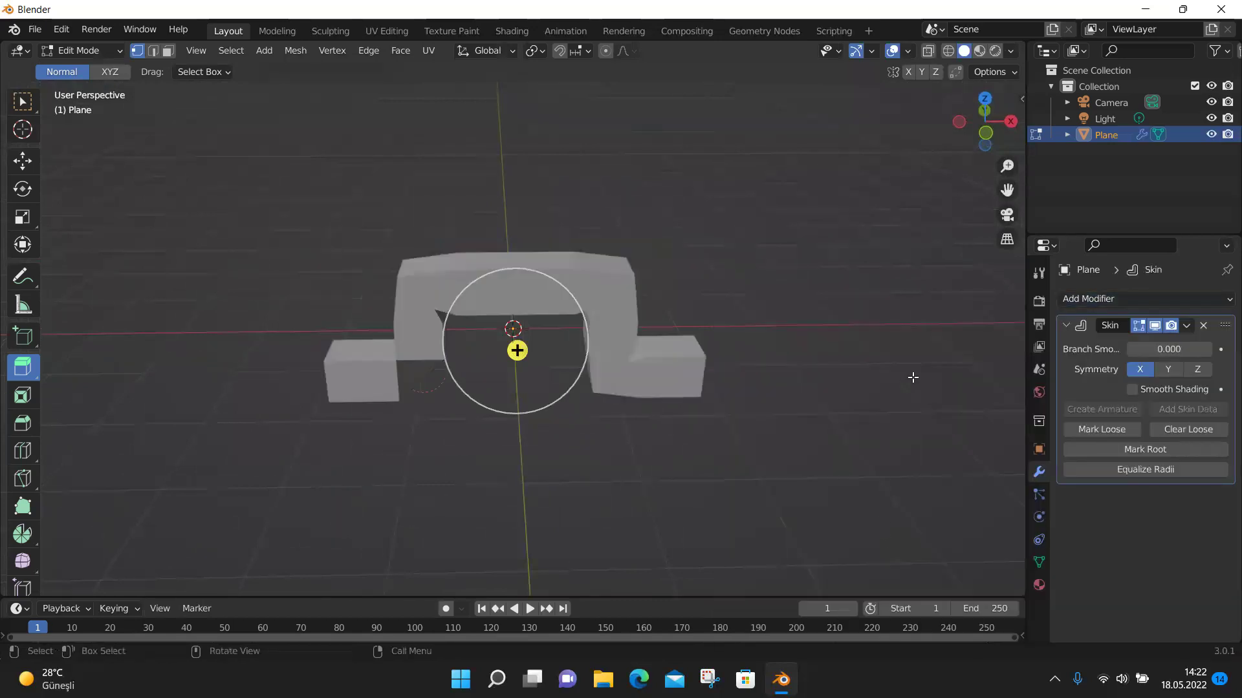
mouse_move(1164, 349)
mouse_down()
mouse_move(1227, 349)
mouse_move(1162, 353)
mouse_up()
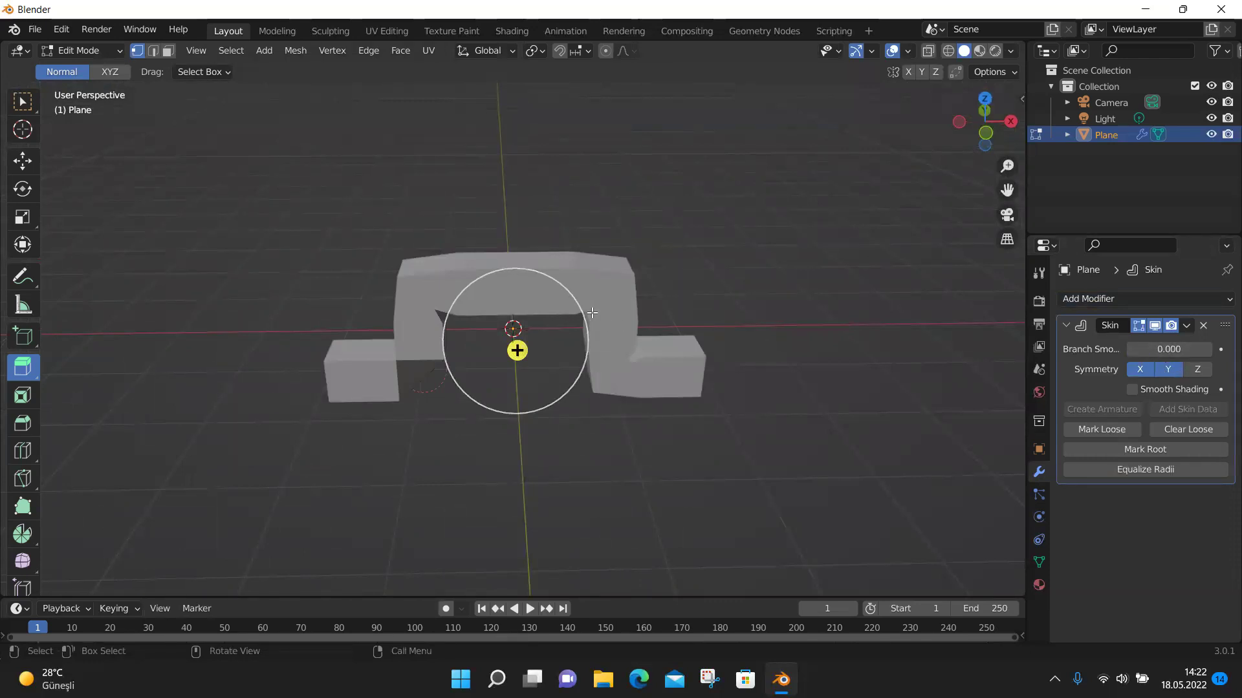
Undo the skinning and both outward foot extrusions at the chain's lower vertices.
key(ctrl+z)
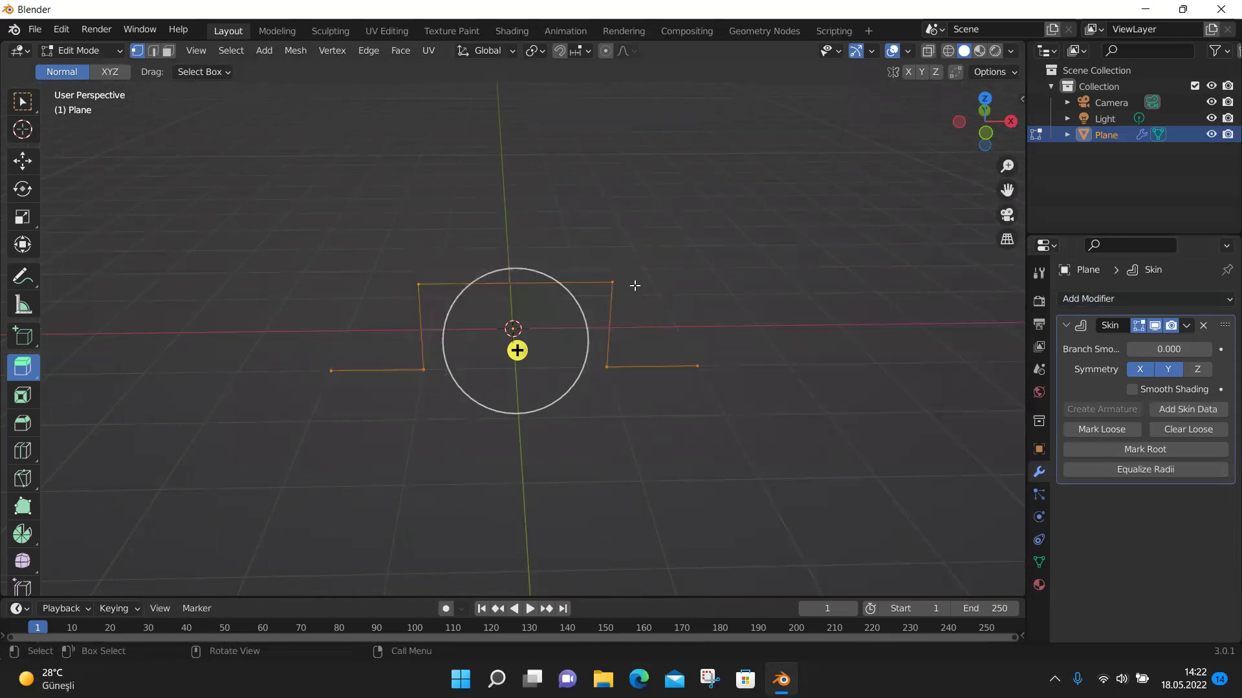
click(331, 370)
key(ctrl+z)
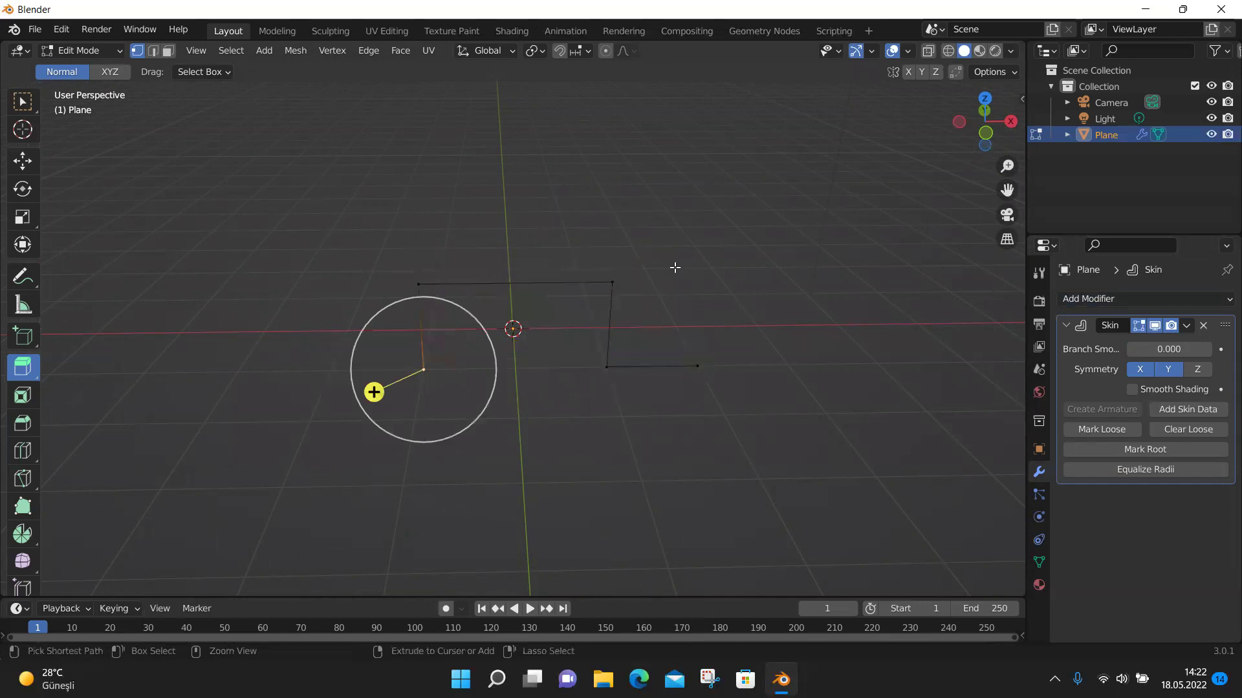
key(ctrl+z)
key(ctrl+z)
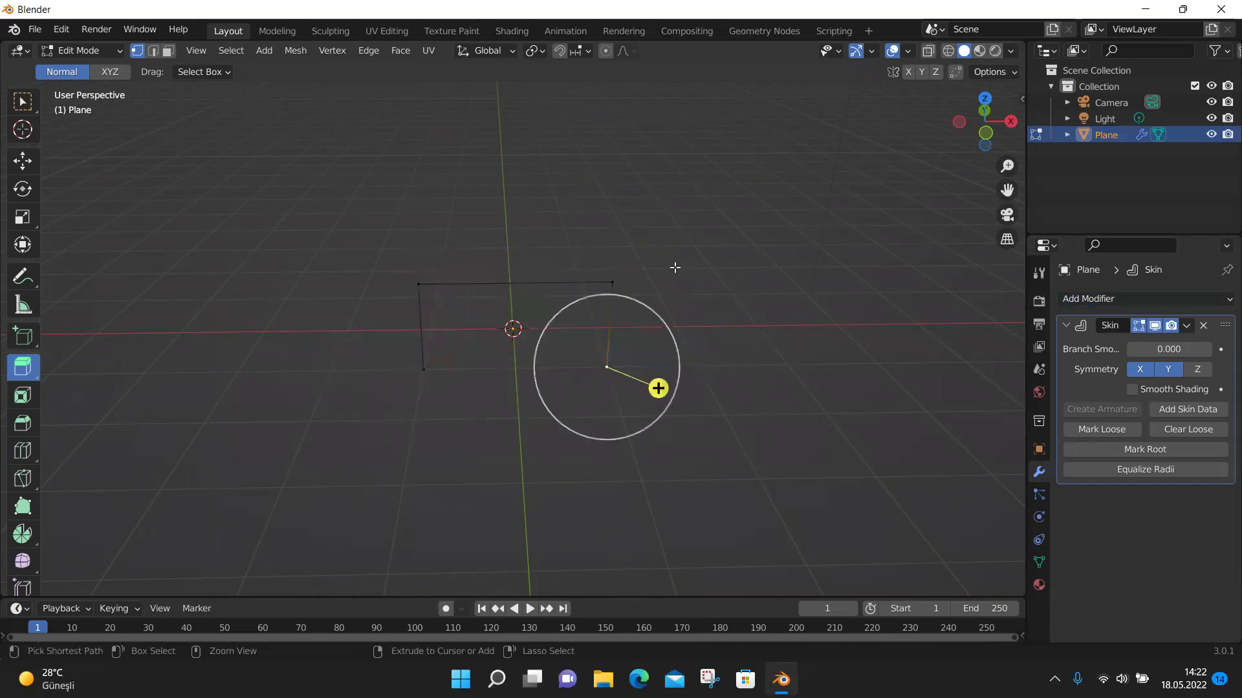
Extrude the lower vertex on the positive X side 1 m along the global X axis again.
click(608, 368)
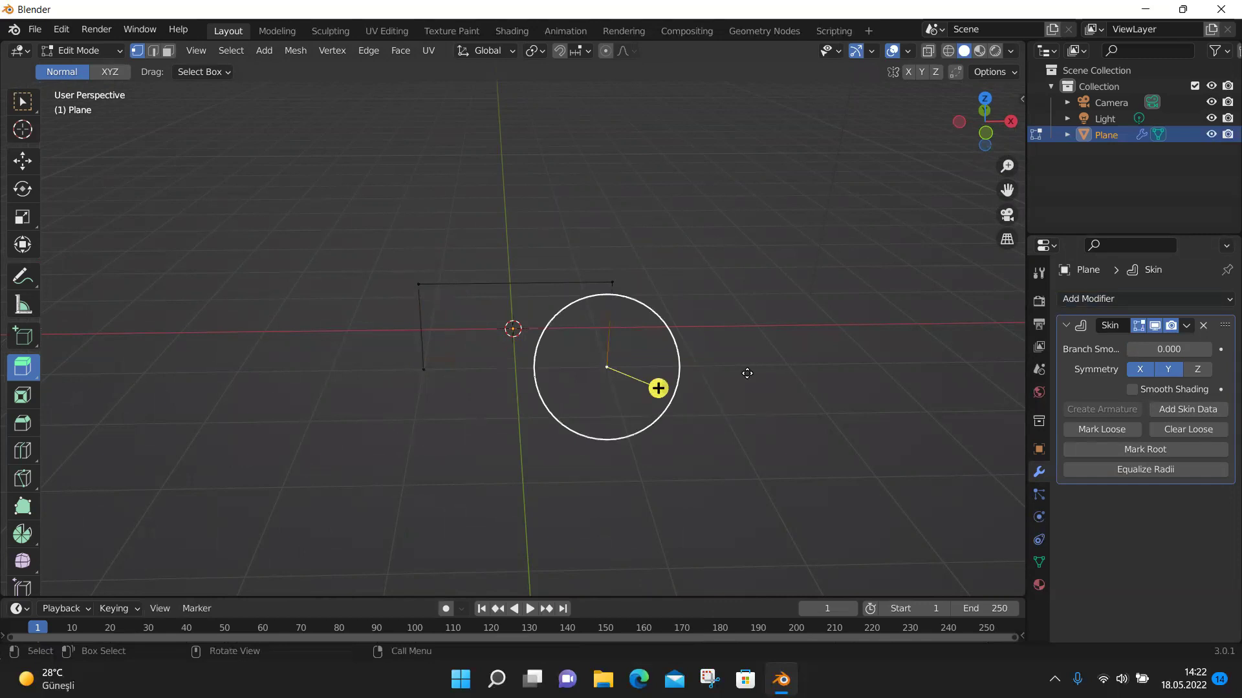
key(e)
key(x)
key(1)
key(x)
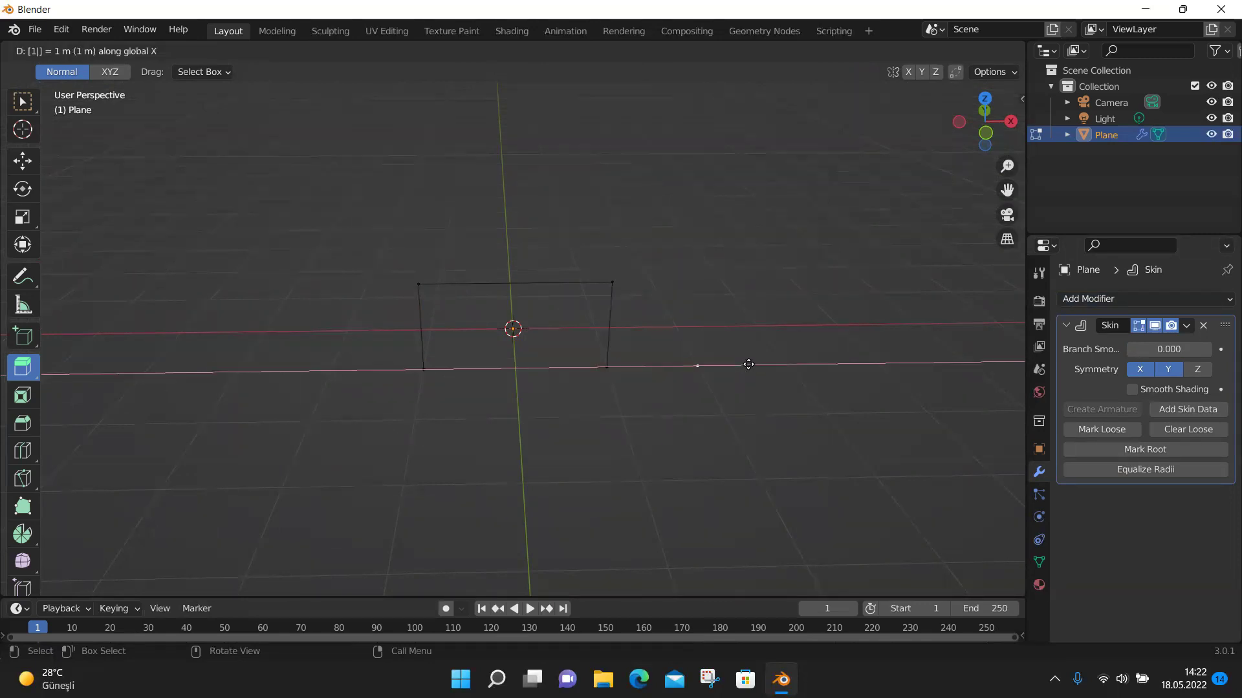
key(Return)
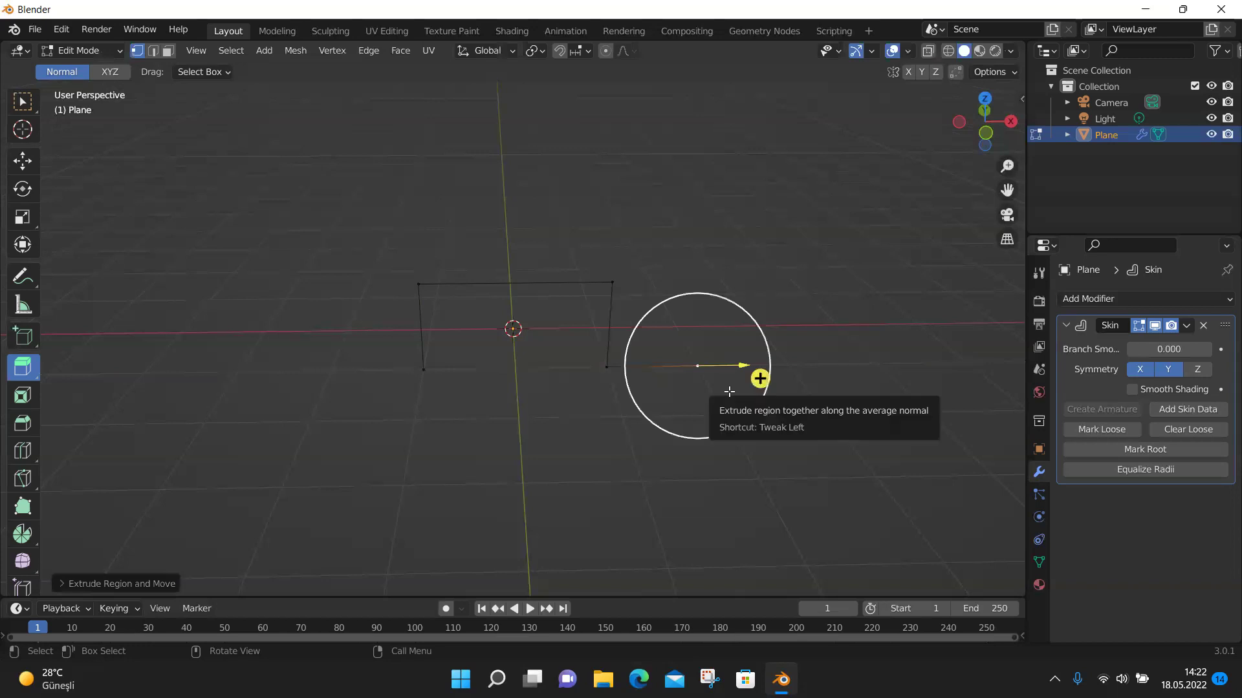
Extrude the opposite lower vertex -1 m along the global X axis and clear the selection.
click(424, 370)
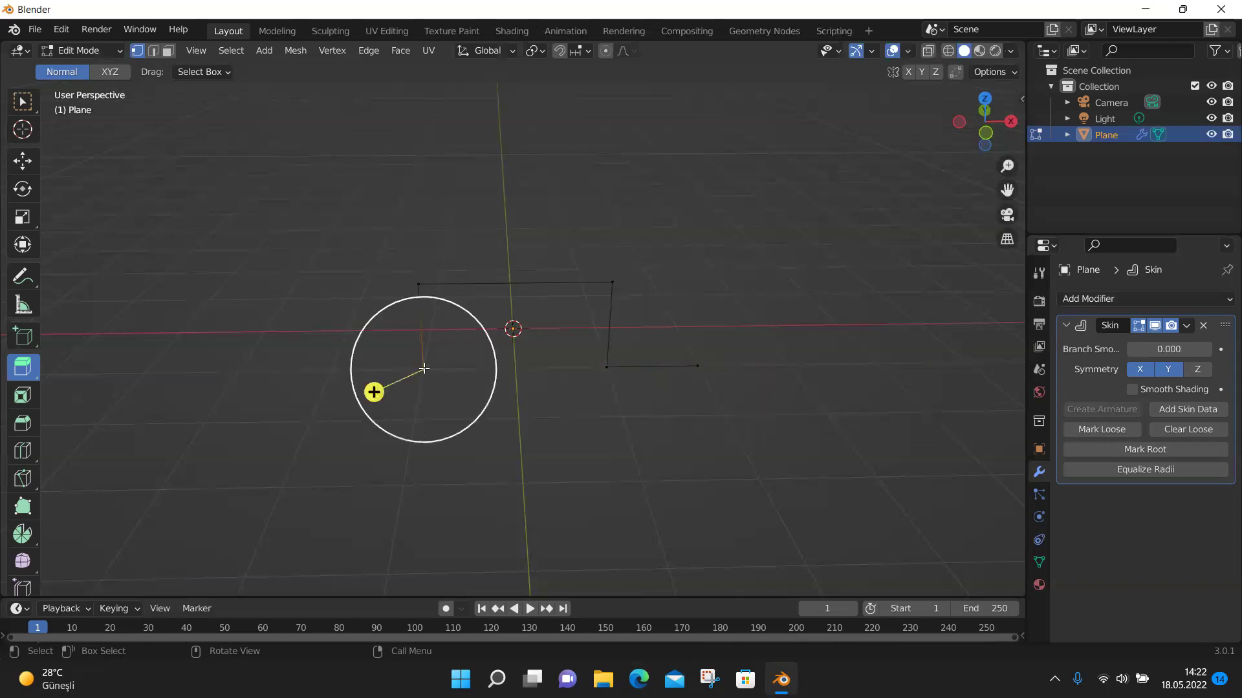
drag(374, 390, 314, 369)
text(x)
text(-1)
key(Return)
click(778, 465)
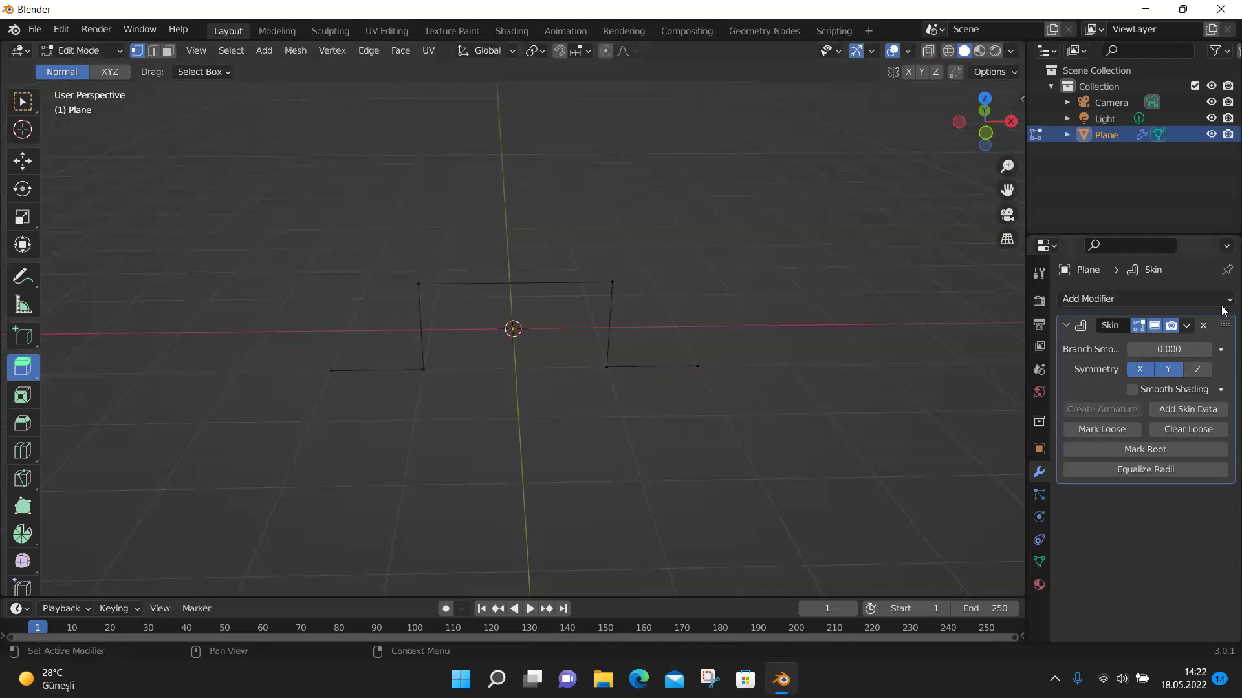
Switch to Object Mode and select the vertex chain object.
click(1065, 326)
click(1063, 326)
click(1186, 326)
click(96, 52)
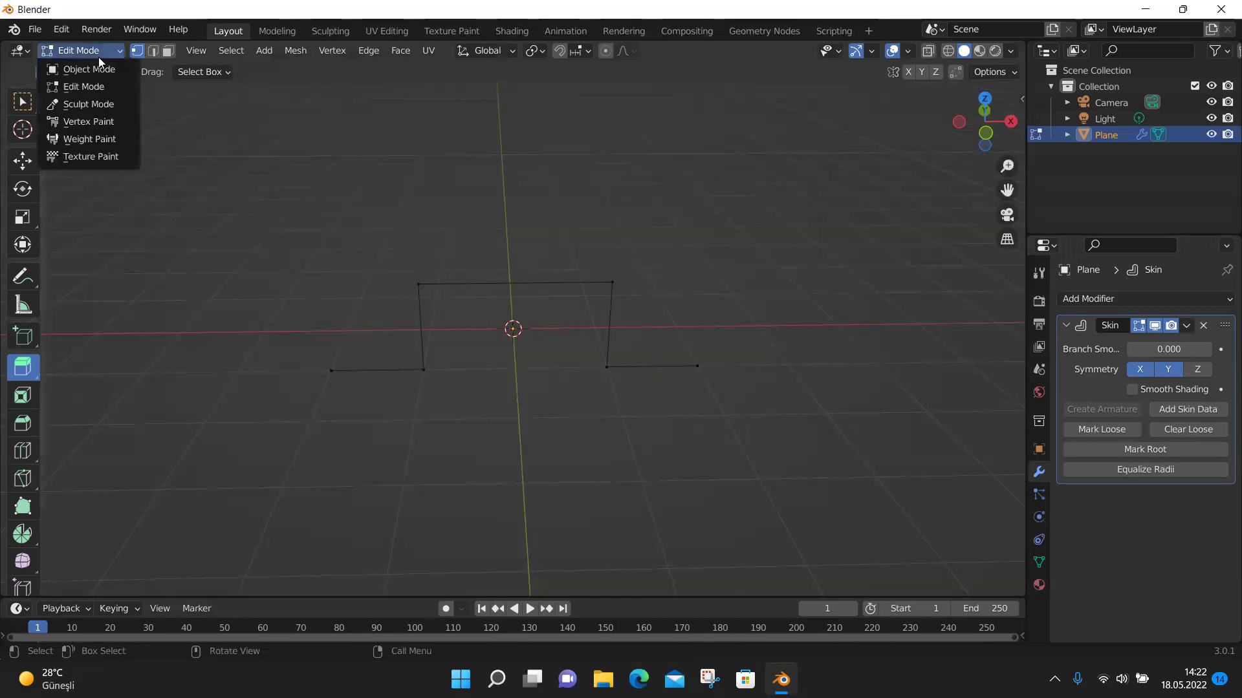
click(89, 69)
click(309, 305)
drag(297, 232, 743, 426)
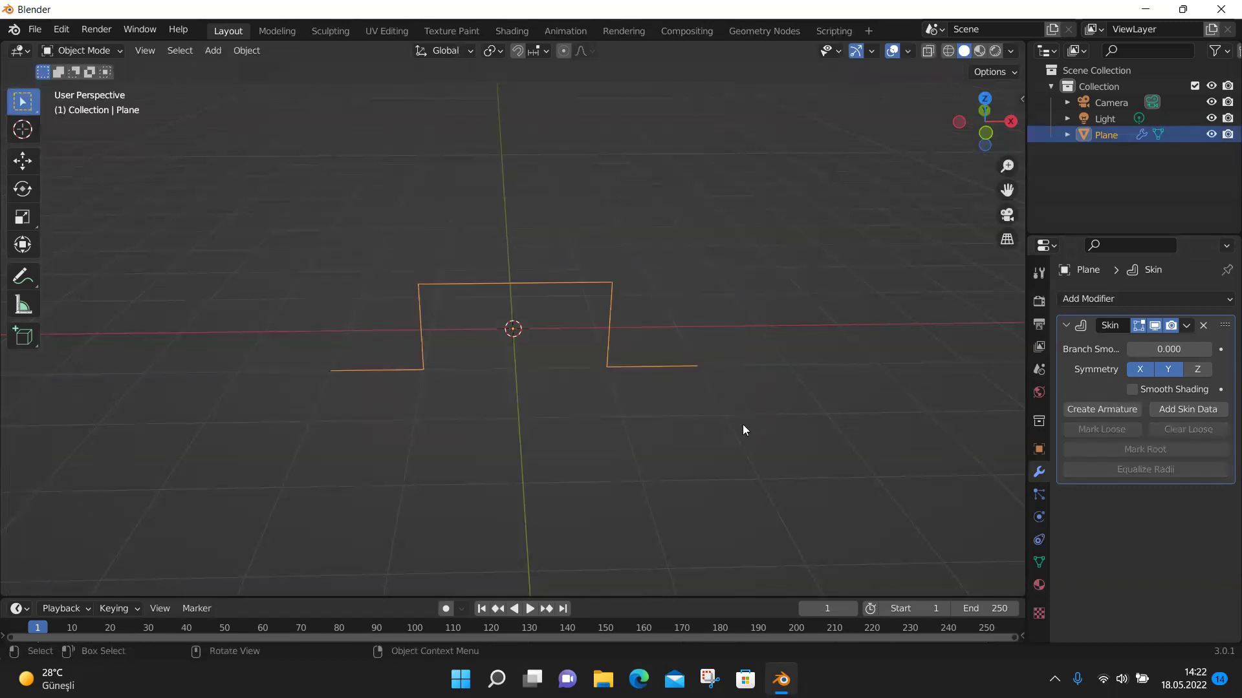
Add a second Skin modifier to the chain and set its branch smoothing to 0.284.
click(1113, 296)
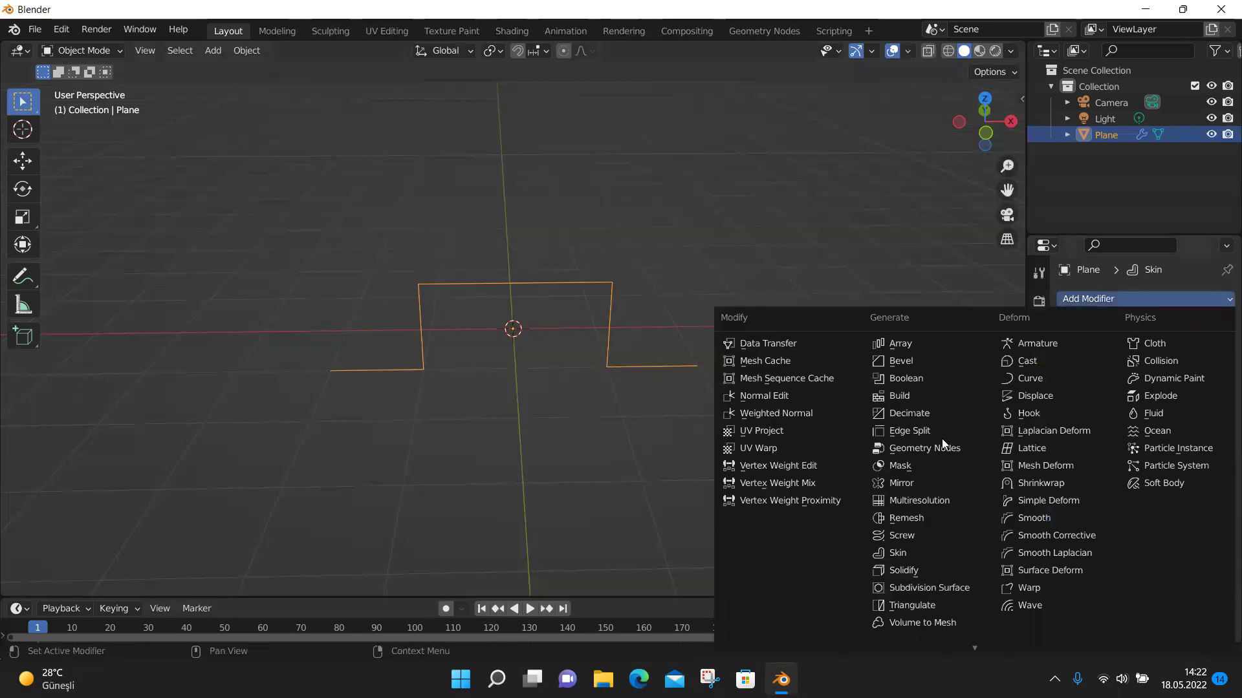
click(900, 554)
drag(1156, 522, 1183, 523)
drag(1152, 349, 1151, 349)
Apply the first Skin modifier in the stack to the chain object.
click(1186, 325)
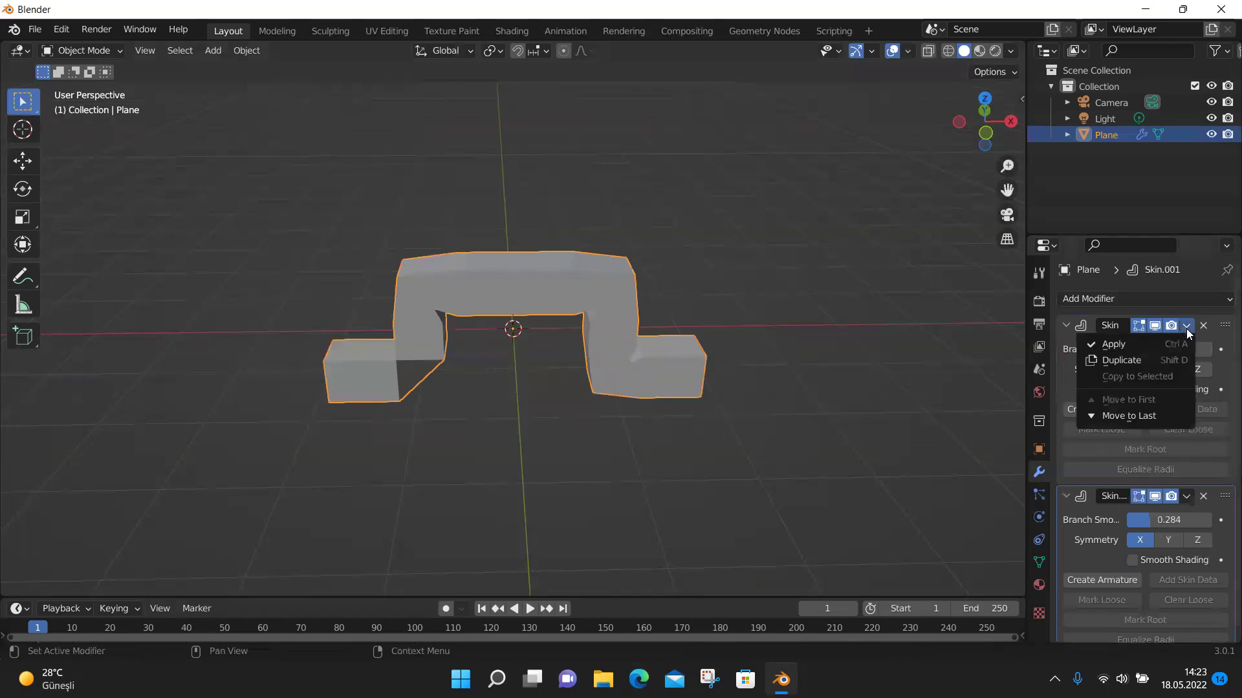
click(1163, 341)
middle_drag(508, 429, 482, 405)
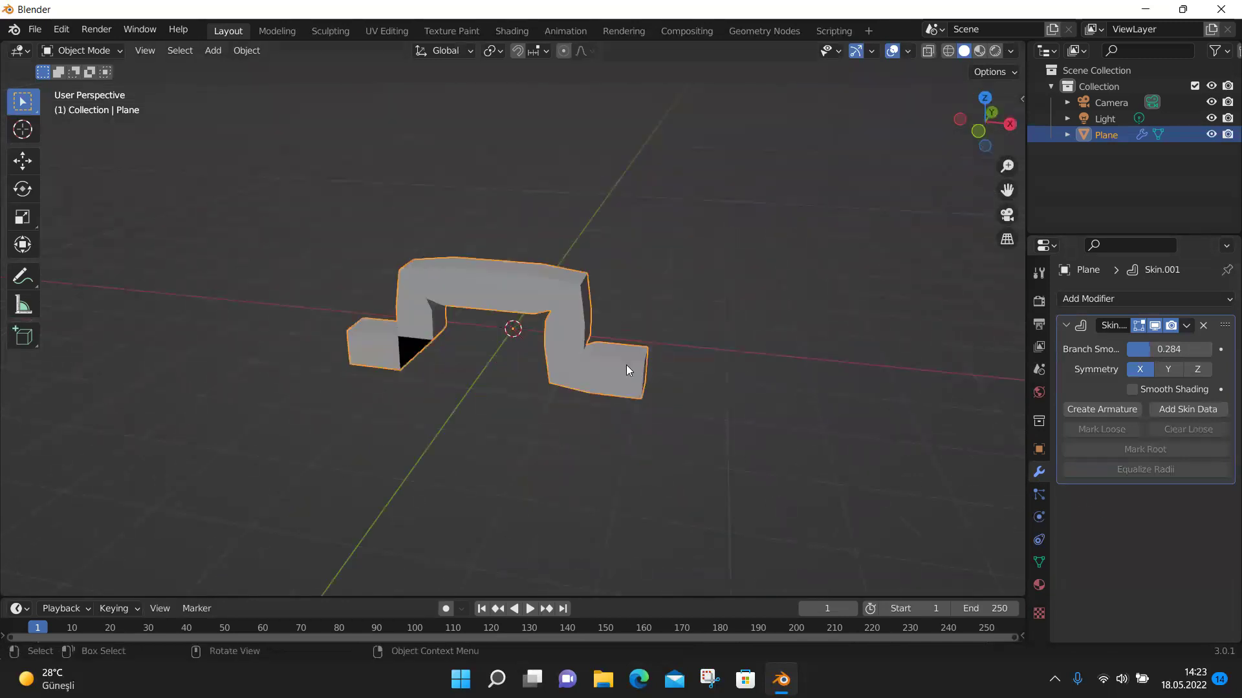
Enter Edit Mode with face selection and extrude a front face of the top bar outward into a long beam.
click(118, 52)
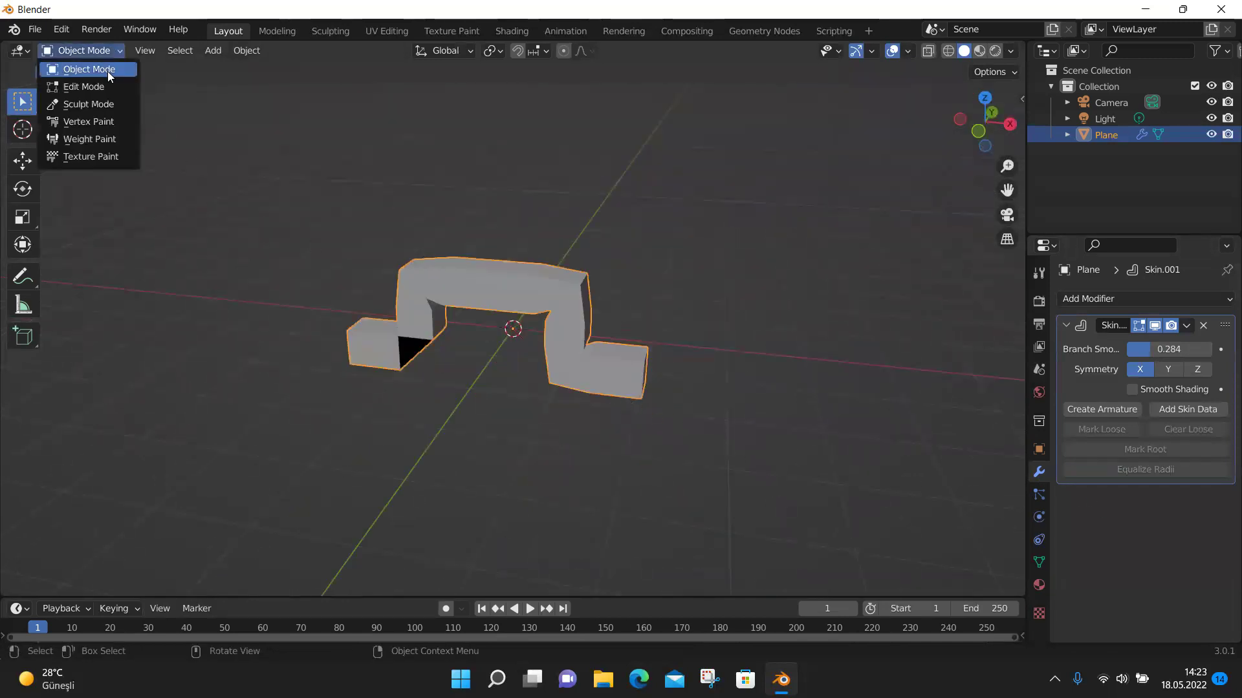
click(99, 82)
click(533, 314)
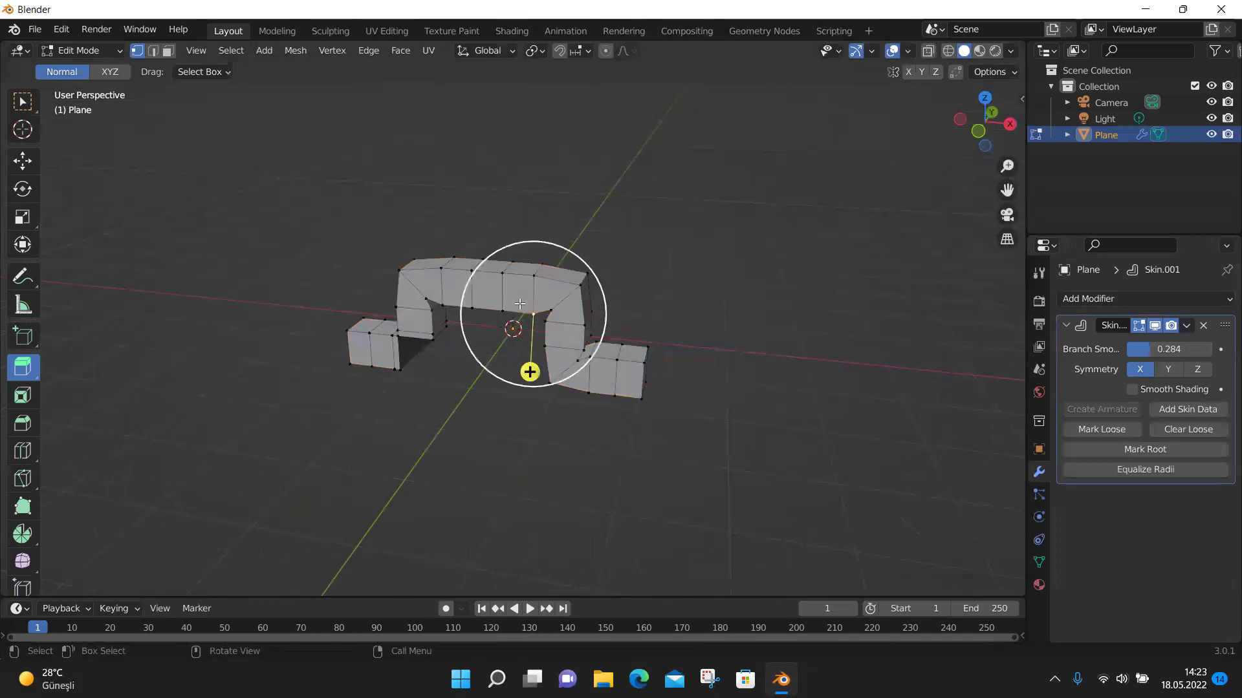
click(167, 50)
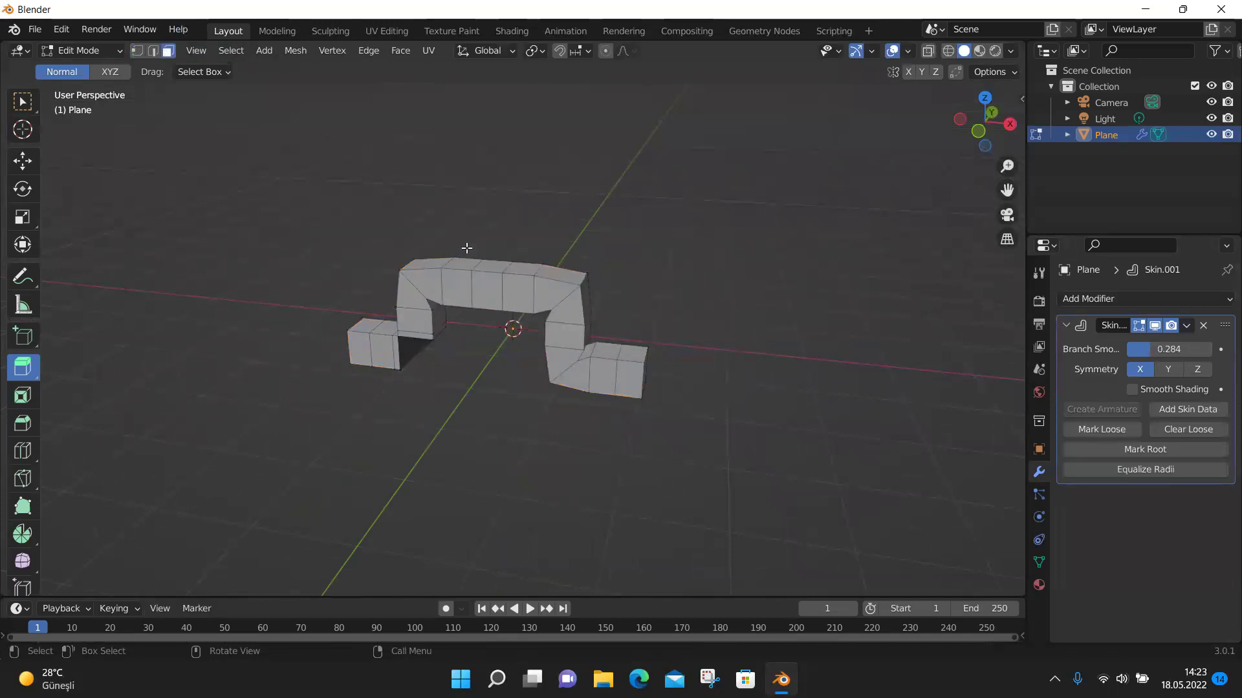
click(515, 294)
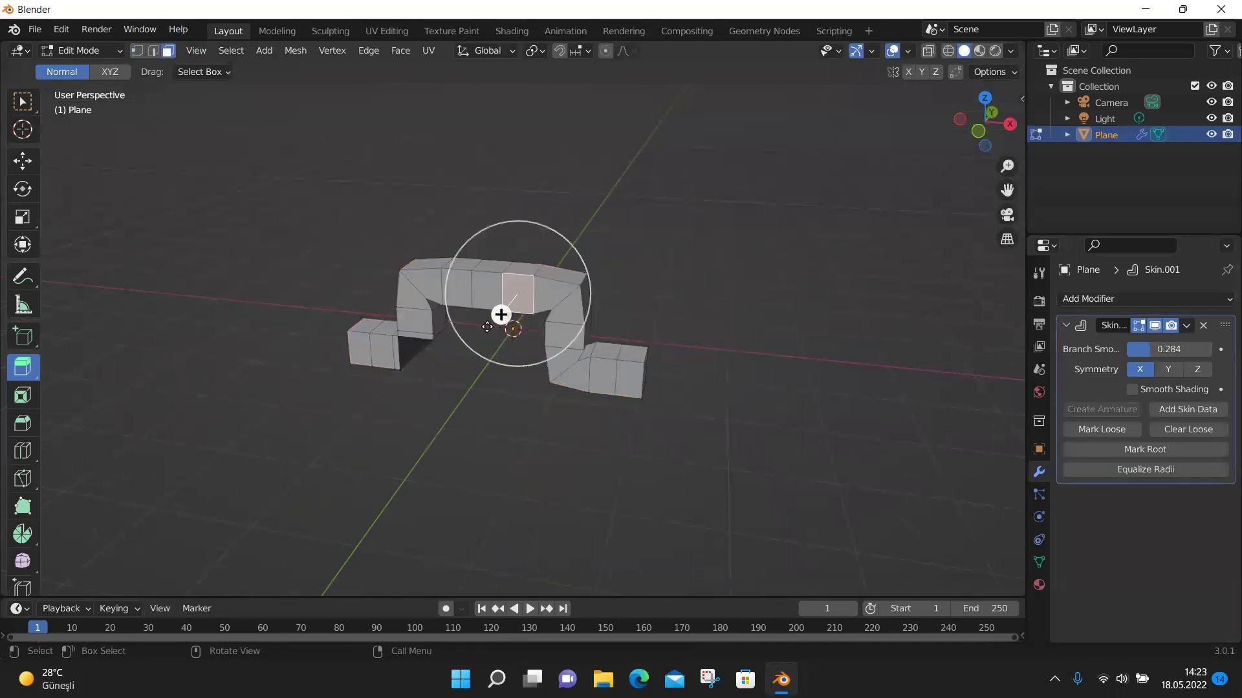
drag(487, 327, 350, 503)
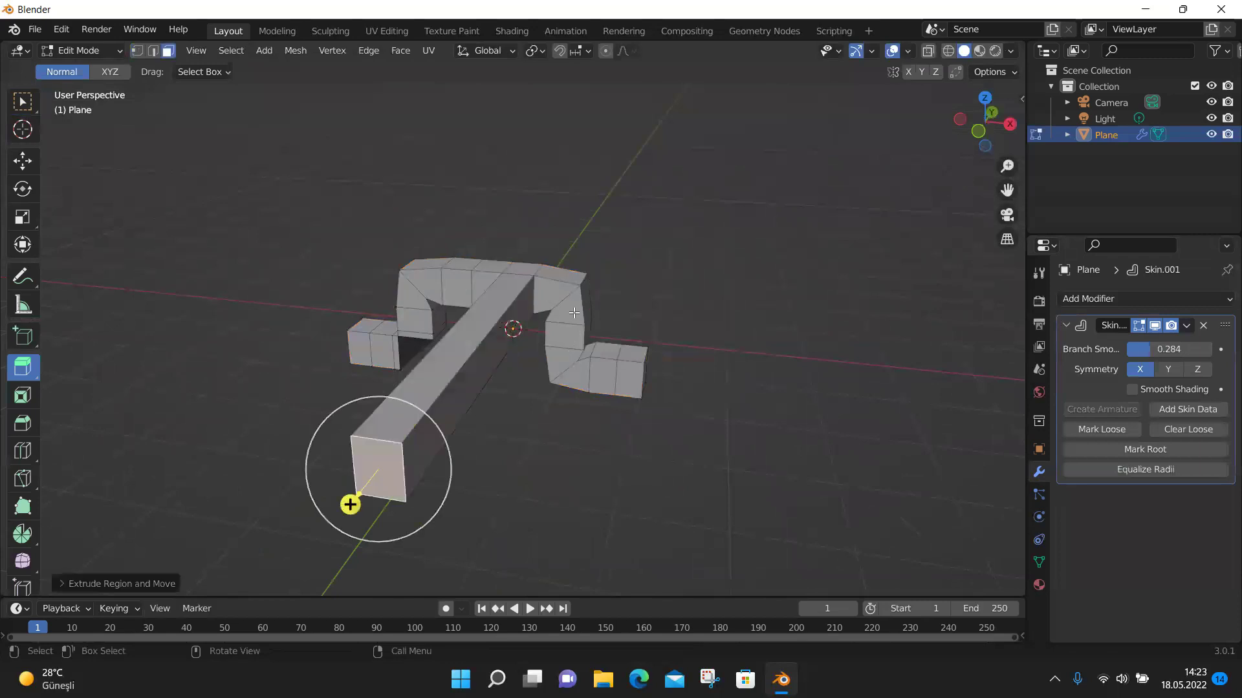
Extrude a front face of the positive X leg outward and the top face of its foot upward.
click(573, 311)
drag(552, 334, 601, 484)
click(639, 351)
drag(635, 297, 645, 169)
Extrude two rear faces of the top bar backward into beams, one midway and one near the opposite corner.
middle_drag(732, 313, 471, 270)
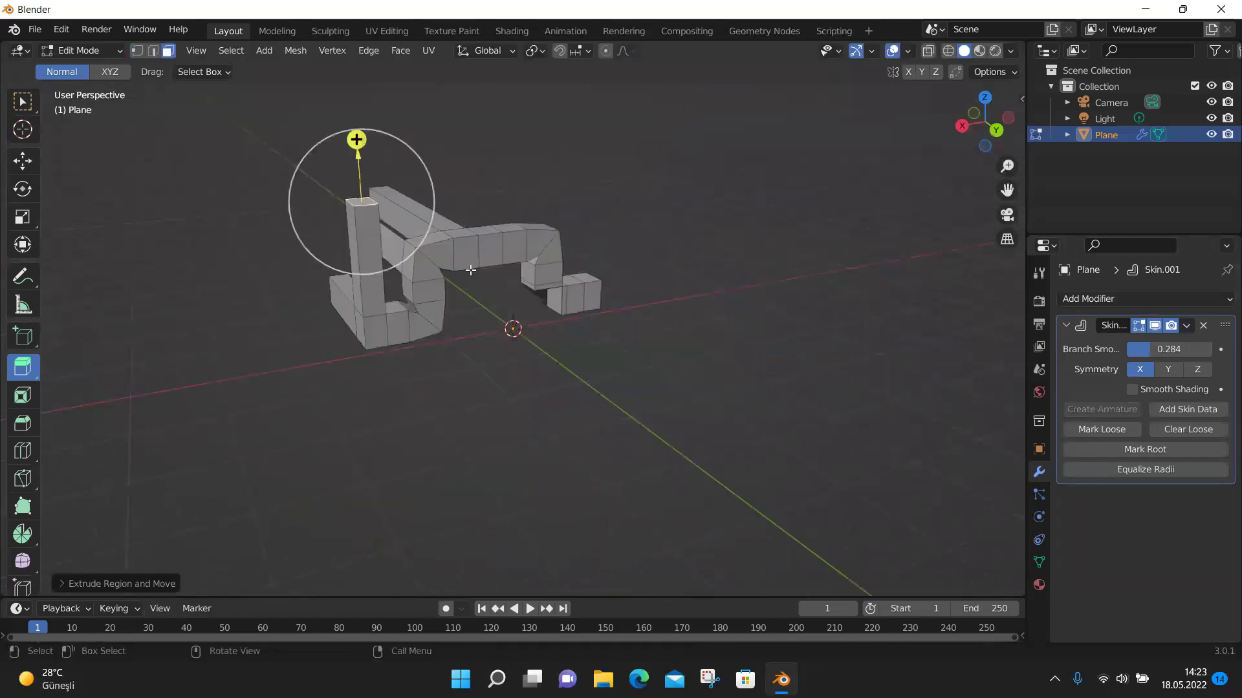
click(467, 254)
drag(488, 268, 594, 391)
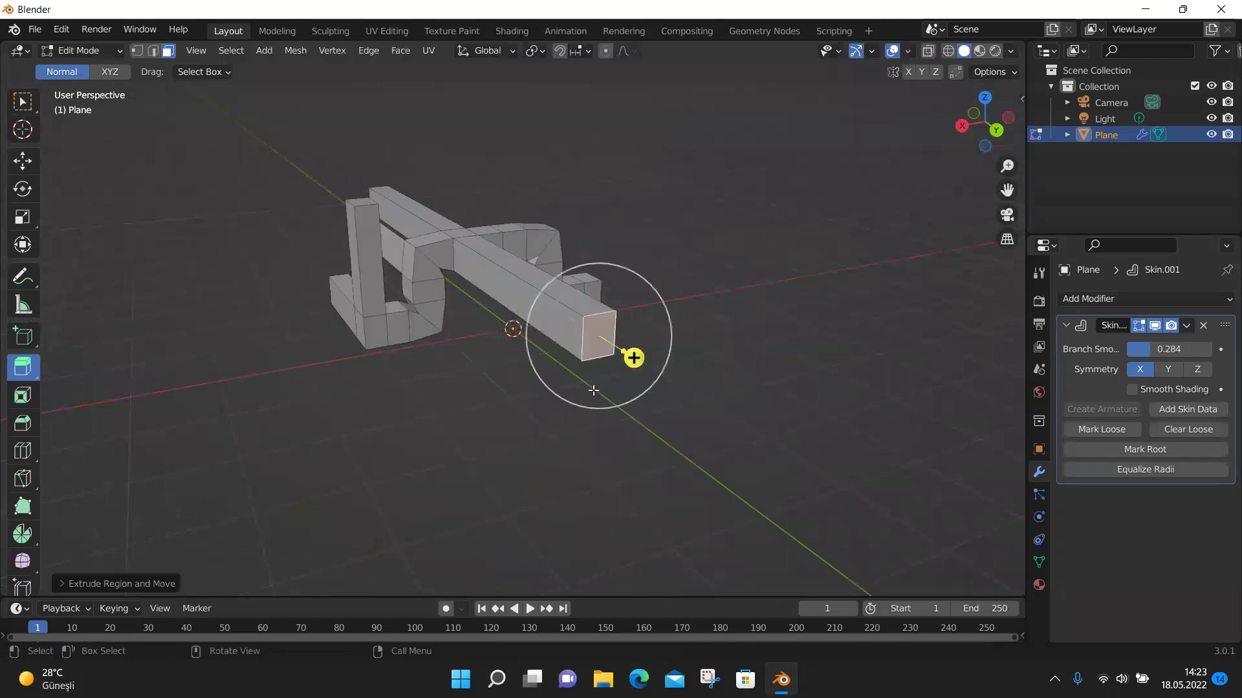
click(547, 245)
drag(568, 259, 635, 291)
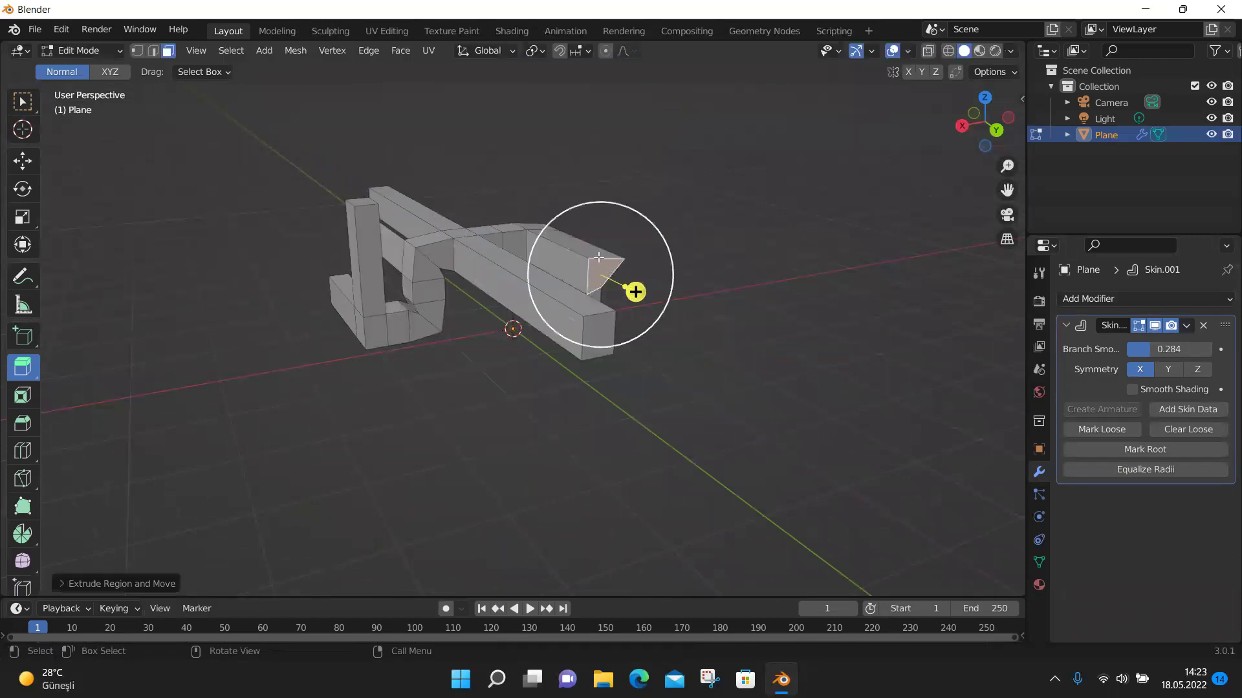
Extrude the top face at the near corner of the top bar upward into a block and its upper front edge down into a slanted plane.
click(593, 250)
drag(581, 189, 589, 130)
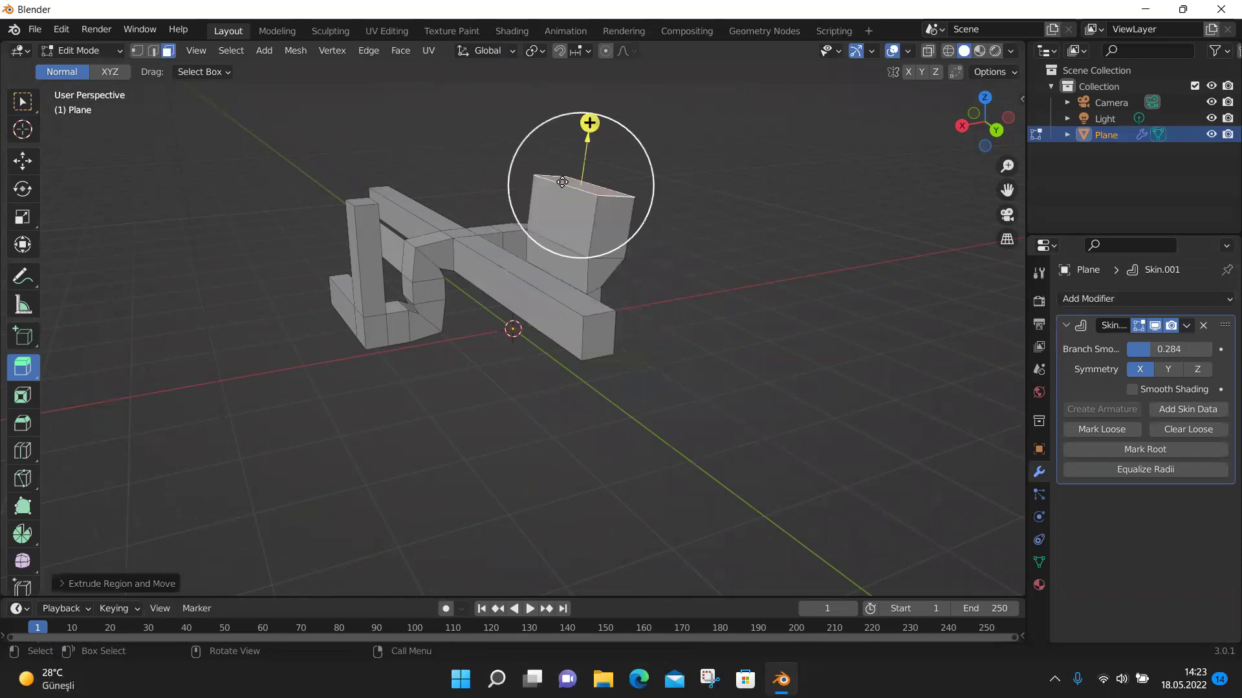
key(2)
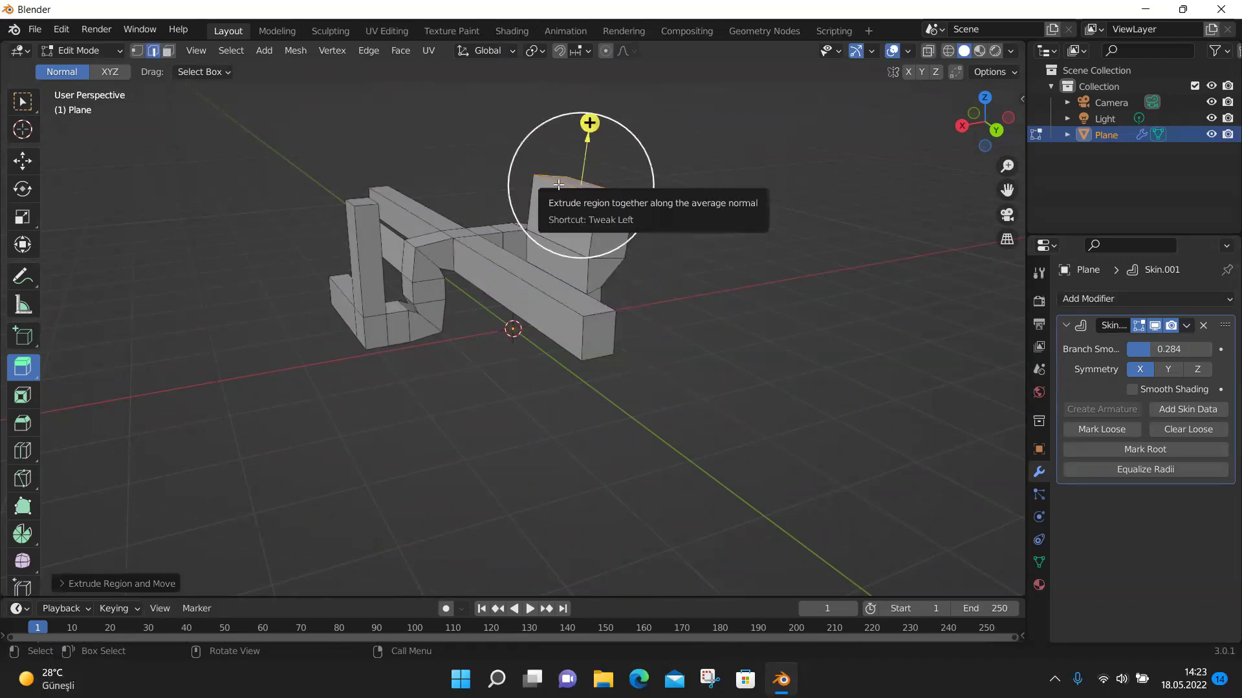
click(559, 185)
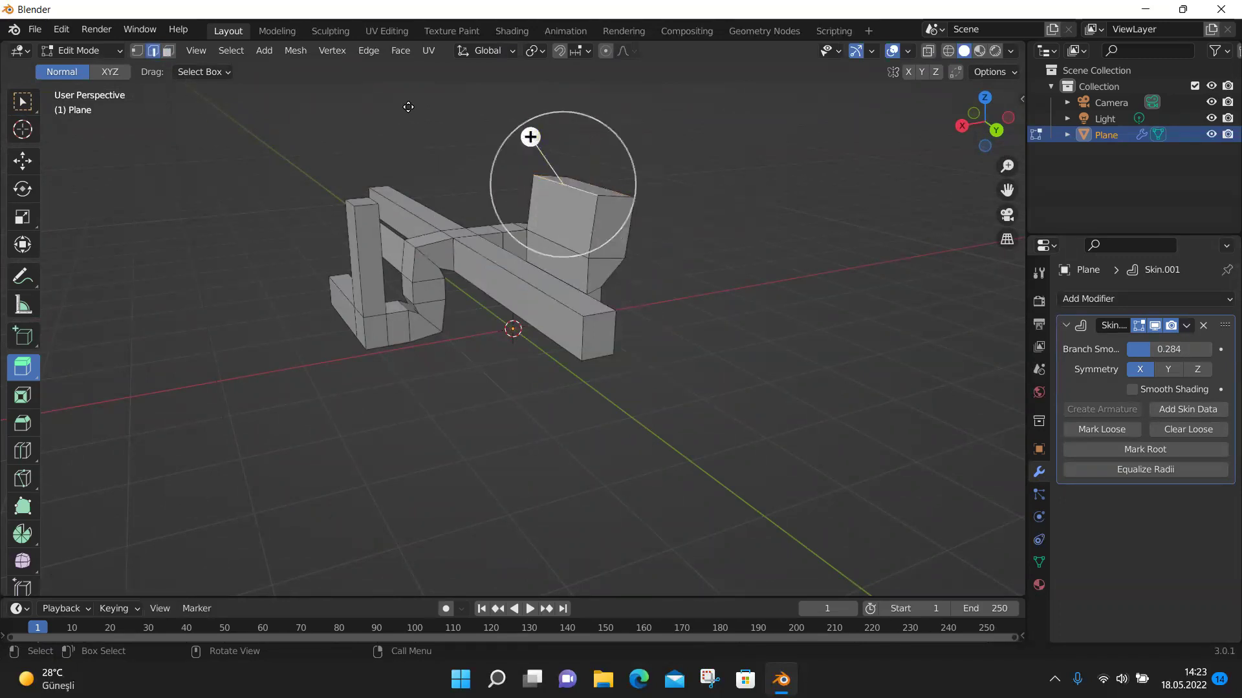
key(e)
click(319, 360)
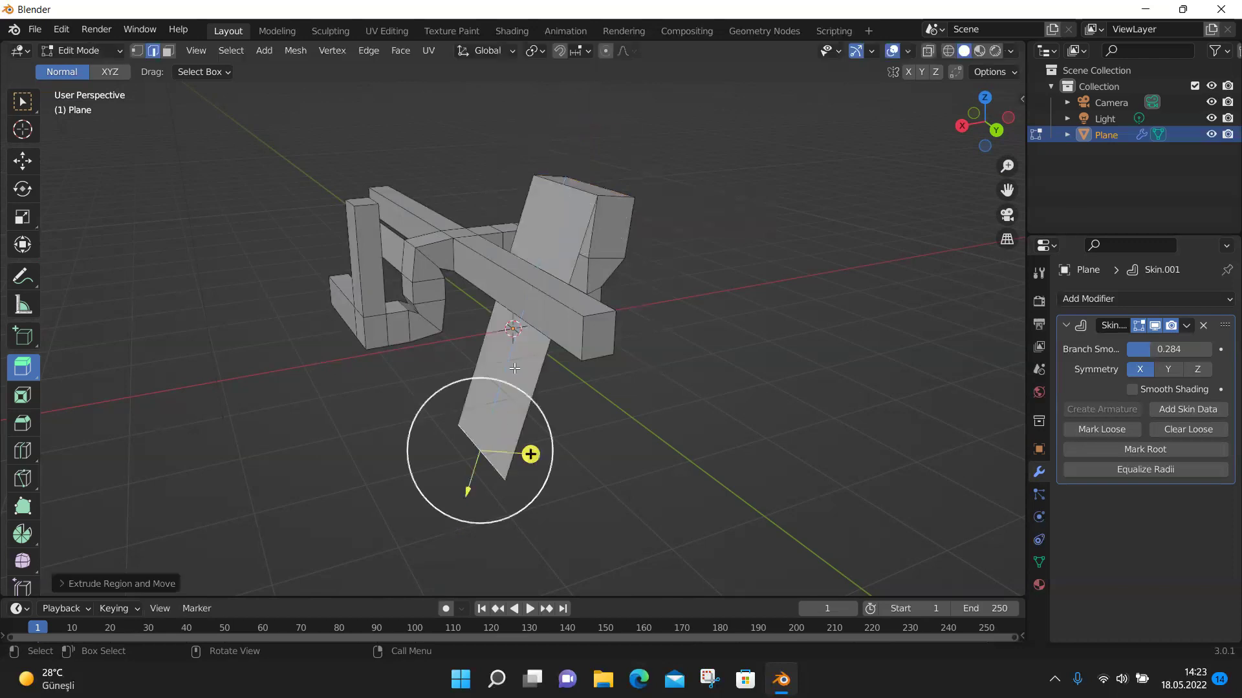
Switch to face selection and extrude the slanted plane sideways across the beams into a wide slab.
click(168, 51)
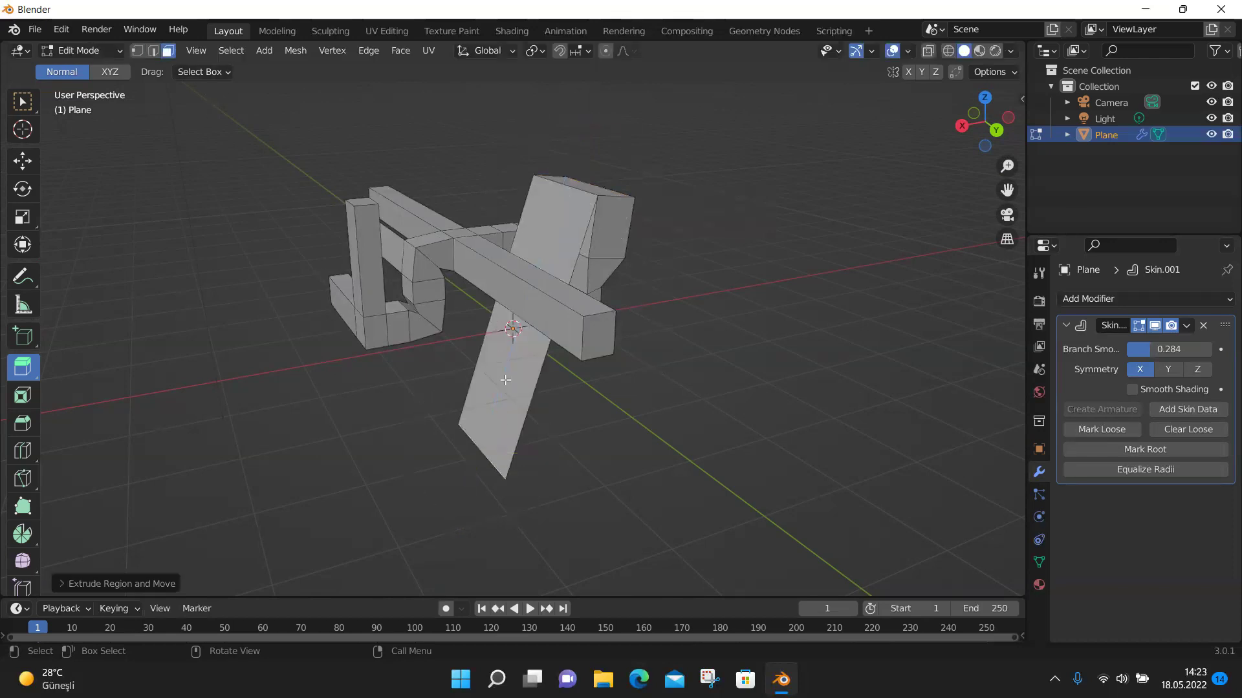
key(a)
drag(568, 332, 321, 224)
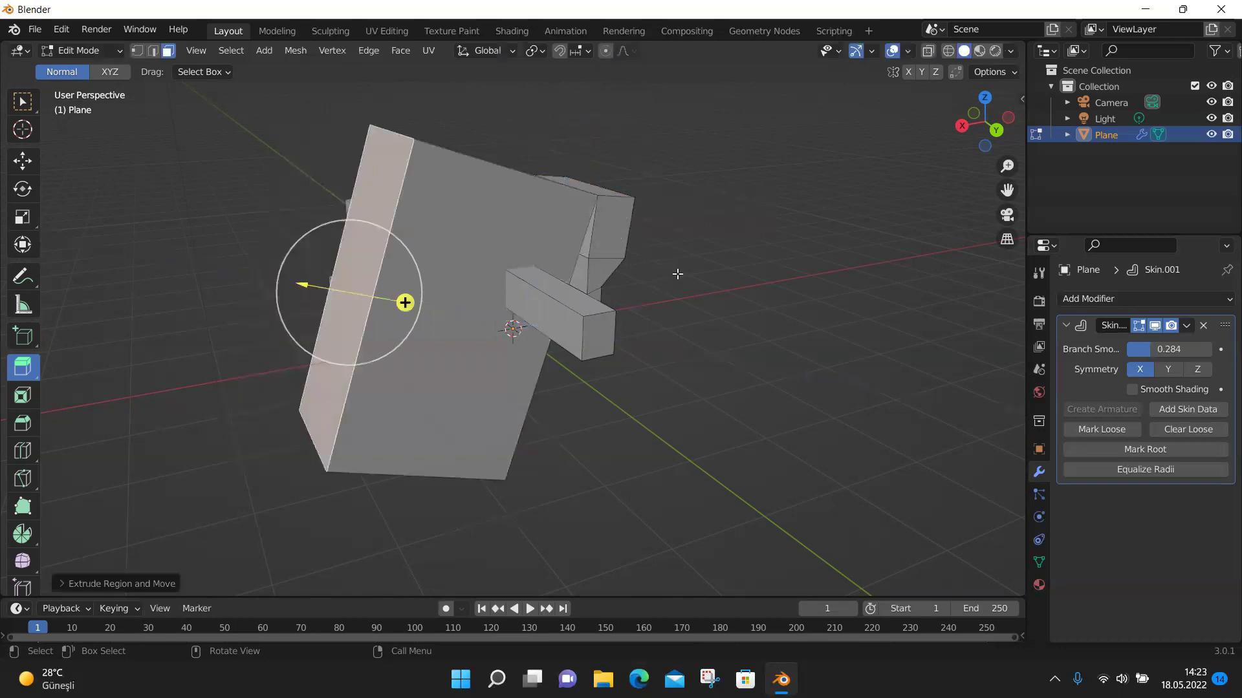
middle_drag(577, 242, 576, 242)
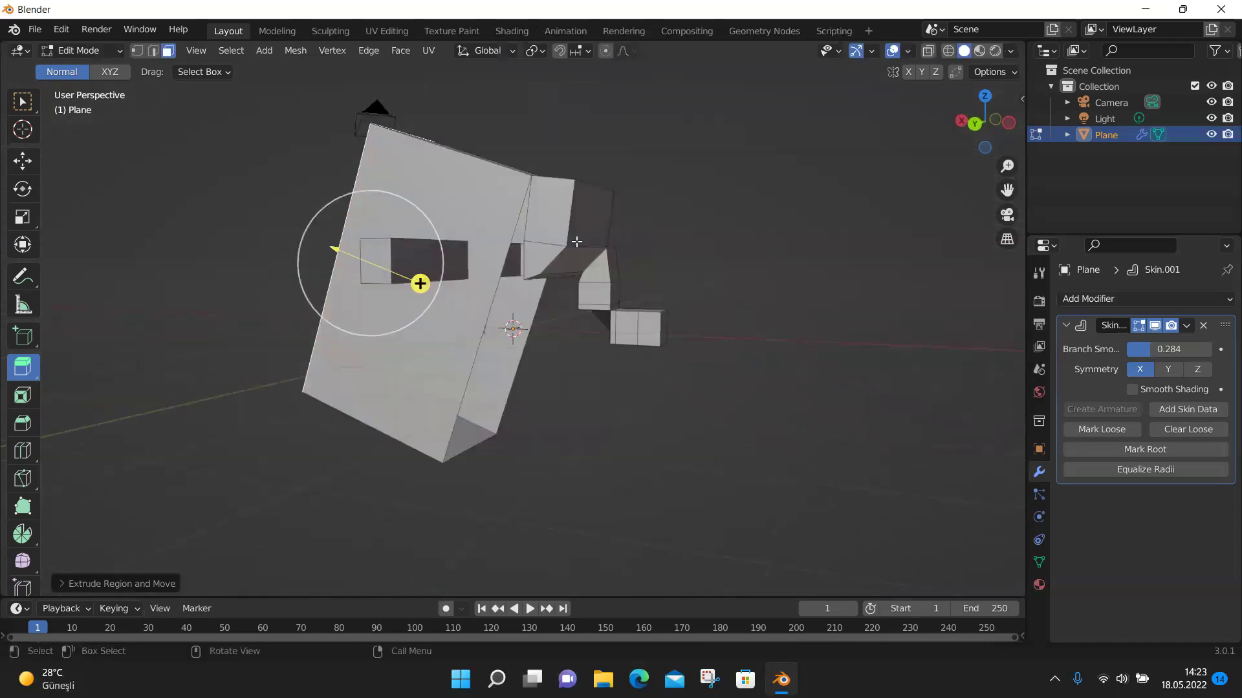